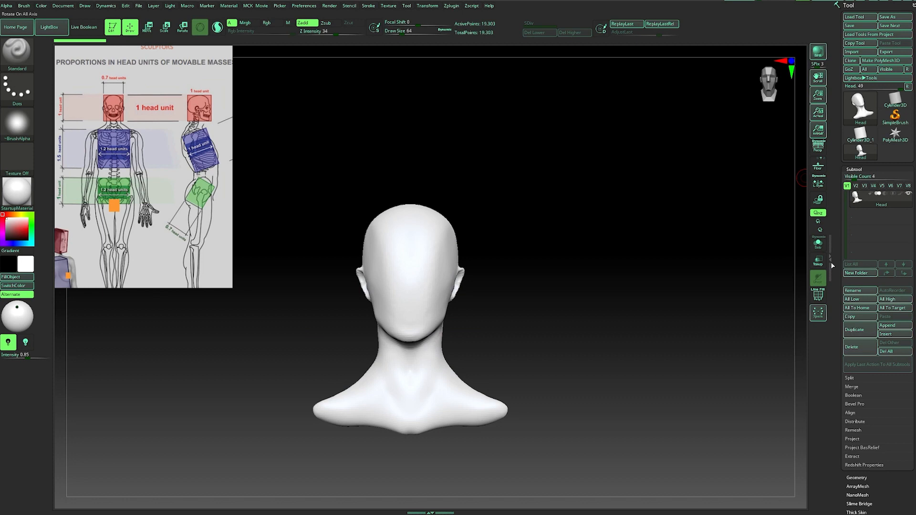
Append a Cube3D subtool to the head, make it active and turn on ghost transparency
{"action": "left_click", "coordinate": [888, 327]}
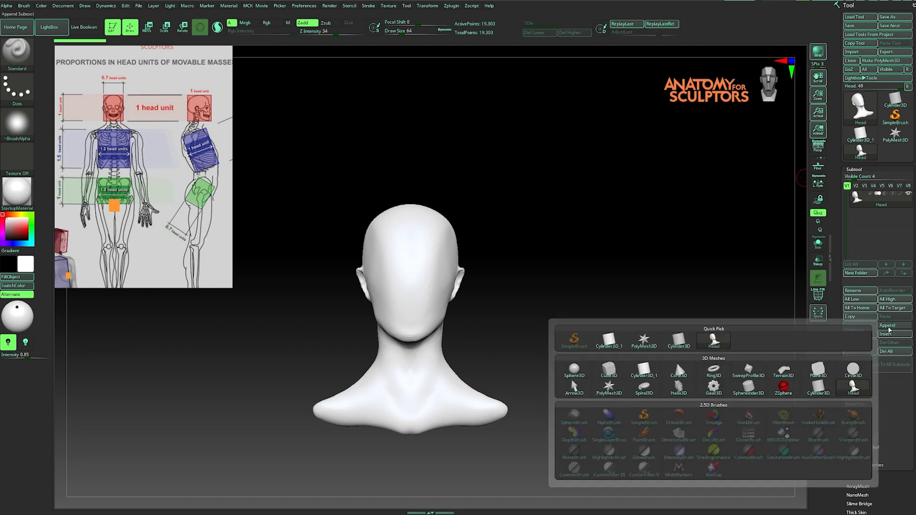
{"action": "left_click", "coordinate": [609, 372]}
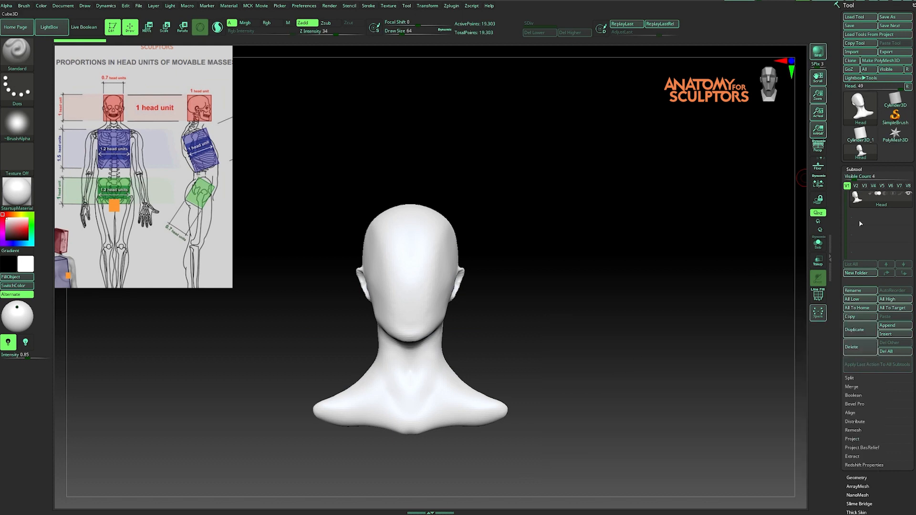
{"action": "left_click", "coordinate": [817, 262]}
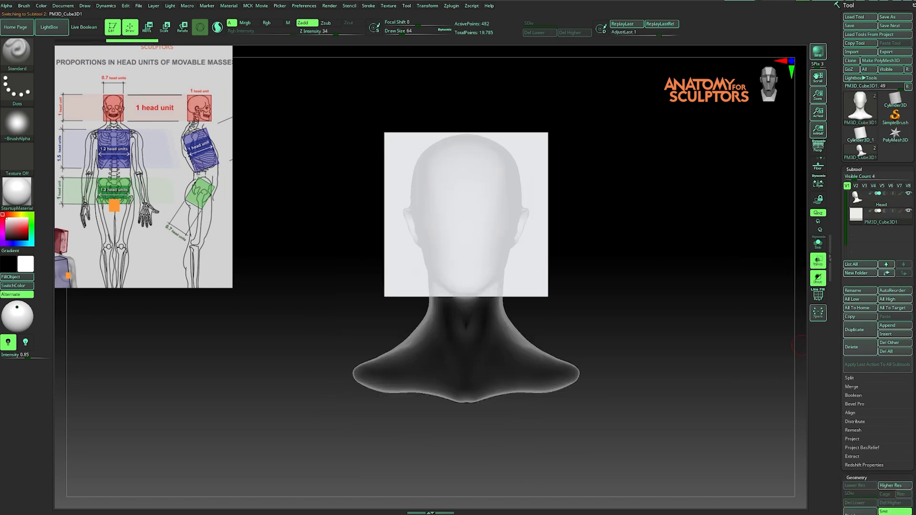
Reinitialize the appended cube as a QCube with X, Y and Z resolution set to 10
{"action": "scroll", "coordinate": [857, 324], "scroll_direction": "down", "scroll_amount": 5}
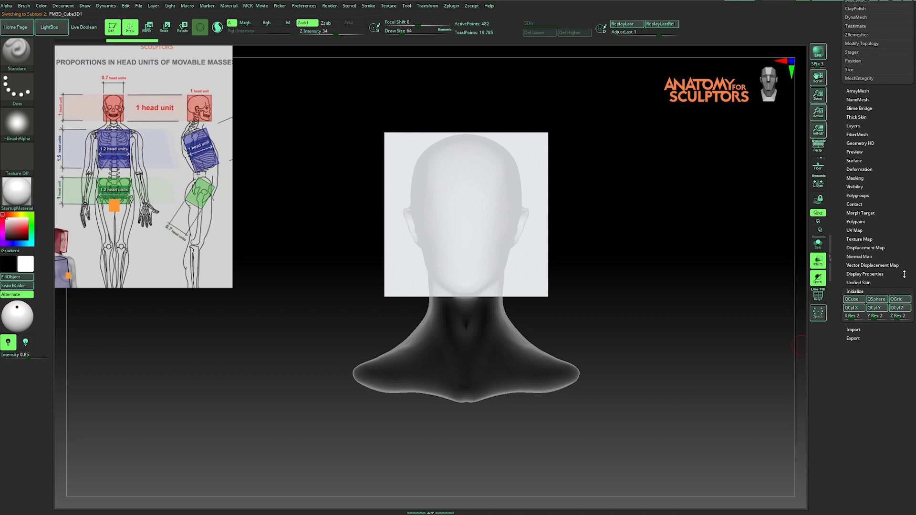
{"action": "type", "text": "10"}
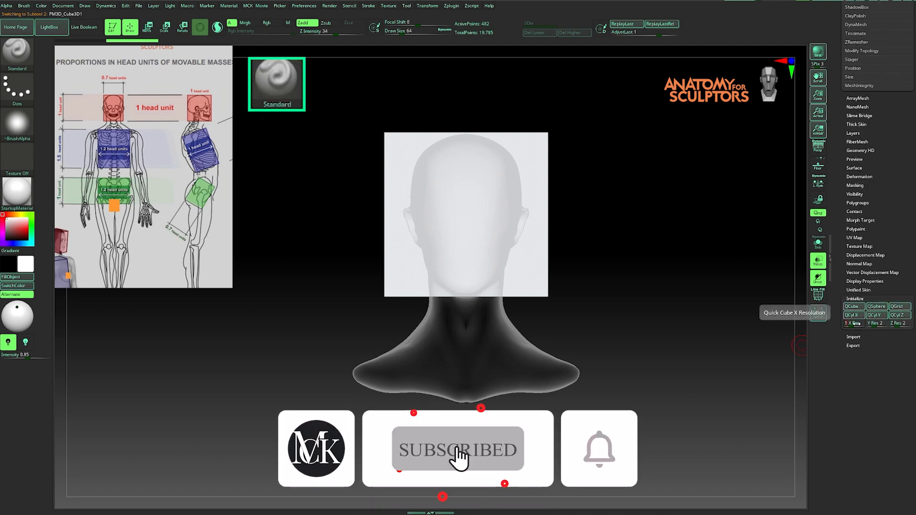
{"action": "left_click", "coordinate": [878, 324]}
{"action": "type", "text": "1"}
{"action": "left_click", "coordinate": [900, 322]}
{"action": "type", "text": "10"}
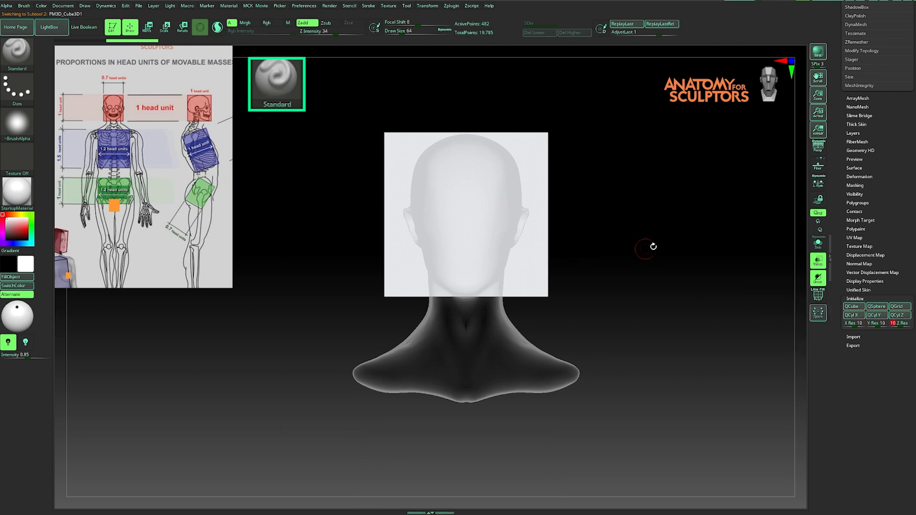
{"action": "left_click", "coordinate": [859, 309]}
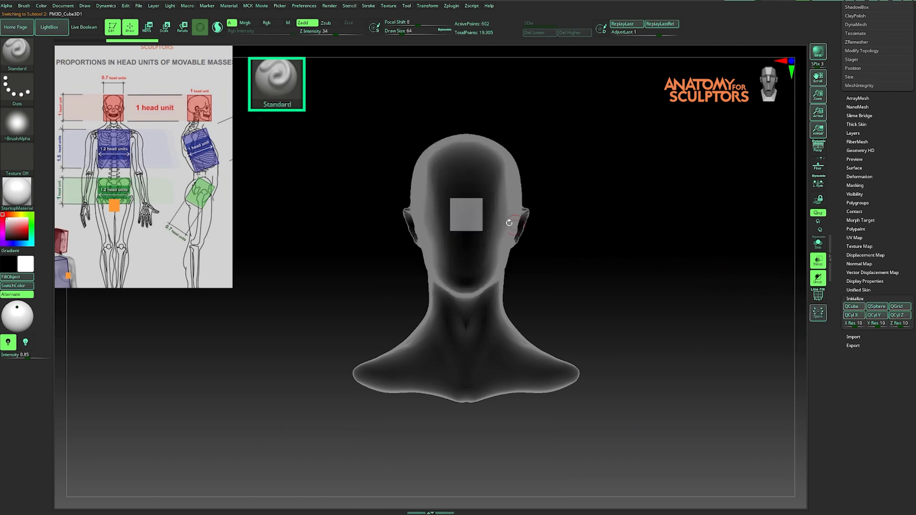
Scale and position the QCube so it spans the head from crown to chin
{"action": "key", "text": "w"}
{"action": "left_click_drag", "start_coordinate": [471, 211], "coordinate": [674, 155]}
{"action": "left_click_drag", "start_coordinate": [510, 211], "coordinate": [455, 209]}
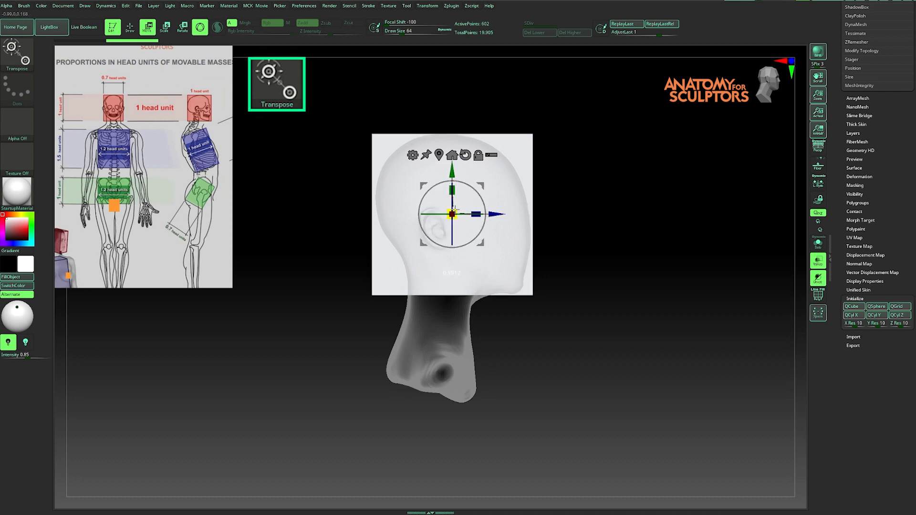
{"action": "left_click_drag", "start_coordinate": [452, 171], "coordinate": [451, 170]}
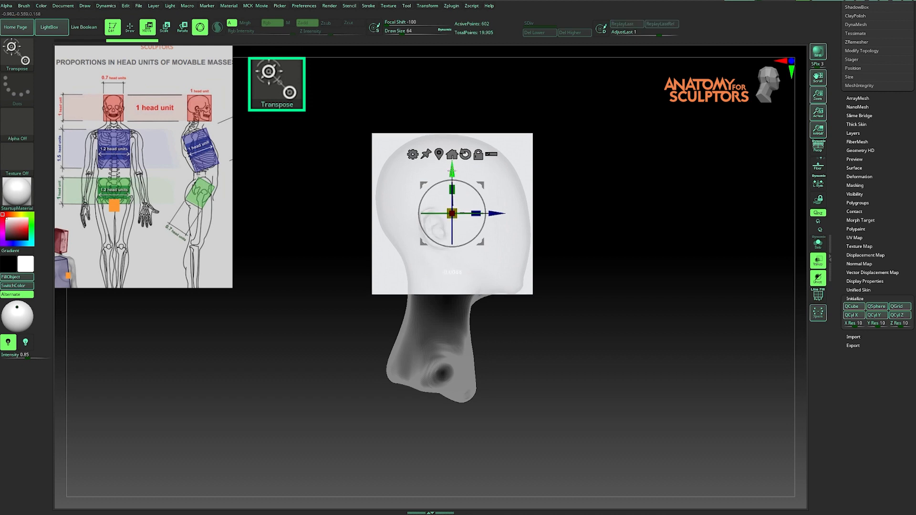
{"action": "key", "text": "q"}
{"action": "mouse_move", "coordinate": [622, 194]}
{"action": "left_mouse_down", "text": "shift"}
{"action": "mouse_move", "coordinate": [594, 198]}
{"action": "mouse_move", "coordinate": [641, 198]}
{"action": "mouse_move", "coordinate": [562, 206]}
{"action": "mouse_move", "coordinate": [572, 210]}
{"action": "mouse_move", "coordinate": [529, 243]}
{"action": "left_mouse_up", "text": "shift"}
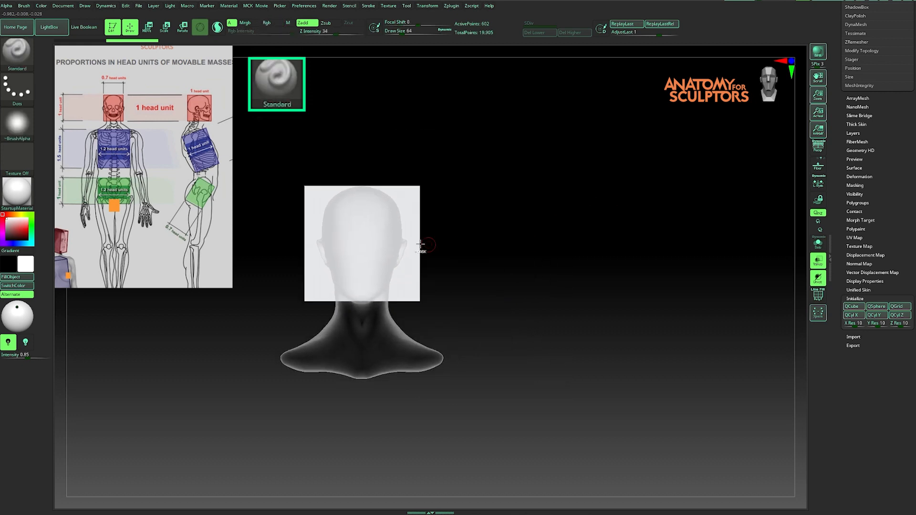
Duplicate the head-sized cube beside the head, split the copy into its own subtool and make it active
{"action": "key", "text": "w"}
{"action": "left_click_drag", "start_coordinate": [323, 242], "coordinate": [628, 212], "text": "ctrl"}
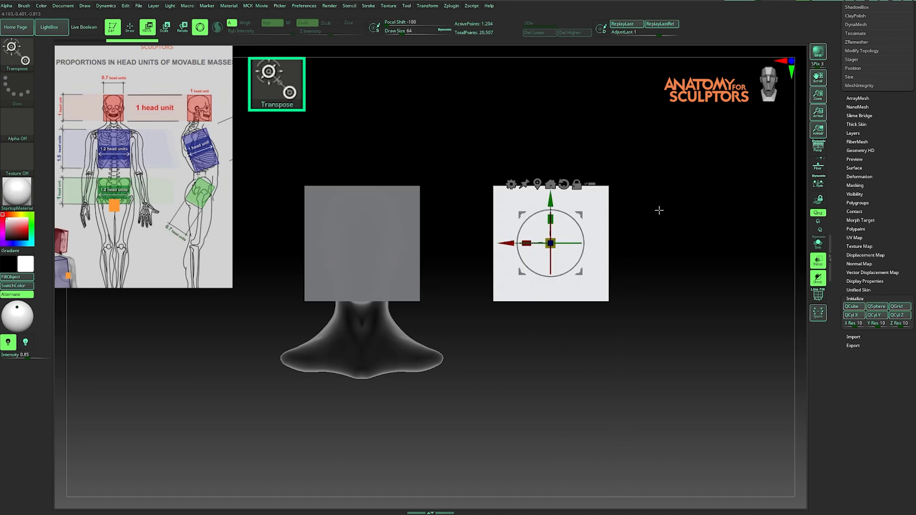
{"action": "left_click_drag", "start_coordinate": [895, 88], "coordinate": [893, 250]}
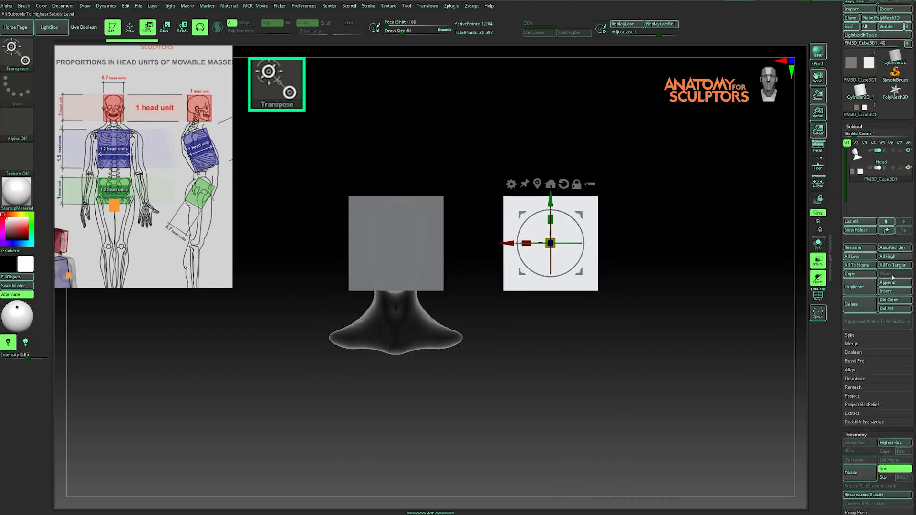
{"action": "left_click", "coordinate": [850, 335]}
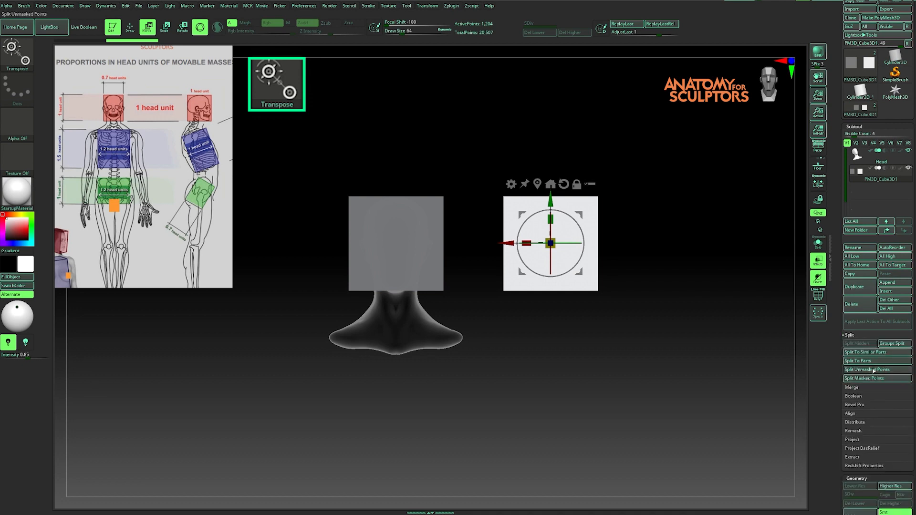
{"action": "left_click", "coordinate": [857, 361]}
{"action": "key", "text": "q"}
{"action": "left_click", "coordinate": [565, 217], "text": "alt"}
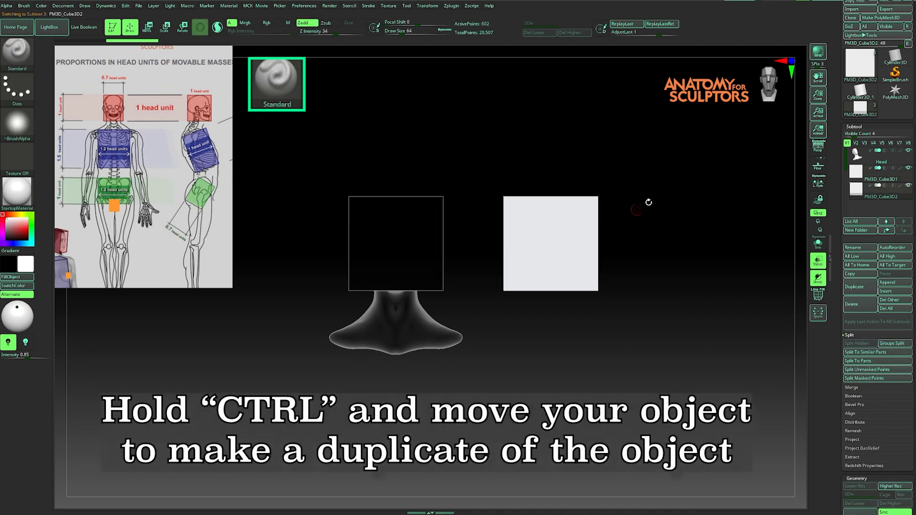
Show the polyframe, duplicate the cube beside itself and hide all but the copy's two nearest grid columns
{"action": "right_click_drag", "start_coordinate": [652, 205], "coordinate": [623, 237], "text": "ctrl"}
{"action": "key", "text": "shift+f"}
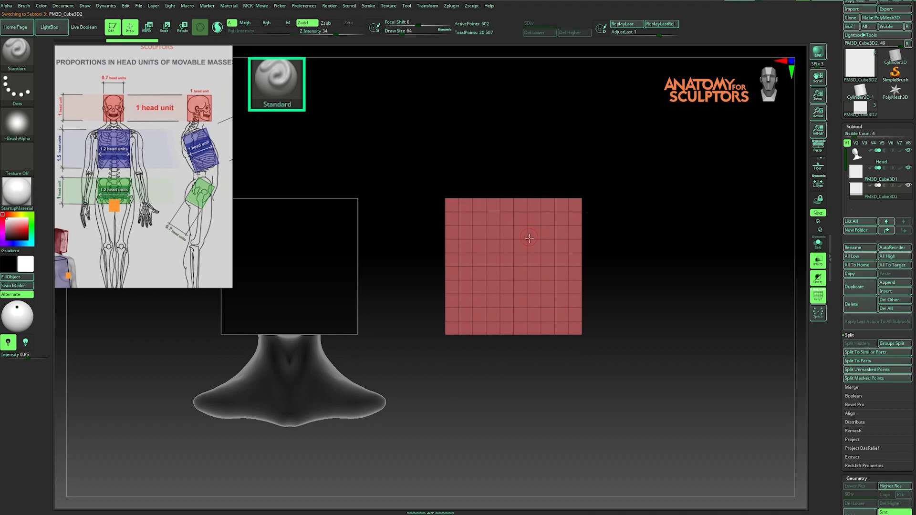
{"action": "key", "text": "w"}
{"action": "left_click_drag", "start_coordinate": [472, 267], "coordinate": [633, 279], "text": "ctrl"}
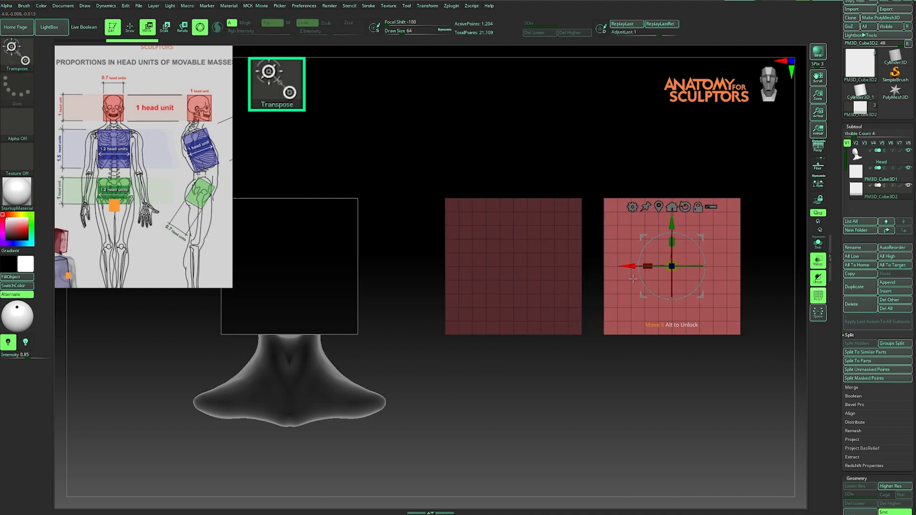
{"action": "right_click_drag", "start_coordinate": [632, 279], "coordinate": [571, 357], "text": "alt"}
{"action": "key", "text": "q"}
{"action": "key", "text": "ctrl"}
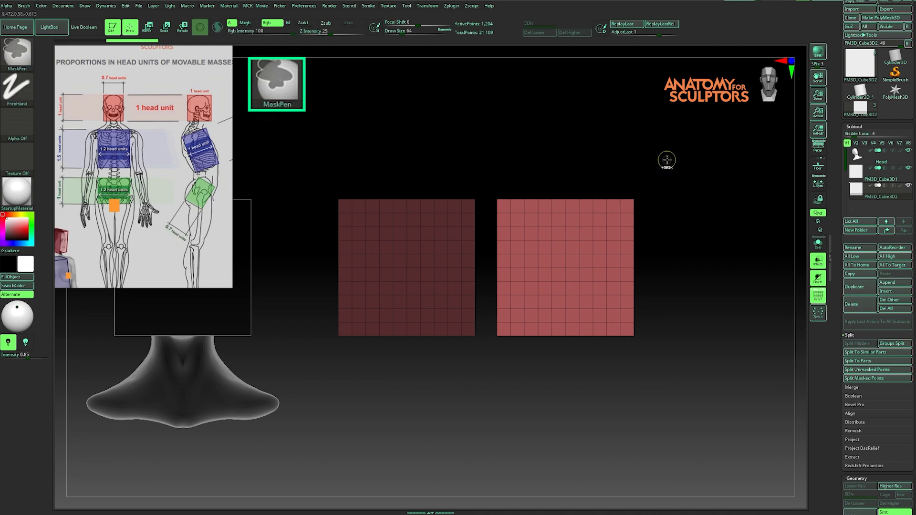
{"action": "mouse_move", "coordinate": [673, 163]}
{"action": "left_mouse_down", "text": "ctrl+shift"}
{"action": "mouse_move", "coordinate": [556, 372]}
{"action": "mouse_move", "coordinate": [523, 385]}
{"action": "left_mouse_up", "text": "ctrl+shift"}
Move the two-column strip flush against the cube's side to make a block 12 columns wide
{"action": "key", "text": "w"}
{"action": "left_click_drag", "start_coordinate": [520, 267], "coordinate": [502, 268]}
{"action": "left_click", "coordinate": [531, 208], "text": "alt"}
{"action": "left_click_drag", "start_coordinate": [588, 226], "coordinate": [616, 340], "text": "alt"}
{"action": "left_click_drag", "start_coordinate": [451, 267], "coordinate": [443, 268]}
{"action": "key", "text": "q"}
{"action": "left_click_drag", "start_coordinate": [600, 219], "coordinate": [621, 247], "text": "alt"}
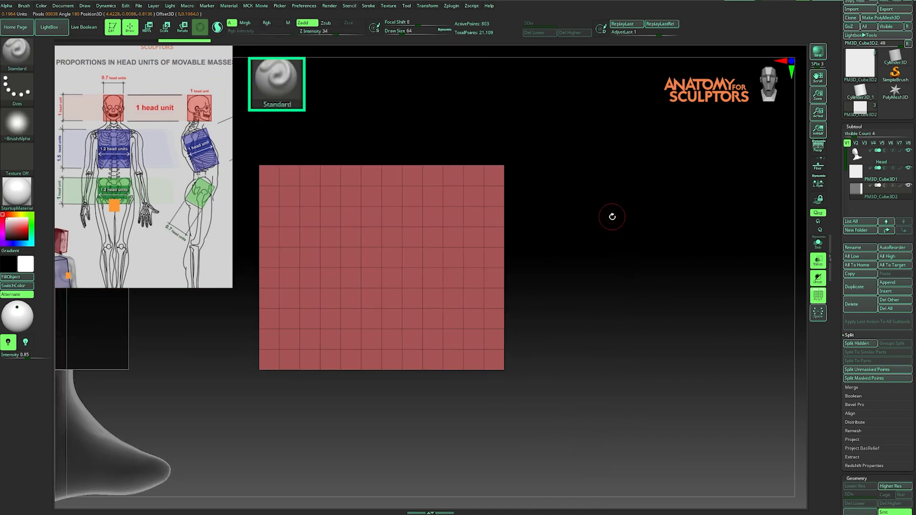
Delete the hidden geometry of the widened block
{"action": "left_click_drag", "start_coordinate": [612, 217], "coordinate": [583, 214], "text": "alt"}
{"action": "key", "text": "space"}
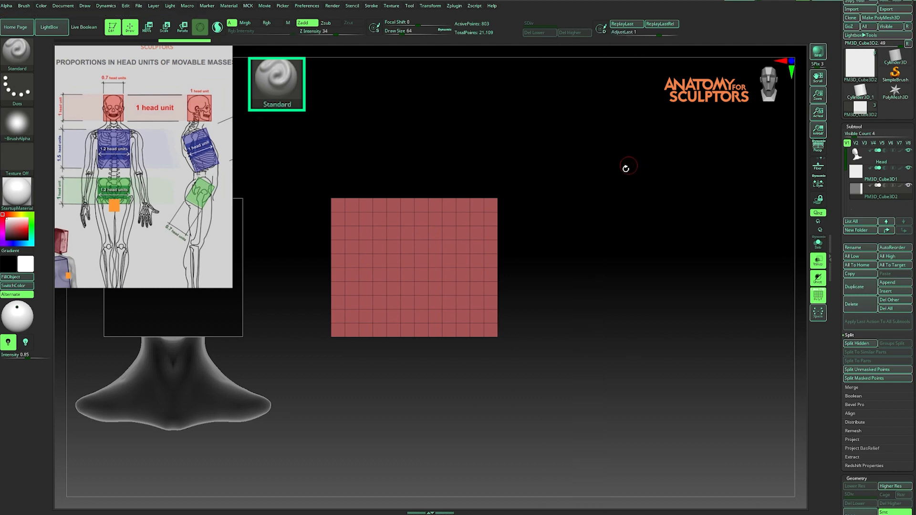
{"action": "key", "text": "space"}
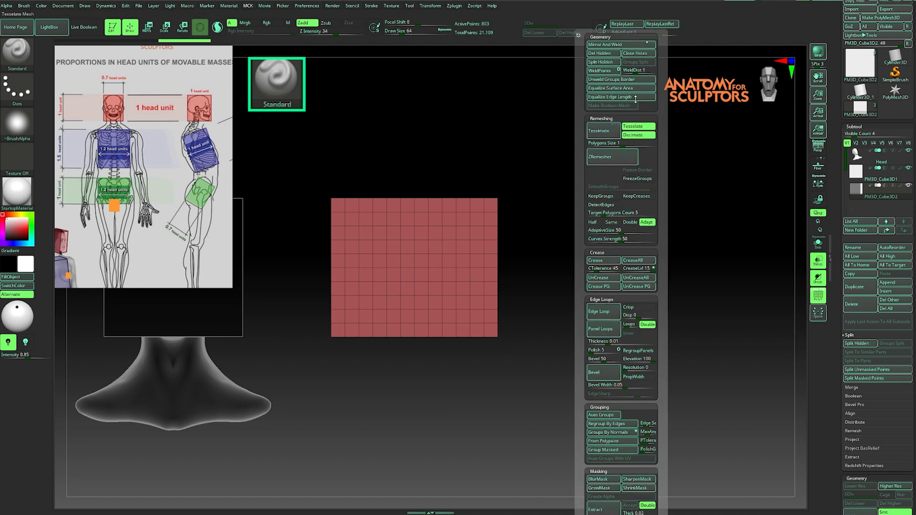
{"action": "left_click", "coordinate": [607, 53]}
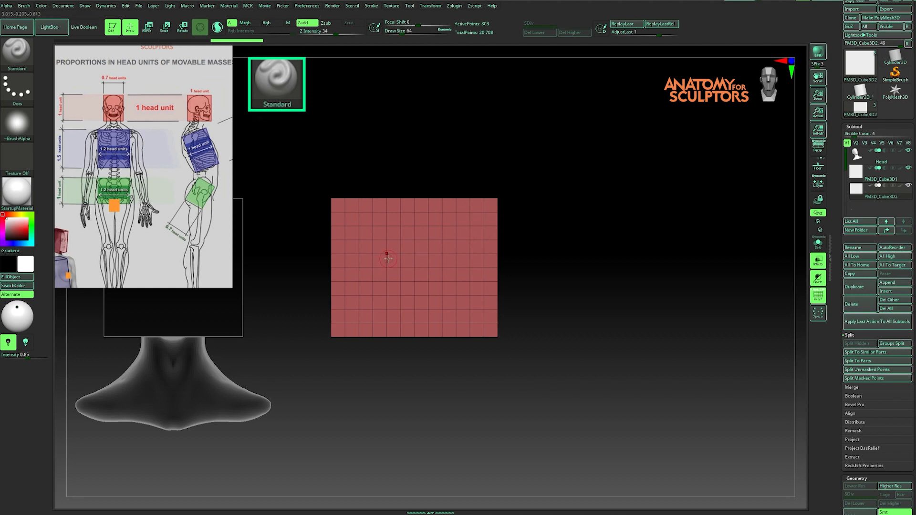
Duplicate the 12-column block directly above itself and delete the copy's upper five rows
{"action": "key", "text": "w"}
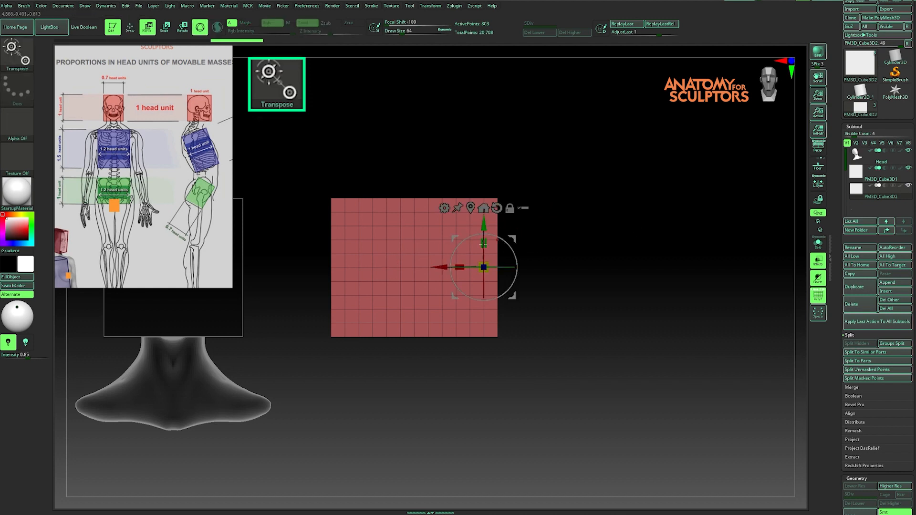
{"action": "left_click_drag", "start_coordinate": [487, 227], "coordinate": [513, 81], "text": "ctrl"}
{"action": "left_click_drag", "start_coordinate": [577, 134], "coordinate": [591, 220], "text": "alt"}
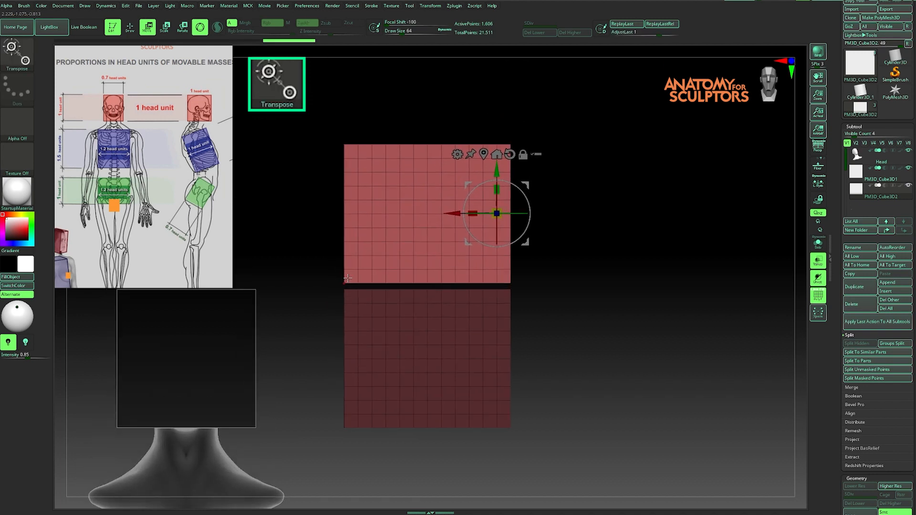
{"action": "mouse_move", "coordinate": [331, 203]}
{"action": "left_mouse_down", "text": "ctrl+shift"}
{"action": "mouse_move", "coordinate": [466, 190]}
{"action": "mouse_move", "coordinate": [625, 113]}
{"action": "left_mouse_up", "text": "ctrl+shift"}
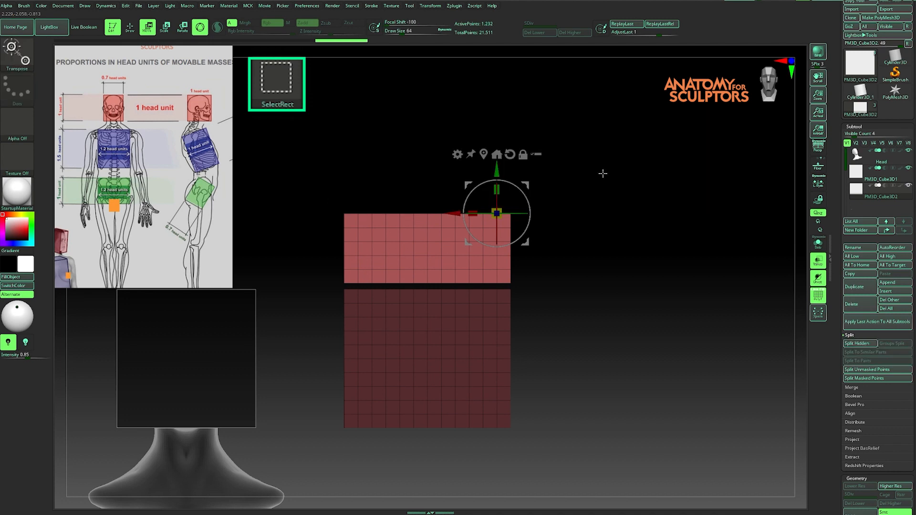
{"action": "key", "text": "space"}
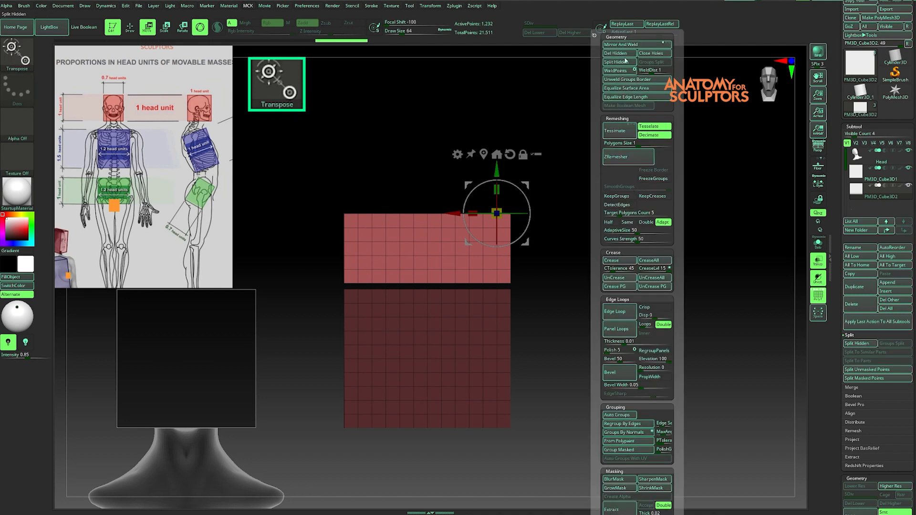
{"action": "left_click", "coordinate": [618, 53]}
Move the remaining five-row piece down onto the top edge of the block
{"action": "right_click_drag", "start_coordinate": [545, 219], "coordinate": [663, 206], "text": "ctrl"}
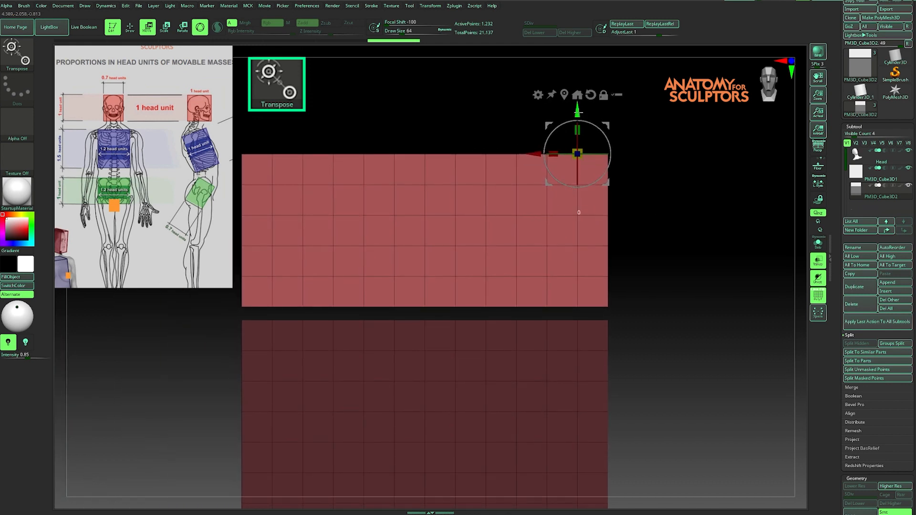
{"action": "left_click_drag", "start_coordinate": [577, 111], "coordinate": [577, 123]}
{"action": "left_click", "coordinate": [565, 107]}
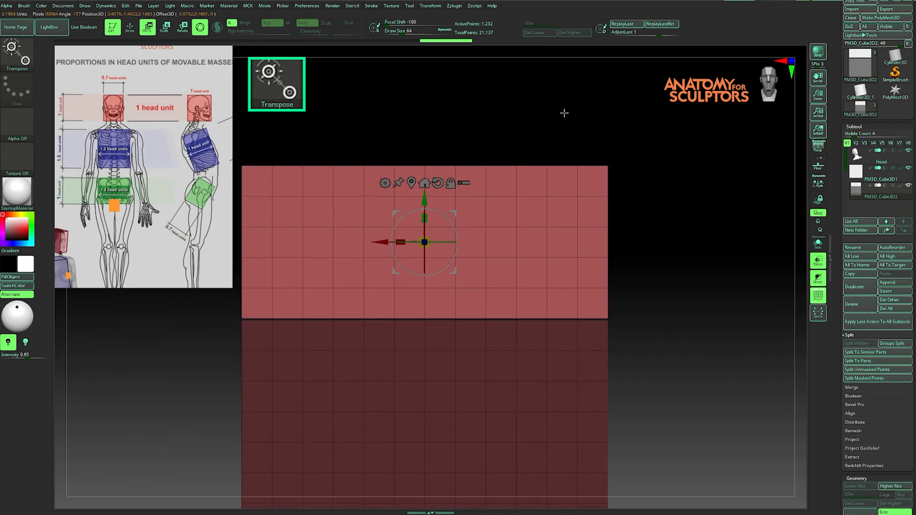
{"action": "right_click_drag", "start_coordinate": [466, 142], "coordinate": [532, 178], "text": "alt"}
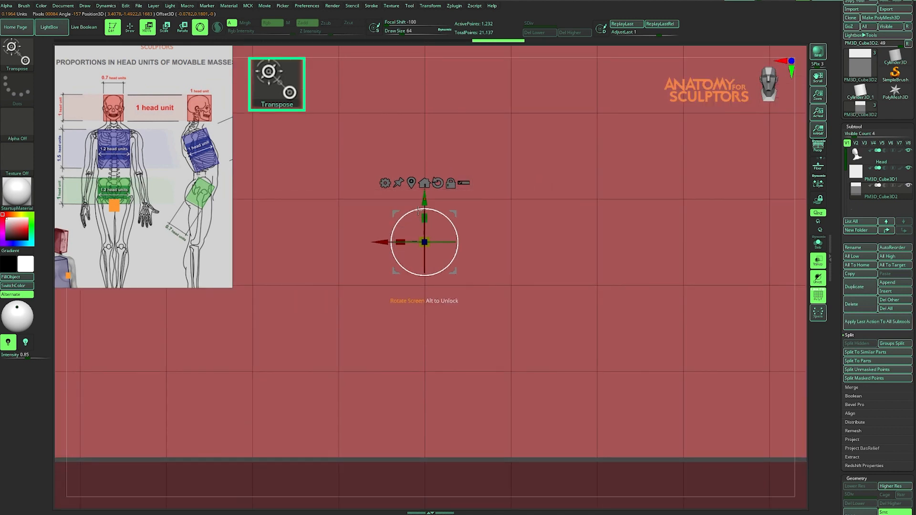
{"action": "left_click_drag", "start_coordinate": [424, 201], "coordinate": [426, 204]}
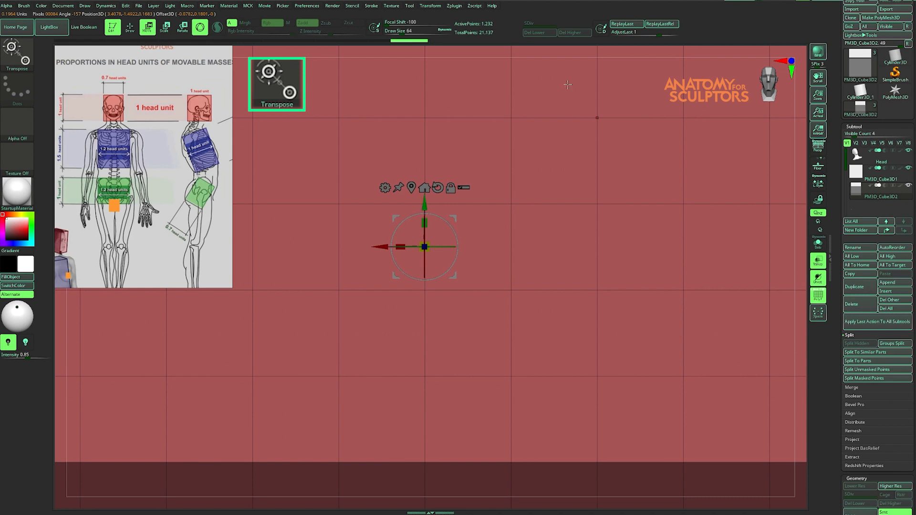
{"action": "left_click_drag", "start_coordinate": [800, 115], "coordinate": [553, 138], "text": "alt"}
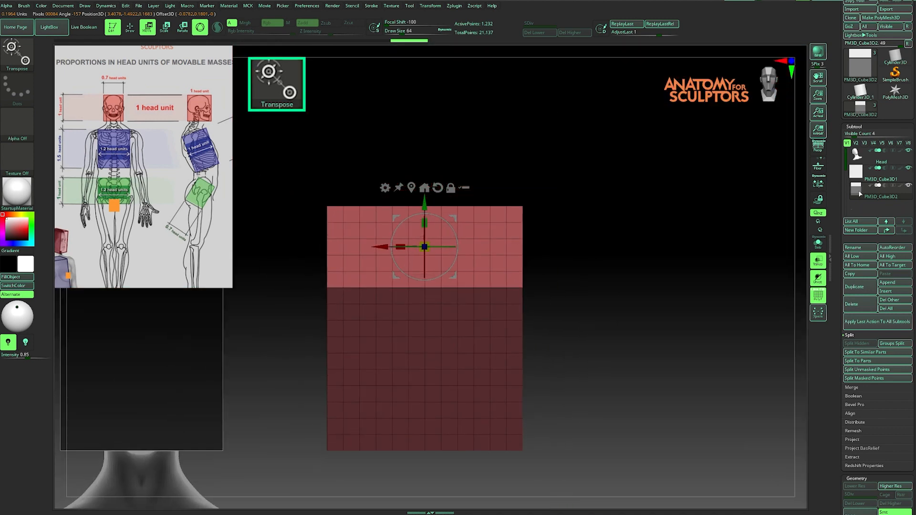
{"action": "key", "text": "q"}
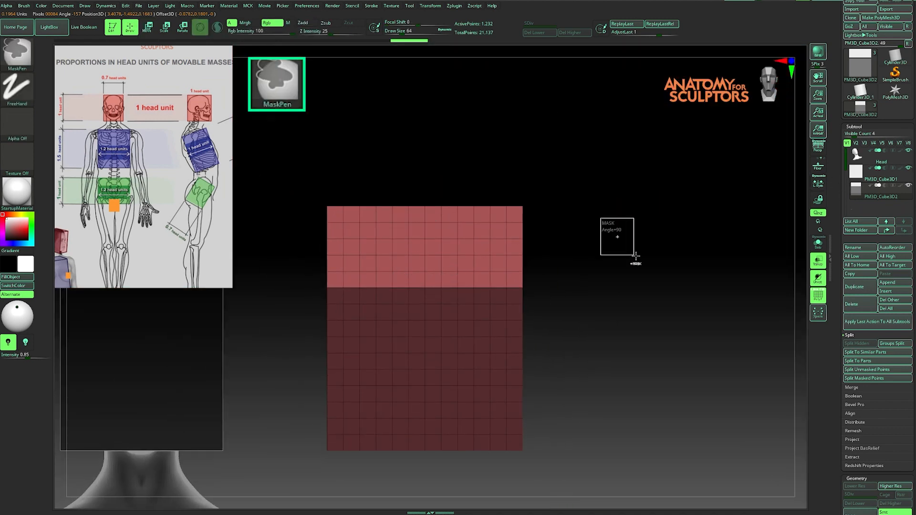
{"action": "left_click", "coordinate": [587, 241], "text": "ctrl"}
{"action": "mouse_move", "coordinate": [628, 227]}
{"action": "left_mouse_down", "text": "alt"}
{"action": "mouse_move", "coordinate": [625, 272]}
{"action": "mouse_move", "coordinate": [681, 313]}
{"action": "mouse_move", "coordinate": [682, 335]}
{"action": "left_mouse_up", "text": "alt"}
{"action": "key", "text": "ctrl+z"}
Nudge the five-row piece vertically to fine-tune its contact with the block below
{"action": "key", "text": "w"}
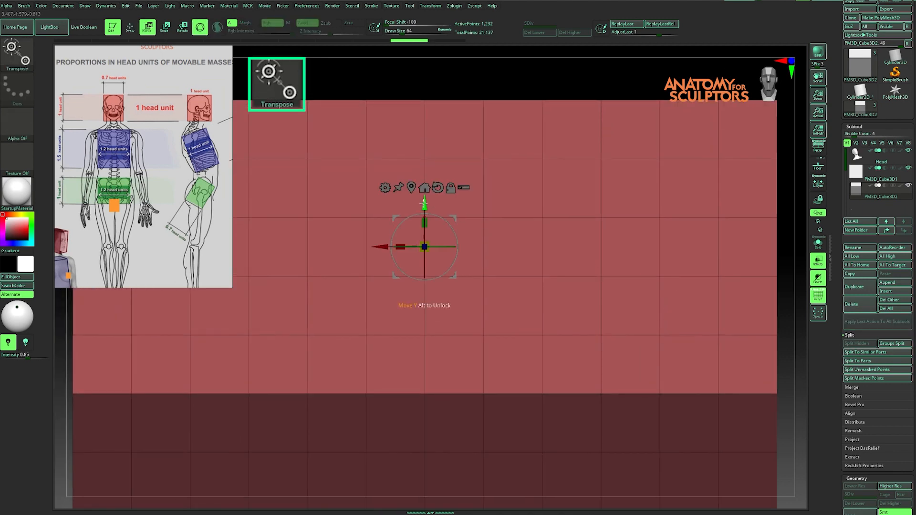
{"action": "left_click_drag", "start_coordinate": [421, 204], "coordinate": [422, 204]}
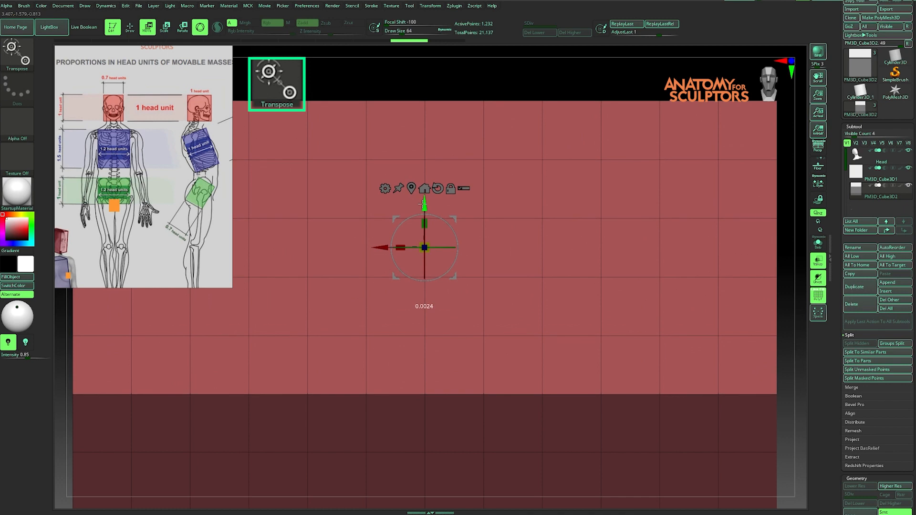
{"action": "left_click_drag", "start_coordinate": [512, 81], "coordinate": [346, 80], "text": "alt"}
Clear the mask and delete all faces of the block except one flat sheet, 12 columns by 15 rows
{"action": "key", "text": "q"}
{"action": "mouse_move", "coordinate": [578, 196]}
{"action": "left_mouse_down", "text": "ctrl"}
{"action": "mouse_move", "coordinate": [619, 235]}
{"action": "mouse_move", "coordinate": [446, 190]}
{"action": "mouse_move", "coordinate": [486, 200]}
{"action": "mouse_move", "coordinate": [486, 285]}
{"action": "mouse_move", "coordinate": [508, 229]}
{"action": "left_mouse_up", "text": "ctrl"}
{"action": "mouse_move", "coordinate": [530, 179]}
{"action": "left_mouse_down", "text": "ctrl+alt+shift"}
{"action": "mouse_move", "coordinate": [498, 251]}
{"action": "mouse_move", "coordinate": [383, 399]}
{"action": "left_mouse_up", "text": "ctrl+alt+shift"}
{"action": "left_click_drag", "start_coordinate": [505, 324], "coordinate": [577, 301]}
{"action": "key", "text": "space"}
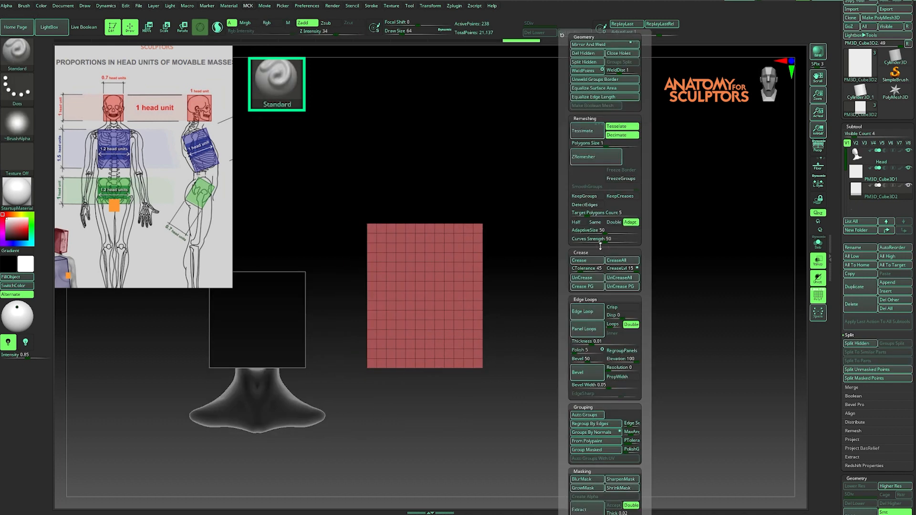
{"action": "left_click", "coordinate": [592, 260]}
Extrude the 12 by 15 sheet into a solid block using ZModeler QMesh with the Polygroup All target
{"action": "key", "text": "b"}
{"action": "key", "text": "z"}
{"action": "key", "text": "m"}
{"action": "left_click_drag", "start_coordinate": [519, 185], "coordinate": [429, 296]}
{"action": "key", "text": "space"}
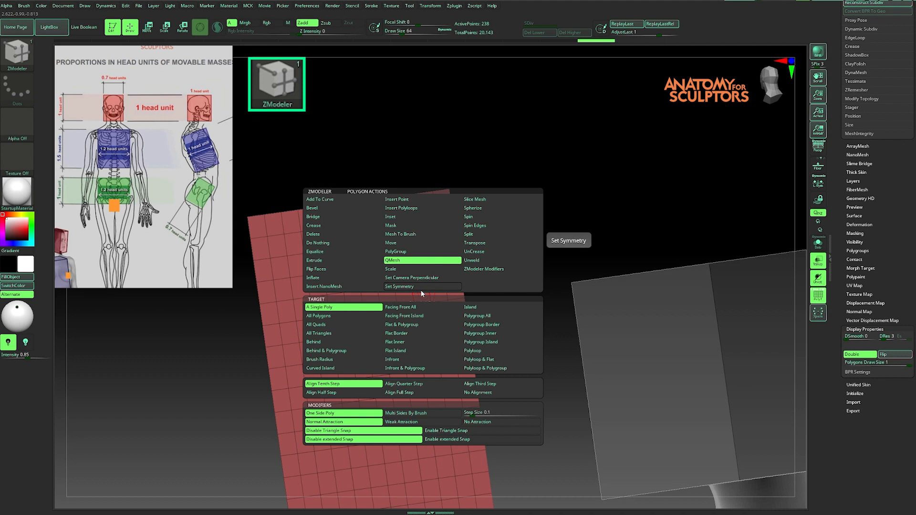
{"action": "left_click", "coordinate": [462, 317]}
{"action": "left_click_drag", "start_coordinate": [491, 267], "coordinate": [515, 286]}
{"action": "left_click_drag", "start_coordinate": [443, 238], "coordinate": [393, 241]}
{"action": "left_click_drag", "start_coordinate": [517, 291], "coordinate": [535, 269]}
{"action": "left_click_drag", "start_coordinate": [389, 273], "coordinate": [323, 215]}
Mask part of the block, shift the unmasked side to adjust the block's depth and clear the mask
{"action": "left_click_drag", "start_coordinate": [620, 178], "coordinate": [570, 168]}
{"action": "mouse_move", "coordinate": [289, 132]}
{"action": "left_mouse_down", "text": "ctrl"}
{"action": "mouse_move", "coordinate": [325, 202]}
{"action": "mouse_move", "coordinate": [367, 377]}
{"action": "left_mouse_up", "text": "ctrl"}
{"action": "left_click", "coordinate": [577, 312], "text": "ctrl"}
{"action": "key", "text": "w"}
{"action": "left_click_drag", "start_coordinate": [455, 208], "coordinate": [474, 208]}
{"action": "key", "text": "q"}
{"action": "mouse_move", "coordinate": [541, 225]}
{"action": "left_mouse_down", "text": "ctrl"}
{"action": "mouse_move", "coordinate": [580, 262]}
{"action": "mouse_move", "coordinate": [561, 253]}
{"action": "left_mouse_up", "text": "ctrl"}
Centre the gizmo on the ribcage block and move the block straight down, clear of the head-unit row
{"action": "key", "text": "w"}
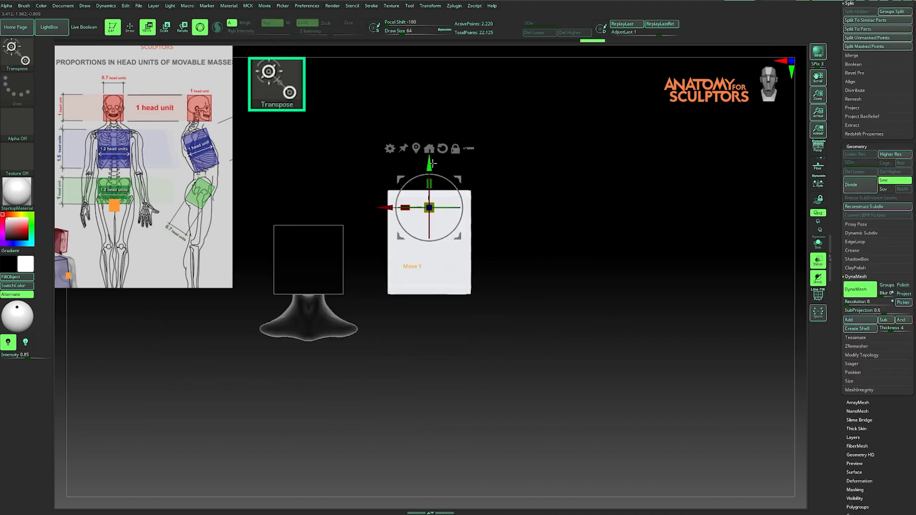
{"action": "left_click", "coordinate": [415, 148]}
{"action": "left_click_drag", "start_coordinate": [429, 201], "coordinate": [429, 322]}
Duplicate the head-unit cube beside the head, above the ribcage block, and split the copy into its own subtool
{"action": "key", "text": "q"}
{"action": "left_click", "coordinate": [305, 248], "text": "alt"}
{"action": "key", "text": "w"}
{"action": "left_click", "coordinate": [409, 200]}
{"action": "left_click_drag", "start_coordinate": [265, 260], "coordinate": [384, 259], "text": "ctrl"}
{"action": "key", "text": "space"}
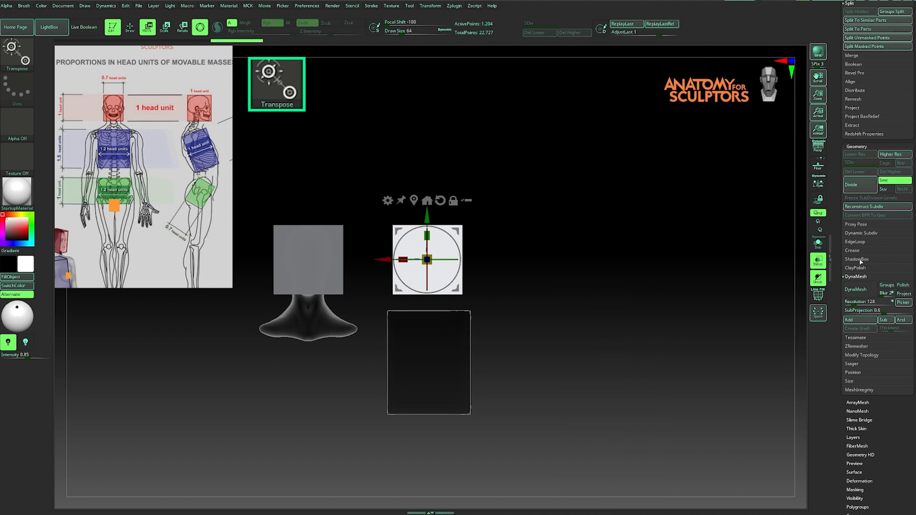
{"action": "left_click", "coordinate": [881, 45]}
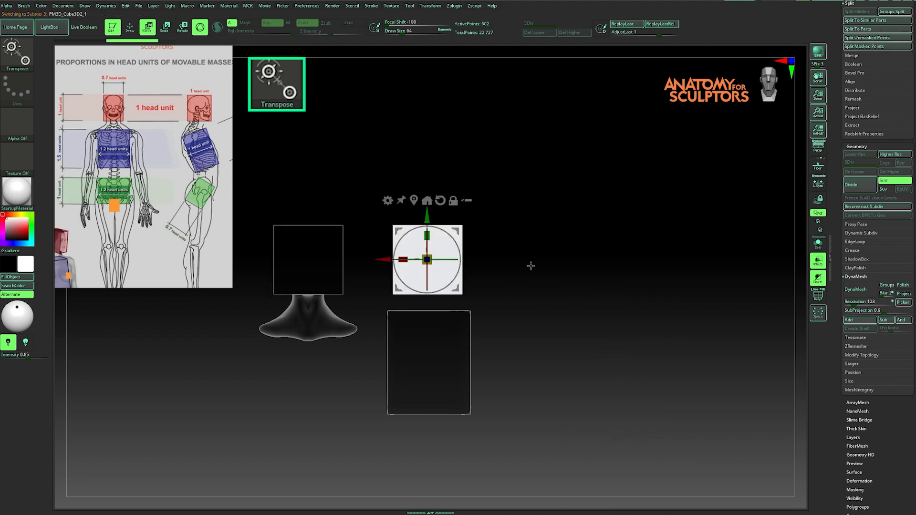
Duplicate the split cube beside itself and delete eight columns of the copy, keeping only the outer two
{"action": "key", "text": "shift+f"}
{"action": "key", "text": "f"}
{"action": "key", "text": "q"}
{"action": "key", "text": "f"}
{"action": "key", "text": "w"}
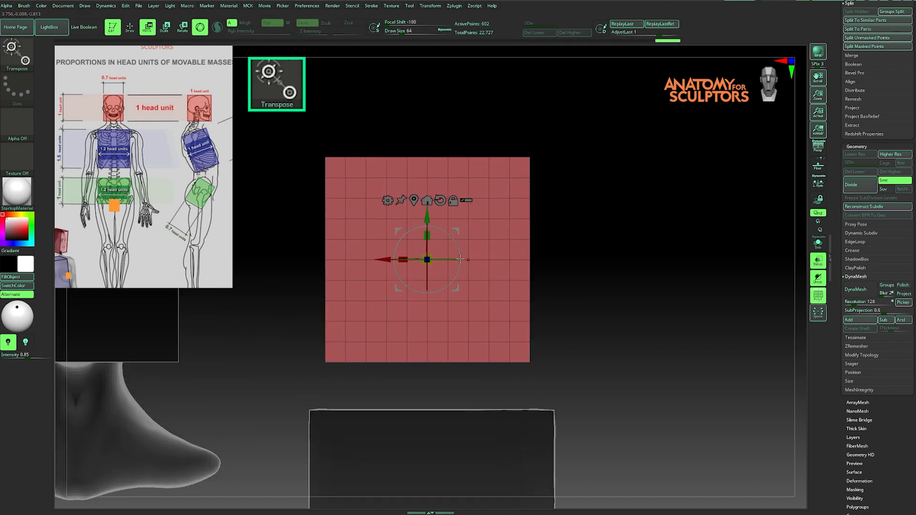
{"action": "left_click_drag", "start_coordinate": [383, 259], "coordinate": [604, 259], "text": "ctrl"}
{"action": "key", "text": "q"}
{"action": "left_click_drag", "start_coordinate": [547, 141], "coordinate": [700, 391], "text": "ctrl+alt+shift"}
{"action": "key", "text": "2"}
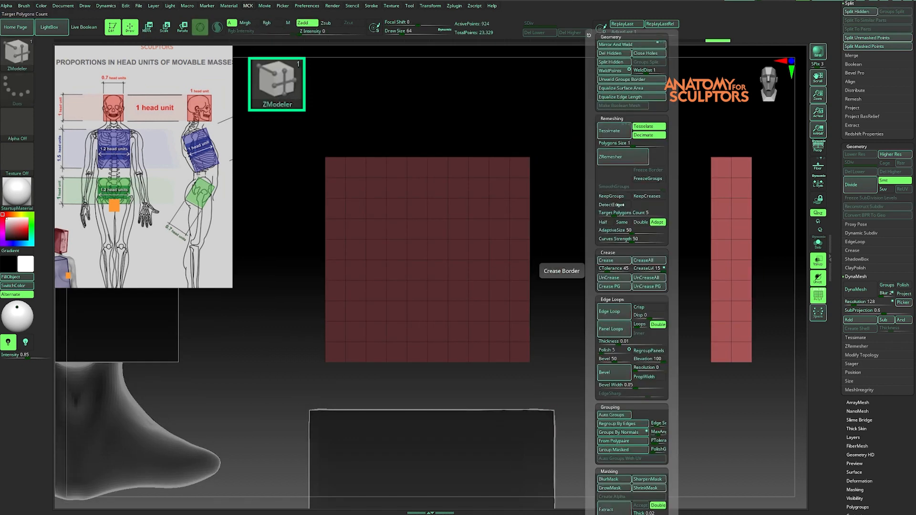
{"action": "left_click", "coordinate": [602, 72]}
Move the two-column strip flush against the ten-column cube and clear the mask
{"action": "key", "text": "w"}
{"action": "left_click_drag", "start_coordinate": [600, 259], "coordinate": [375, 260]}
{"action": "left_click_drag", "start_coordinate": [685, 252], "coordinate": [695, 266], "text": "ctrl"}
{"action": "key", "text": "ctrl+z"}
{"action": "left_click_drag", "start_coordinate": [372, 260], "coordinate": [371, 260]}
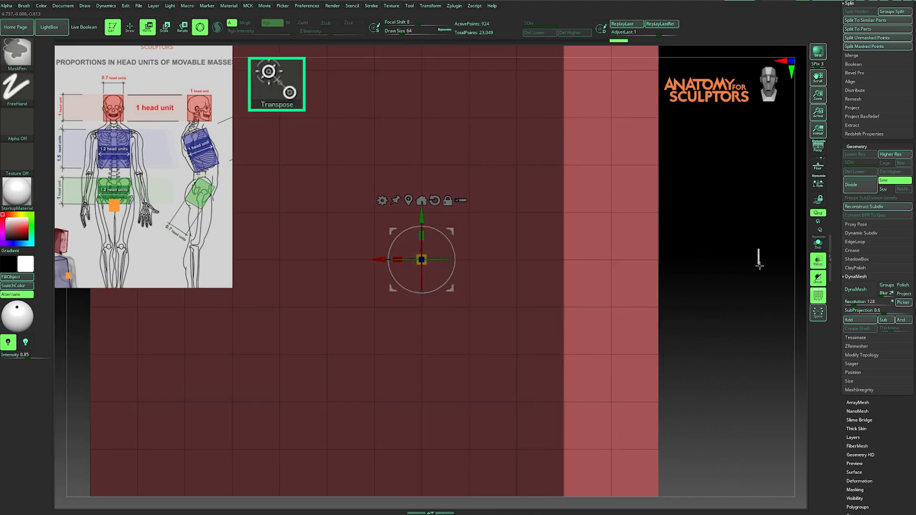
{"action": "left_click_drag", "start_coordinate": [757, 249], "coordinate": [763, 263], "text": "ctrl"}
{"action": "key", "text": "q"}
{"action": "right_click_drag", "start_coordinate": [744, 262], "coordinate": [592, 268], "text": "ctrl"}
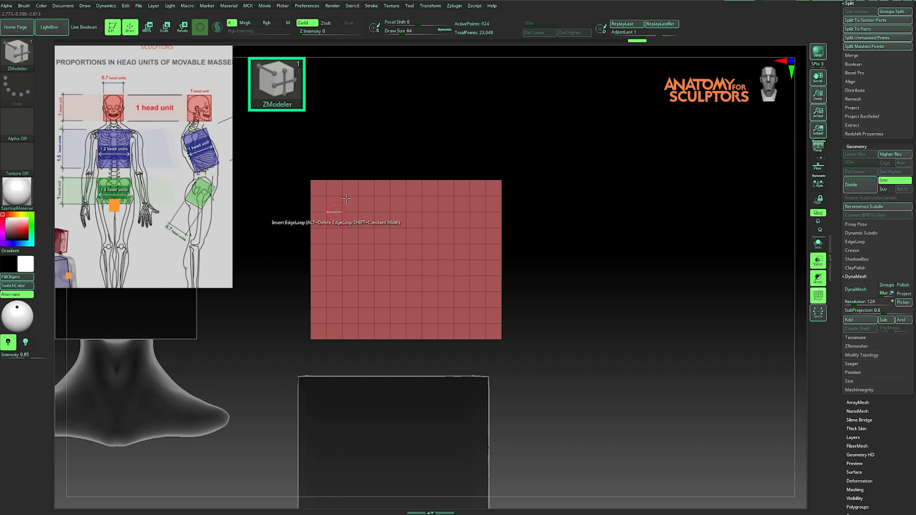
Hide three of the pelvis block's ten depth columns from the side and delete them
{"action": "left_click_drag", "start_coordinate": [258, 238], "coordinate": [312, 266]}
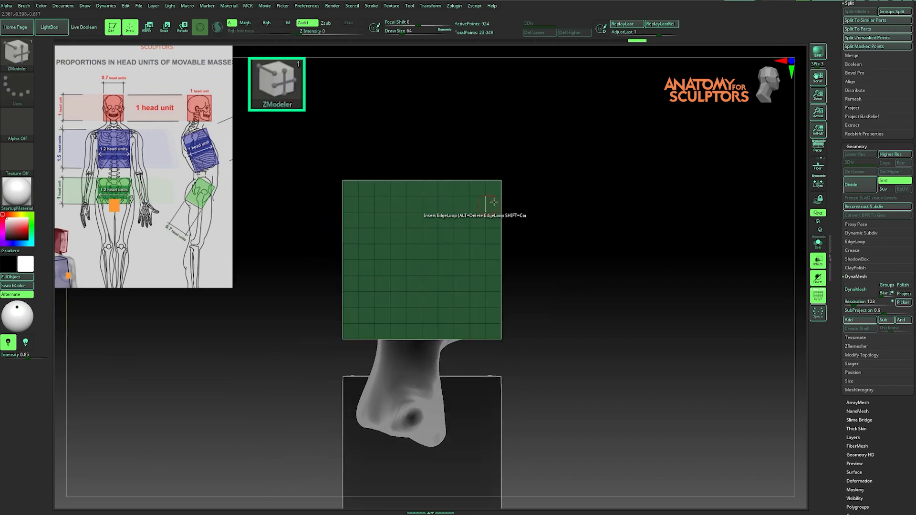
{"action": "left_click_drag", "start_coordinate": [382, 164], "coordinate": [333, 347], "text": "ctrl+alt+shift"}
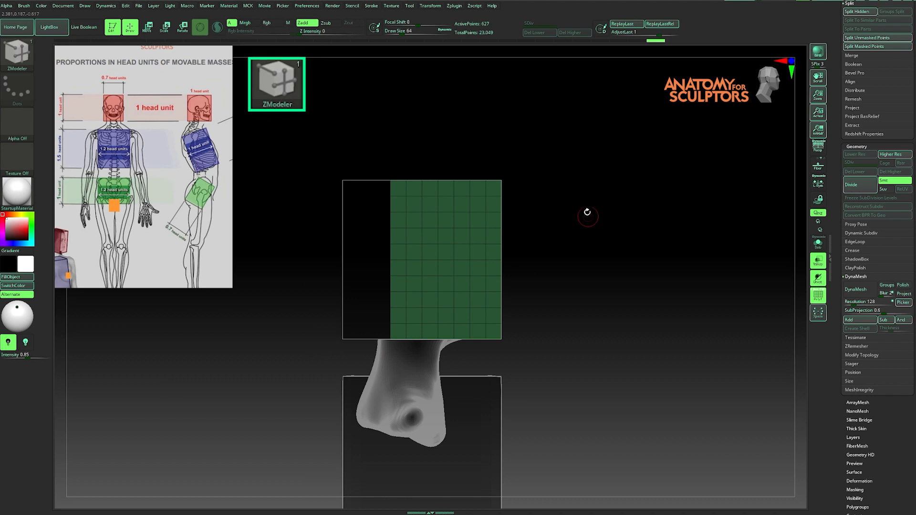
{"action": "key", "text": "space"}
{"action": "left_click", "coordinate": [570, 54]}
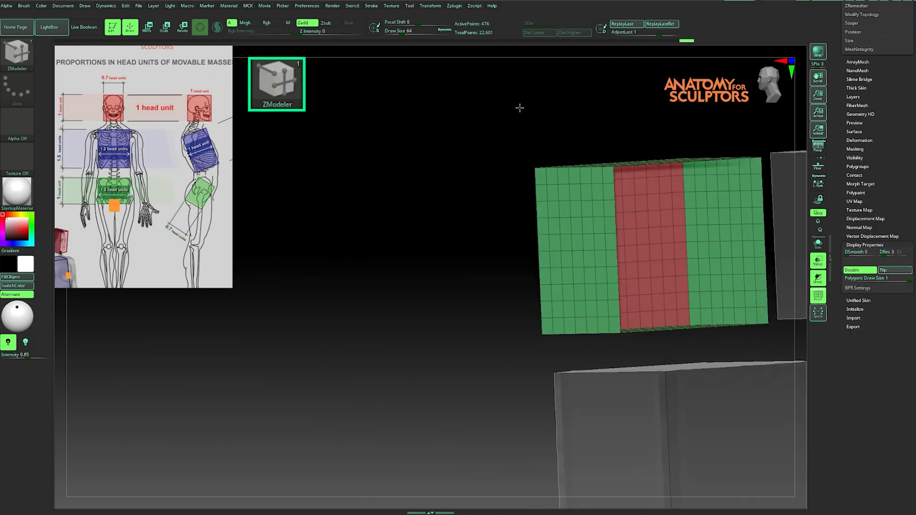
{"action": "key", "text": "space"}
{"action": "left_click", "coordinate": [559, 54]}
{"action": "left_click_drag", "start_coordinate": [685, 115], "coordinate": [602, 101]}
{"action": "key", "text": "ctrl+z"}
Weld the trimmed pelvis block's points, close its open side and nudge the block sideways above the ribcage block
{"action": "key", "text": "space"}
{"action": "left_click", "coordinate": [583, 71]}
{"action": "key", "text": "space"}
{"action": "left_click", "coordinate": [579, 54]}
{"action": "left_click_drag", "start_coordinate": [391, 172], "coordinate": [744, 190]}
{"action": "left_click_drag", "start_coordinate": [777, 193], "coordinate": [630, 198], "text": "alt"}
{"action": "key", "text": "w"}
{"action": "left_click_drag", "start_coordinate": [499, 220], "coordinate": [492, 219]}
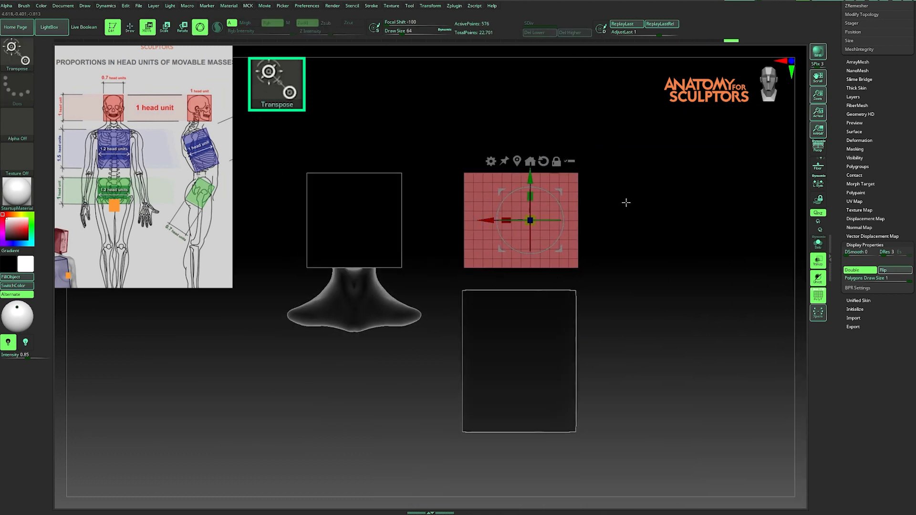
Select the cube enclosing the head and duplicate it to the empty side of the head, away from the other blocks
{"action": "key", "text": "q"}
{"action": "key", "text": "shift+f"}
{"action": "mouse_move", "coordinate": [628, 209]}
{"action": "left_mouse_down"}
{"action": "mouse_move", "coordinate": [635, 199]}
{"action": "mouse_move", "coordinate": [624, 199]}
{"action": "left_mouse_up"}
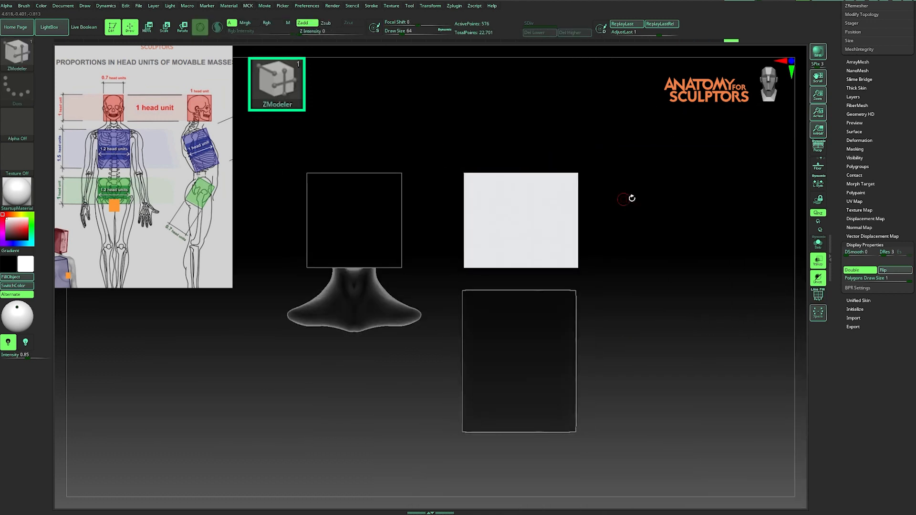
{"action": "left_click", "coordinate": [379, 202], "text": "alt"}
{"action": "key", "text": "shift+f"}
{"action": "left_click_drag", "start_coordinate": [423, 192], "coordinate": [456, 210], "text": "alt"}
{"action": "left_click_drag", "start_coordinate": [440, 122], "coordinate": [434, 216], "text": "ctrl+alt+shift"}
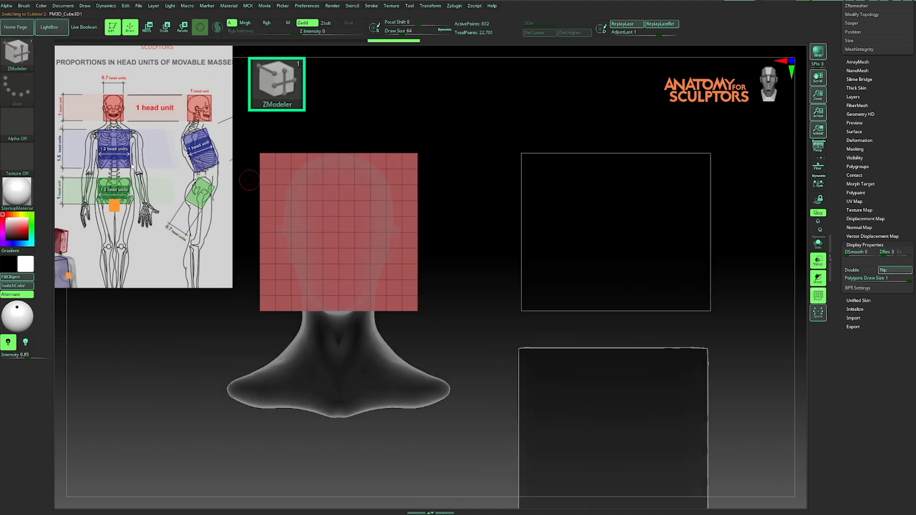
{"action": "right_click_drag", "start_coordinate": [433, 219], "coordinate": [525, 225], "text": "alt"}
{"action": "key", "text": "w"}
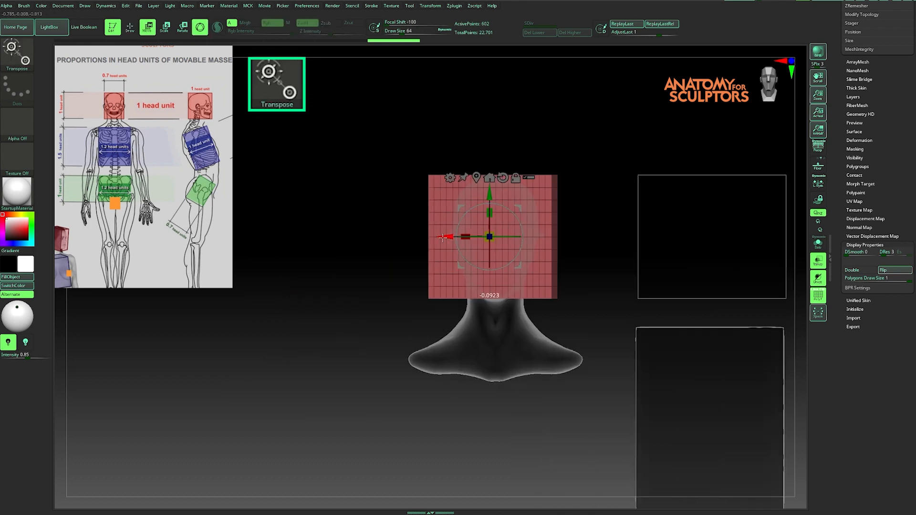
{"action": "left_click_drag", "start_coordinate": [455, 237], "coordinate": [244, 237], "text": "ctrl"}
Delete three columns from the cube over the head, leaving seven, and recentre the narrowed block on the face
{"action": "key", "text": "q"}
{"action": "left_click", "coordinate": [586, 175], "text": "ctrl"}
{"action": "right_click_drag", "start_coordinate": [586, 175], "coordinate": [611, 136], "text": "ctrl"}
{"action": "left_click_drag", "start_coordinate": [613, 126], "coordinate": [547, 356], "text": "ctrl+alt+shift"}
{"action": "key", "text": "space"}
{"action": "left_click", "coordinate": [460, 242], "text": "alt"}
{"action": "key", "text": "w"}
{"action": "left_click_drag", "start_coordinate": [415, 236], "coordinate": [443, 236]}
{"action": "key", "text": "q"}
{"action": "key", "text": "shift+f"}
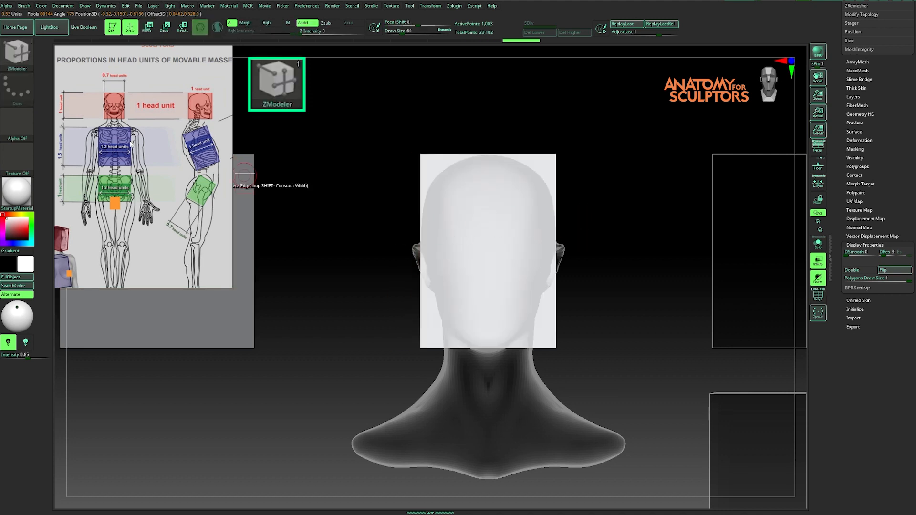
Close the open side of the narrowed head block and turn off transparency
{"action": "right_click_drag", "start_coordinate": [582, 239], "coordinate": [543, 235], "text": "shift"}
{"action": "key", "text": "space"}
{"action": "left_click", "coordinate": [519, 151]}
{"action": "key", "text": "shift+f"}
{"action": "right_click_drag", "start_coordinate": [478, 243], "coordinate": [530, 167]}
{"action": "key", "text": "shift+f"}
{"action": "left_click", "coordinate": [818, 261]}
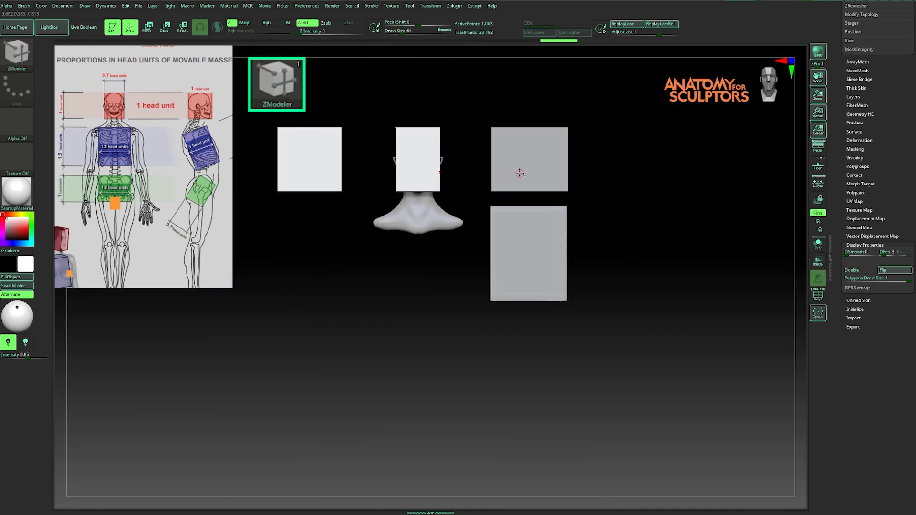
Move the ribcage block beneath the head, centre it on the neck and lower it slightly
{"action": "left_click", "coordinate": [526, 179], "text": "alt"}
{"action": "left_click", "coordinate": [526, 234], "text": "alt"}
{"action": "key", "text": "w"}
{"action": "left_click_drag", "start_coordinate": [485, 253], "coordinate": [375, 253]}
{"action": "left_click_drag", "start_coordinate": [417, 210], "coordinate": [418, 221]}
Move the pelvis block below the ribcage block and centre it under the body
{"action": "left_click", "coordinate": [537, 147], "text": "alt"}
{"action": "left_click_drag", "start_coordinate": [536, 115], "coordinate": [535, 316]}
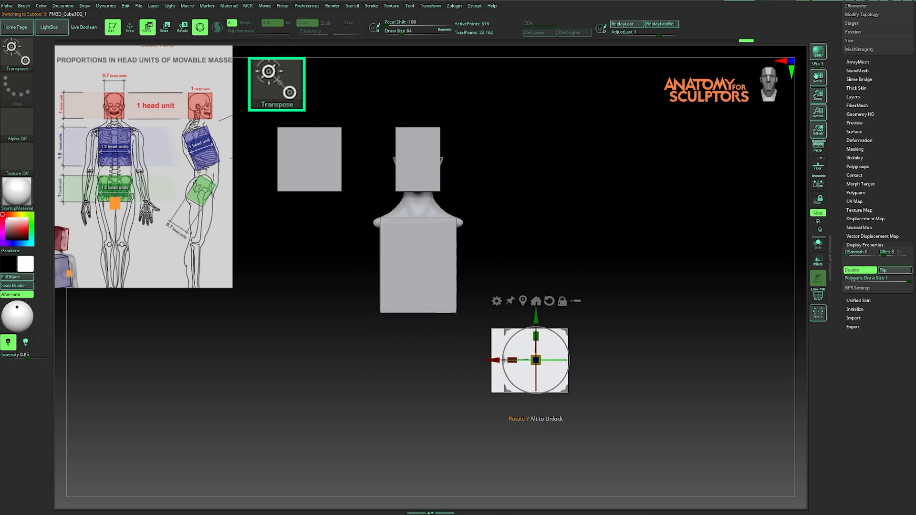
{"action": "left_click_drag", "start_coordinate": [494, 360], "coordinate": [382, 360]}
Tilt the ribcage block in side view so that its top leans backward as in the reference
{"action": "right_click_drag", "start_coordinate": [405, 286], "coordinate": [476, 259], "text": "shift"}
{"action": "left_click", "coordinate": [445, 254], "text": "alt"}
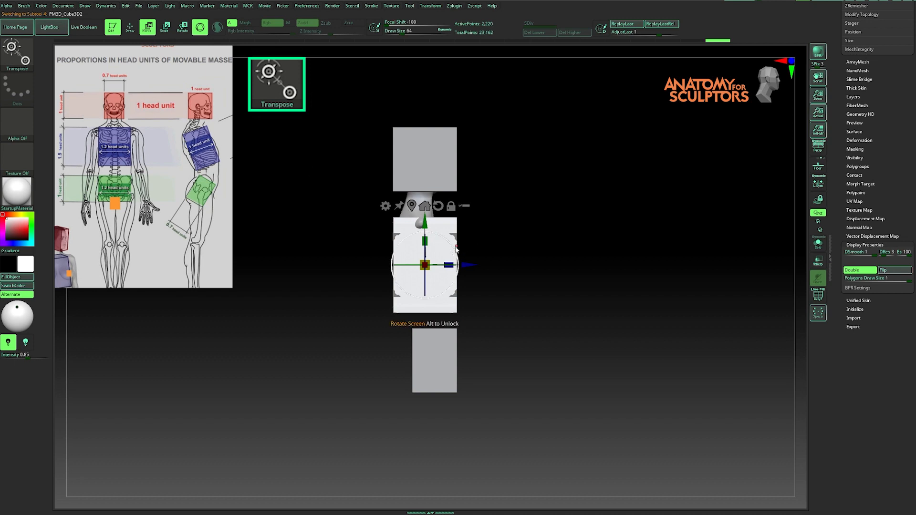
{"action": "left_click_drag", "start_coordinate": [455, 248], "coordinate": [461, 238]}
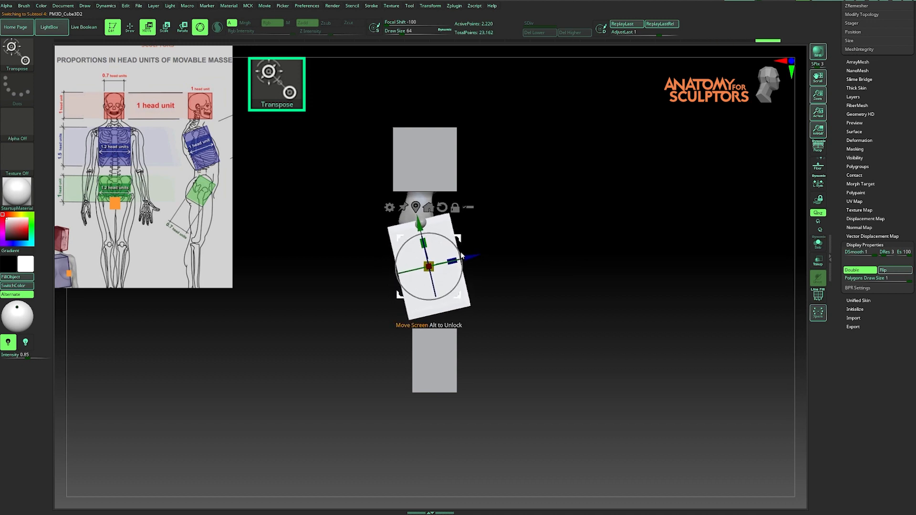
Tilt the pelvis block the opposite way in side view and place it just below the ribcage block
{"action": "left_click", "coordinate": [436, 361], "text": "alt"}
{"action": "left_click_drag", "start_coordinate": [523, 329], "coordinate": [513, 301], "text": "alt"}
{"action": "mouse_move", "coordinate": [447, 298]}
{"action": "left_mouse_down"}
{"action": "mouse_move", "coordinate": [454, 311]}
{"action": "mouse_move", "coordinate": [450, 298]}
{"action": "left_mouse_up"}
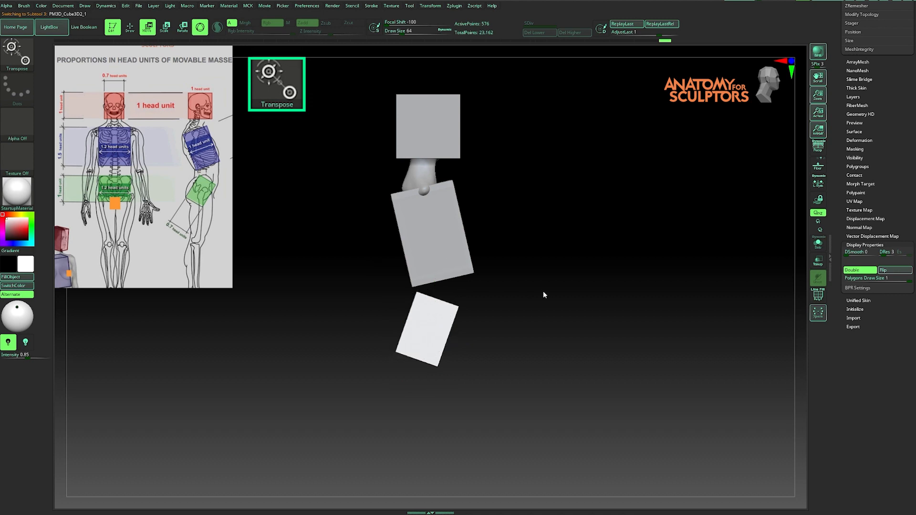
{"action": "key", "text": "q"}
{"action": "mouse_move", "coordinate": [543, 287]}
{"action": "left_mouse_down", "text": "shift"}
{"action": "mouse_move", "coordinate": [496, 283]}
{"action": "mouse_move", "coordinate": [511, 252]}
{"action": "mouse_move", "coordinate": [487, 254]}
{"action": "left_mouse_up", "text": "shift"}
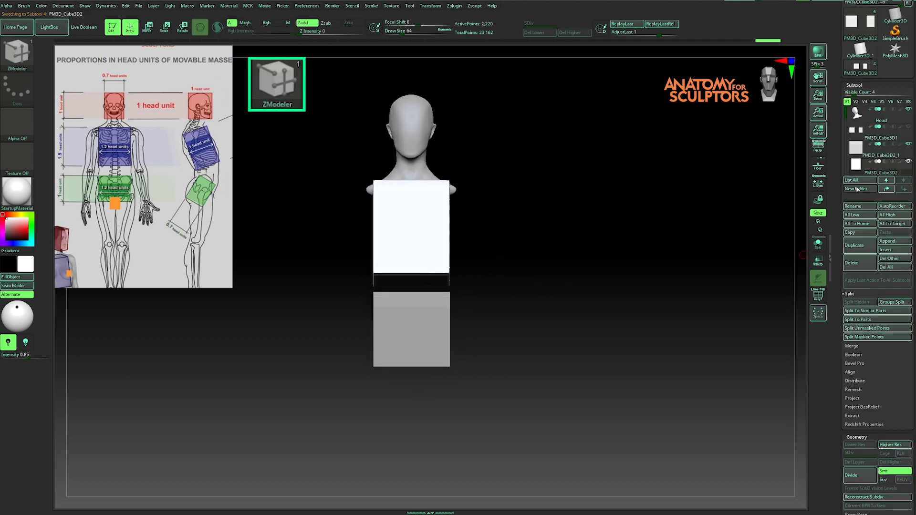
Merge the ribcage and pelvis blocks into one subtool
{"action": "key", "text": "Up"}
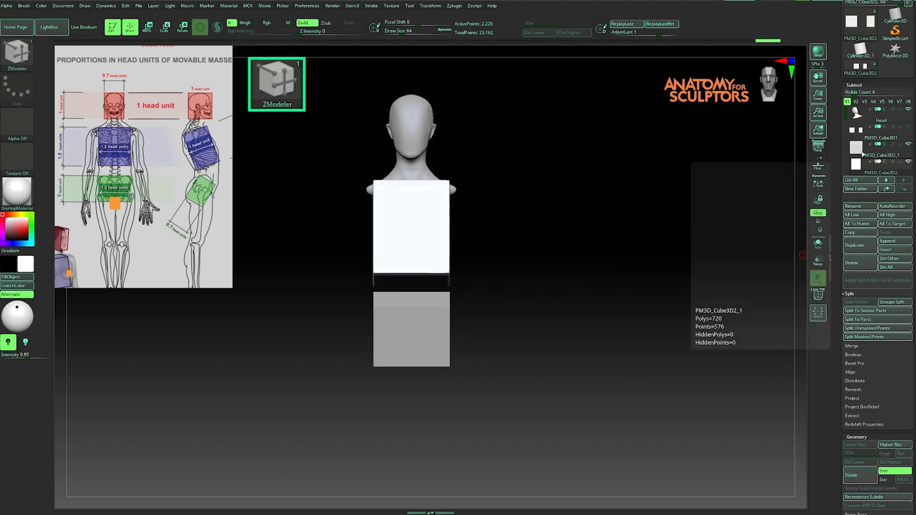
{"action": "left_click", "coordinate": [854, 294]}
{"action": "left_click", "coordinate": [851, 302]}
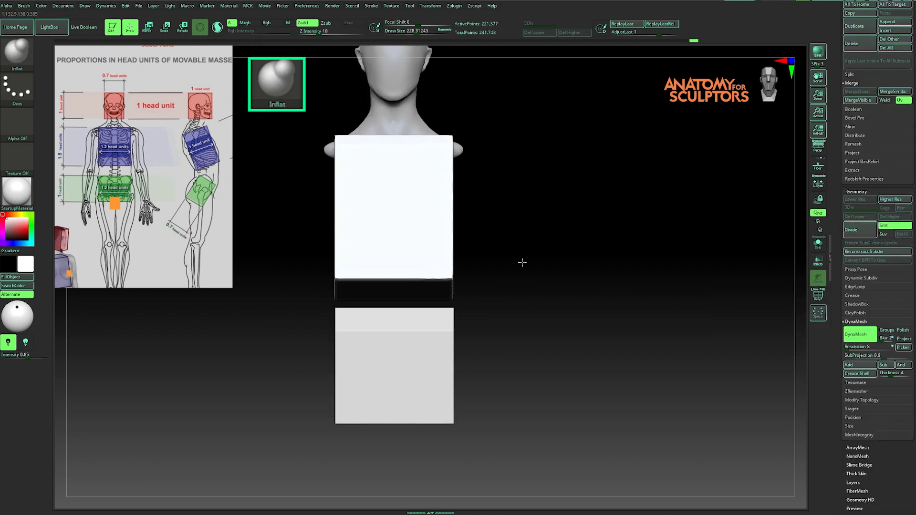
{"action": "mouse_move", "coordinate": [521, 261]}
{"action": "left_mouse_down"}
{"action": "mouse_move", "coordinate": [613, 267]}
{"action": "mouse_move", "coordinate": [562, 259]}
{"action": "mouse_move", "coordinate": [547, 291]}
{"action": "left_mouse_up"}
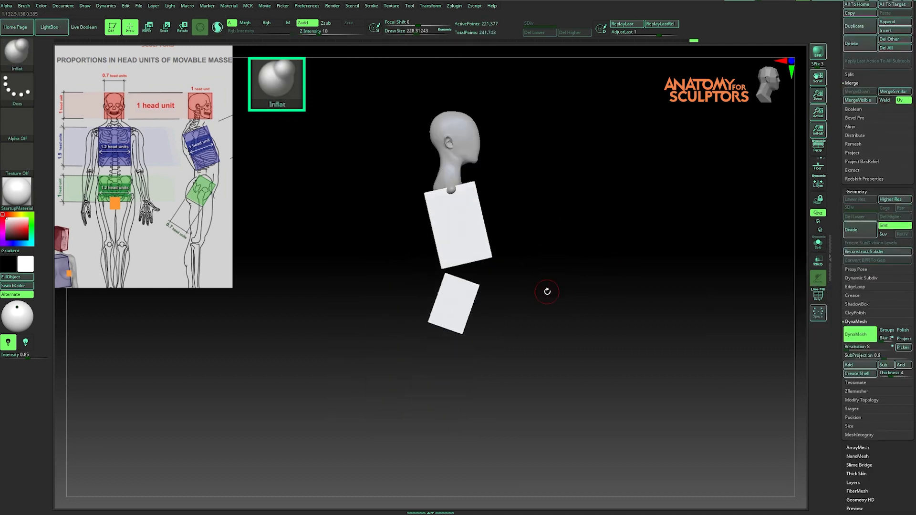
Append a sphere subtool and move it onto the ribcage block in side view
{"action": "left_click_drag", "start_coordinate": [838, 200], "coordinate": [838, 418]}
{"action": "left_click", "coordinate": [888, 239]}
{"action": "left_click", "coordinate": [713, 288]}
{"action": "left_click", "coordinate": [460, 139], "text": "alt"}
{"action": "key", "text": "w"}
{"action": "left_click_drag", "start_coordinate": [501, 213], "coordinate": [450, 229], "text": "alt"}
{"action": "left_click_drag", "start_coordinate": [407, 119], "coordinate": [407, 187]}
{"action": "left_click_drag", "start_coordinate": [451, 221], "coordinate": [443, 221]}
{"action": "left_click_drag", "start_coordinate": [399, 180], "coordinate": [399, 183]}
Stretch the sphere down through the ribcage and pelvis blocks into a curved torso shape with the Move brush
{"action": "key", "text": "q"}
{"action": "mouse_move", "coordinate": [411, 246]}
{"action": "left_mouse_down"}
{"action": "mouse_move", "coordinate": [419, 333]}
{"action": "mouse_move", "coordinate": [401, 352]}
{"action": "left_mouse_up"}
{"action": "left_click_drag", "start_coordinate": [421, 272], "coordinate": [430, 273]}
{"action": "mouse_move", "coordinate": [417, 329]}
{"action": "left_mouse_down"}
{"action": "mouse_move", "coordinate": [406, 332]}
{"action": "mouse_move", "coordinate": [418, 334]}
{"action": "left_mouse_up"}
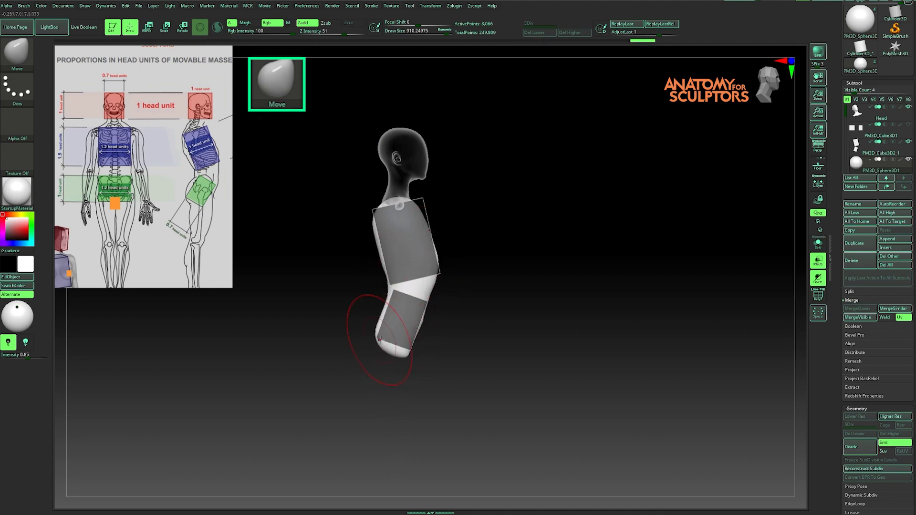
Refine the torso's chest and waist profile in side view with a smaller Move brush
{"action": "key", "text": "s"}
{"action": "left_click", "coordinate": [411, 213]}
{"action": "left_click_drag", "start_coordinate": [435, 274], "coordinate": [433, 274]}
{"action": "left_click_drag", "start_coordinate": [426, 222], "coordinate": [430, 219]}
{"action": "left_click_drag", "start_coordinate": [428, 228], "coordinate": [431, 225]}
Pull the torso's sides outward in front view along the ribcage, waist and hips
{"action": "mouse_move", "coordinate": [492, 221]}
{"action": "left_mouse_down", "text": "shift"}
{"action": "mouse_move", "coordinate": [463, 219]}
{"action": "mouse_move", "coordinate": [473, 215]}
{"action": "left_mouse_up", "text": "shift"}
{"action": "left_click_drag", "start_coordinate": [463, 259], "coordinate": [467, 300]}
{"action": "left_click_drag", "start_coordinate": [453, 333], "coordinate": [470, 337]}
{"action": "left_click_drag", "start_coordinate": [462, 300], "coordinate": [468, 297]}
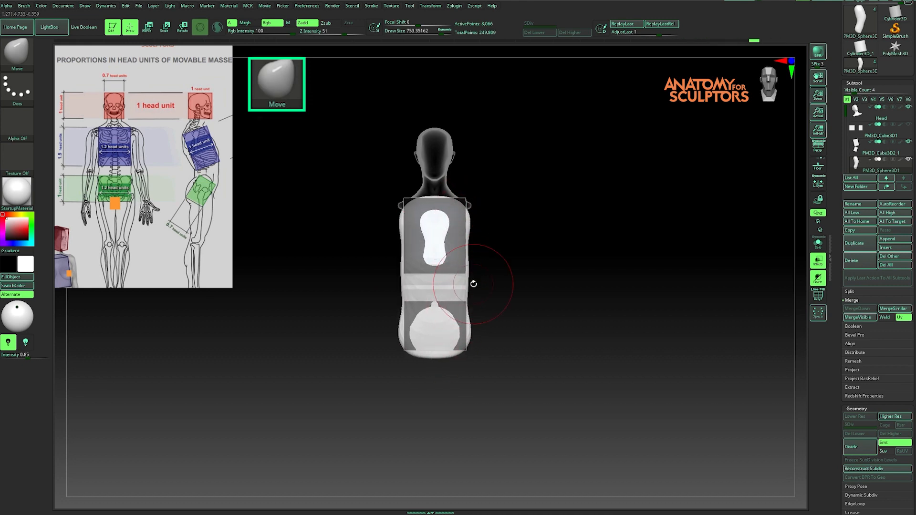
{"action": "left_click_drag", "start_coordinate": [468, 245], "coordinate": [471, 245]}
Push out the lower belly and adjust the buttocks in side view with a smaller Move brush
{"action": "mouse_move", "coordinate": [469, 287]}
{"action": "left_mouse_down"}
{"action": "mouse_move", "coordinate": [495, 321]}
{"action": "mouse_move", "coordinate": [491, 307]}
{"action": "left_mouse_up"}
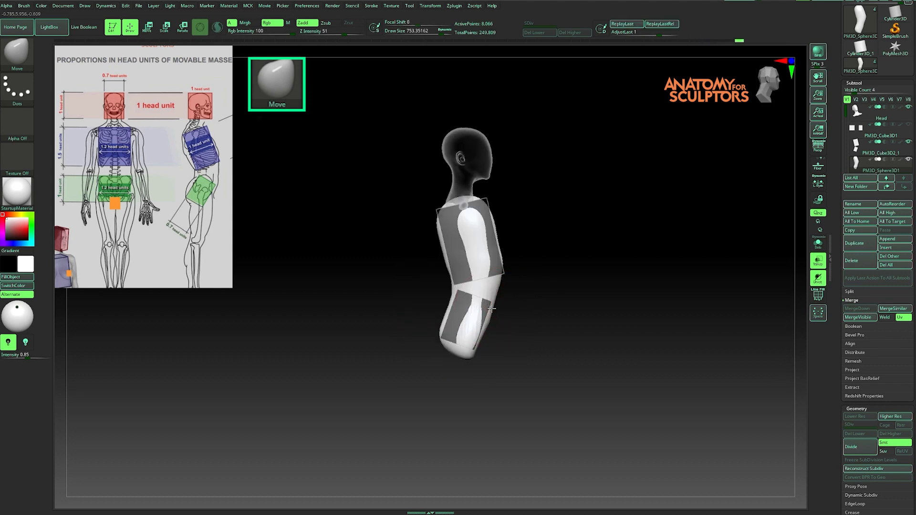
{"action": "left_click_drag", "start_coordinate": [476, 347], "coordinate": [483, 350]}
{"action": "key", "text": "s"}
{"action": "left_click_drag", "start_coordinate": [499, 333], "coordinate": [446, 338]}
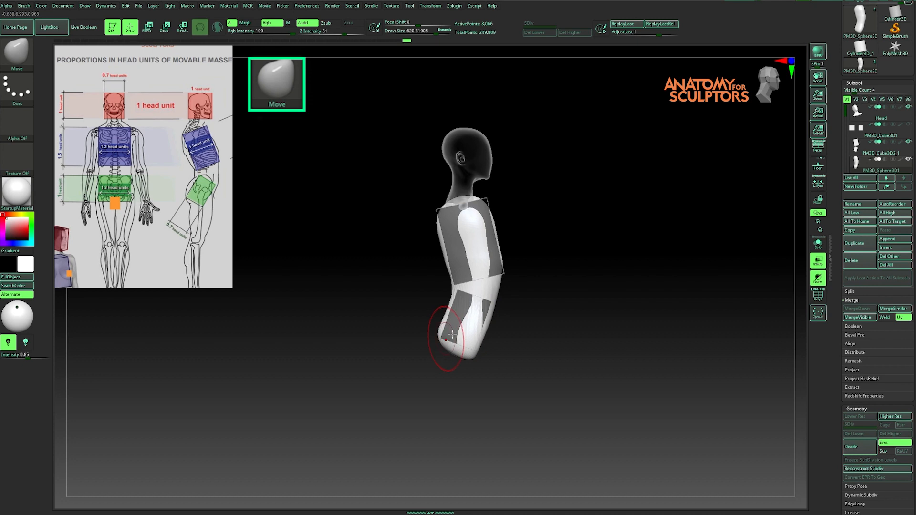
{"action": "mouse_move", "coordinate": [536, 254]}
{"action": "left_mouse_down"}
{"action": "mouse_move", "coordinate": [482, 256]}
{"action": "mouse_move", "coordinate": [485, 262]}
{"action": "left_mouse_up"}
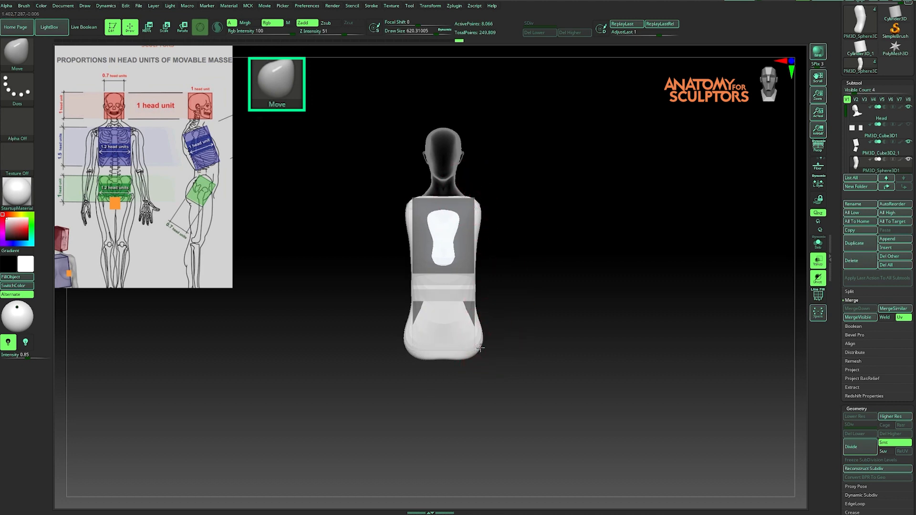
Mask the ribcage block, widen the pelvis block sideways and switch back to the Move brush
{"action": "left_click", "coordinate": [469, 310], "text": "alt"}
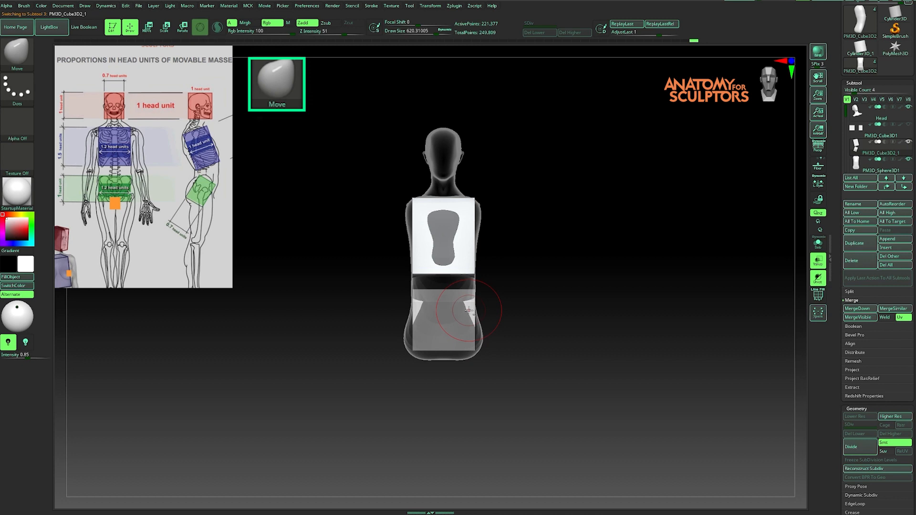
{"action": "key", "text": "w"}
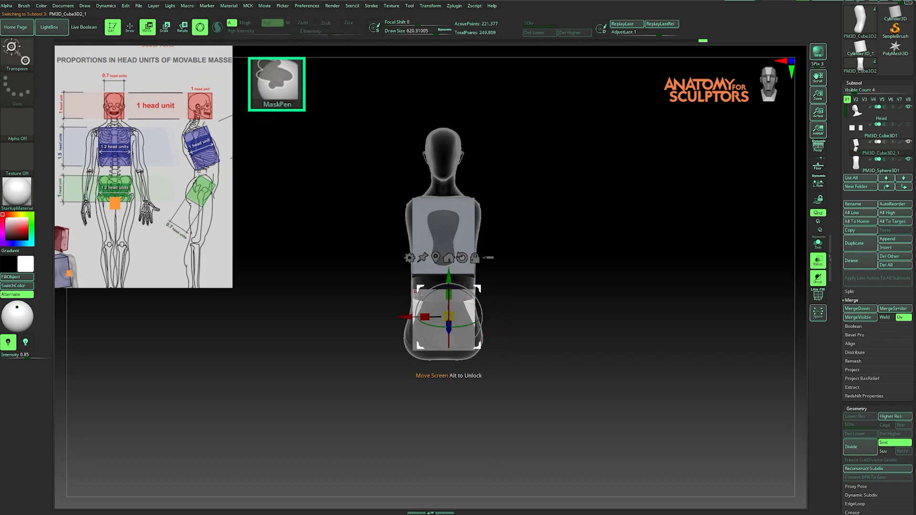
{"action": "left_click_drag", "start_coordinate": [423, 315], "coordinate": [423, 315]}
{"action": "left_click_drag", "start_coordinate": [513, 257], "coordinate": [556, 252]}
{"action": "left_click_drag", "start_coordinate": [520, 177], "coordinate": [429, 290], "text": "ctrl"}
{"action": "left_click_drag", "start_coordinate": [543, 238], "coordinate": [513, 243], "text": "shift"}
{"action": "left_click_drag", "start_coordinate": [426, 316], "coordinate": [423, 317]}
{"action": "key", "text": "q"}
{"action": "key", "text": "b"}
{"action": "key", "text": "m"}
{"action": "key", "text": "v"}
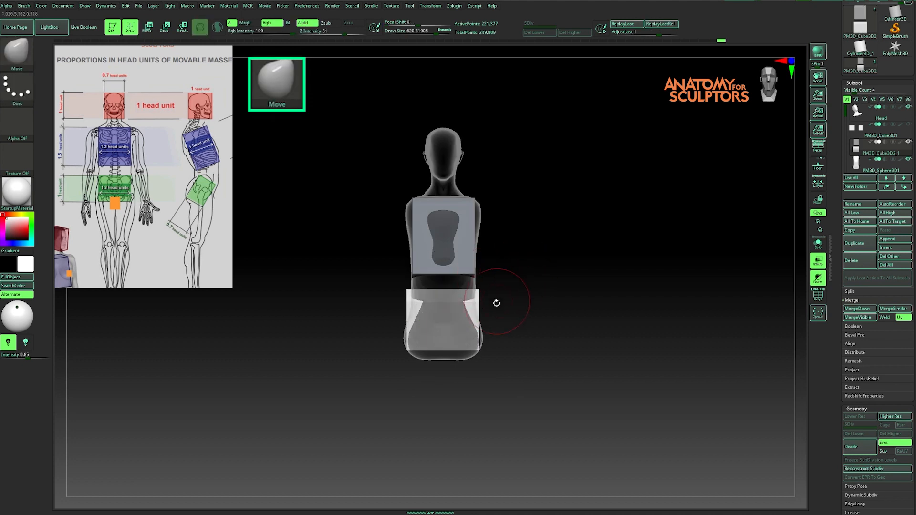
Widen the torso's hips around the enlarged pelvis block and smooth the waist contour with the Move brush
{"action": "left_click", "coordinate": [475, 309], "text": "alt"}
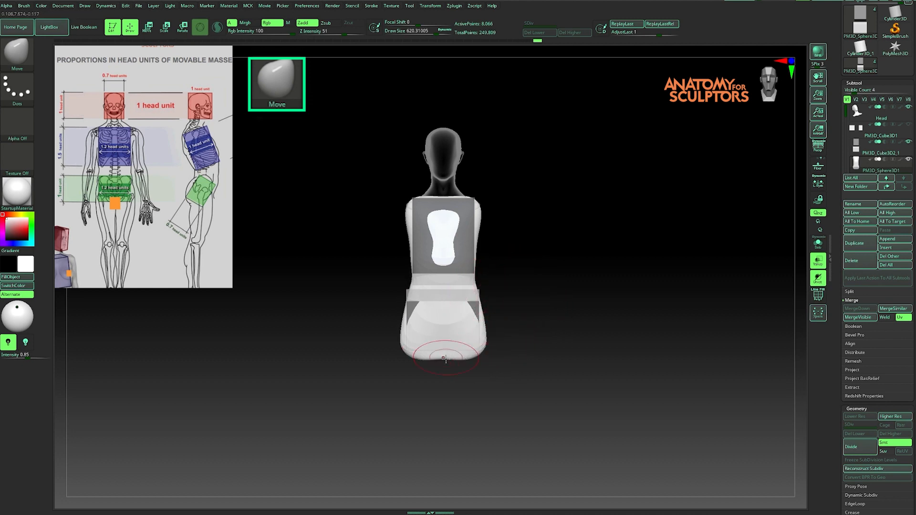
{"action": "mouse_move", "coordinate": [680, 215]}
{"action": "left_mouse_down"}
{"action": "mouse_move", "coordinate": [607, 272]}
{"action": "mouse_move", "coordinate": [466, 353]}
{"action": "mouse_move", "coordinate": [517, 300]}
{"action": "mouse_move", "coordinate": [521, 213]}
{"action": "mouse_move", "coordinate": [556, 291]}
{"action": "mouse_move", "coordinate": [557, 308]}
{"action": "mouse_move", "coordinate": [477, 286]}
{"action": "mouse_move", "coordinate": [481, 271]}
{"action": "mouse_move", "coordinate": [449, 257]}
{"action": "left_mouse_up"}
{"action": "key", "text": "s"}
{"action": "left_click", "coordinate": [494, 260]}
{"action": "mouse_move", "coordinate": [527, 292]}
{"action": "left_mouse_down"}
{"action": "mouse_move", "coordinate": [570, 329]}
{"action": "mouse_move", "coordinate": [566, 267]}
{"action": "mouse_move", "coordinate": [548, 275]}
{"action": "left_mouse_up"}
{"action": "key", "text": "ctrl"}
{"action": "mouse_move", "coordinate": [531, 348]}
{"action": "left_mouse_down"}
{"action": "mouse_move", "coordinate": [559, 305]}
{"action": "mouse_move", "coordinate": [660, 264]}
{"action": "mouse_move", "coordinate": [615, 257]}
{"action": "left_mouse_up"}
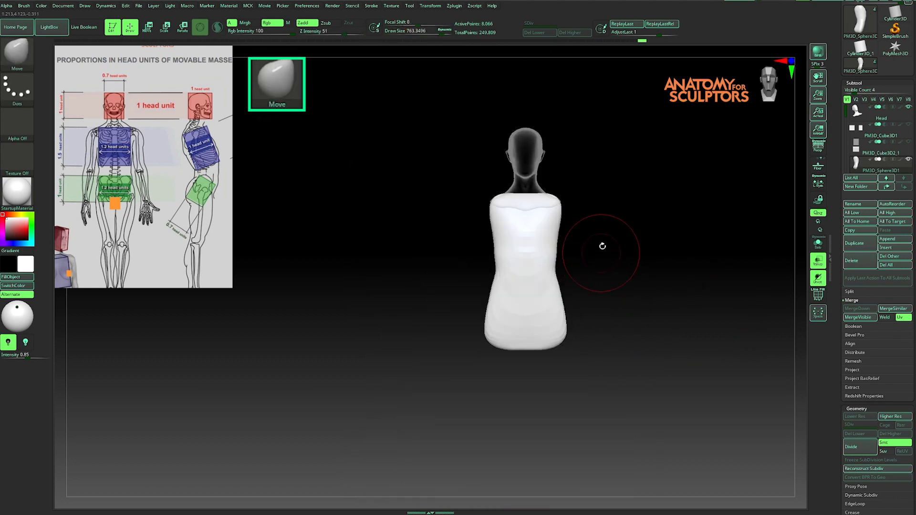
Remesh the torso form with DynaMesh at a resolution of 48 and return to the front view
{"action": "scroll", "coordinate": [858, 387], "scroll_direction": "down", "scroll_amount": 5}
{"action": "left_click", "coordinate": [860, 413]}
{"action": "key", "text": "ctrl+z"}
{"action": "left_click", "coordinate": [849, 426]}
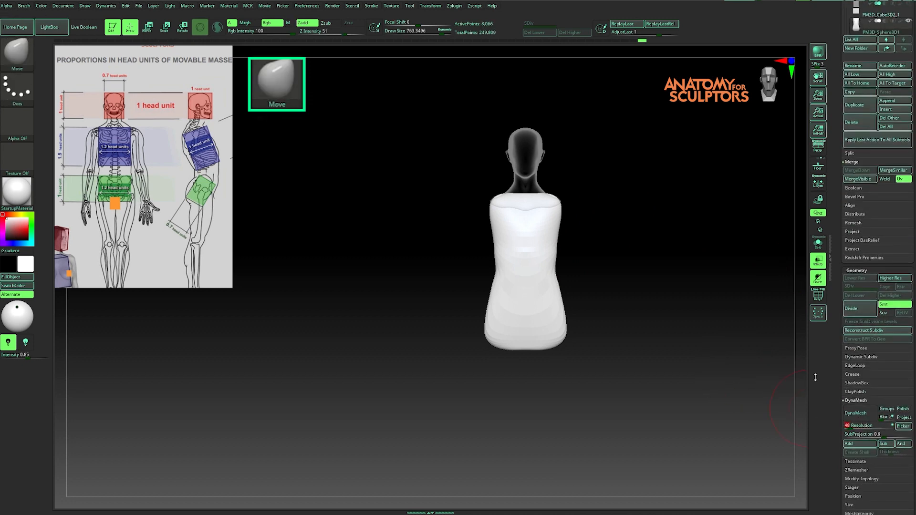
{"action": "left_click", "coordinate": [858, 413]}
{"action": "key", "text": "shift"}
{"action": "mouse_move", "coordinate": [494, 291]}
{"action": "left_mouse_down", "text": "shift"}
{"action": "mouse_move", "coordinate": [620, 252]}
{"action": "mouse_move", "coordinate": [593, 261]}
{"action": "left_mouse_up", "text": "shift"}
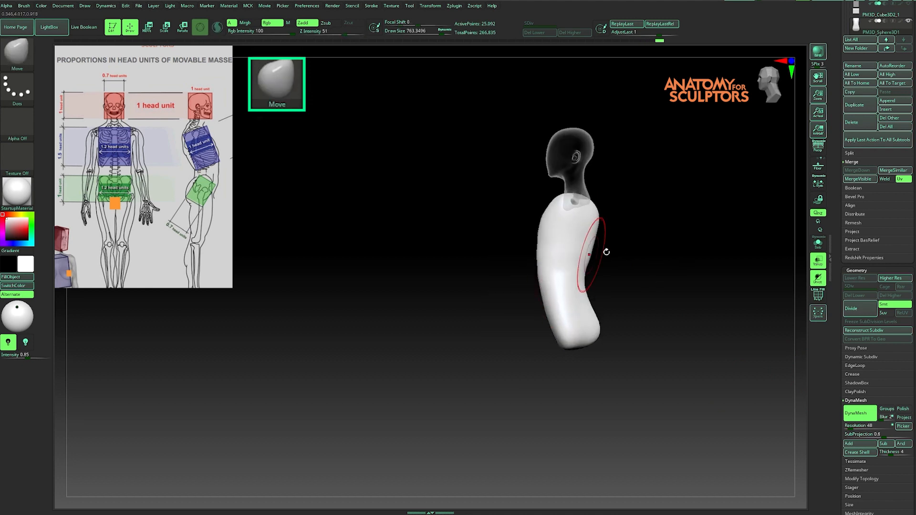
{"action": "key", "text": "ctrl"}
{"action": "key", "text": "ctrl+z"}
{"action": "mouse_move", "coordinate": [585, 356]}
{"action": "left_mouse_down", "text": "shift"}
{"action": "mouse_move", "coordinate": [605, 347]}
{"action": "mouse_move", "coordinate": [597, 344]}
{"action": "mouse_move", "coordinate": [606, 329]}
{"action": "left_mouse_up", "text": "shift"}
{"action": "left_click_drag", "start_coordinate": [653, 234], "coordinate": [637, 245]}
Switch to the browser's Human Proportions Calculator, look up the adult female figure's arm length, and return to ZBrush
{"action": "key", "text": "alt+Tab"}
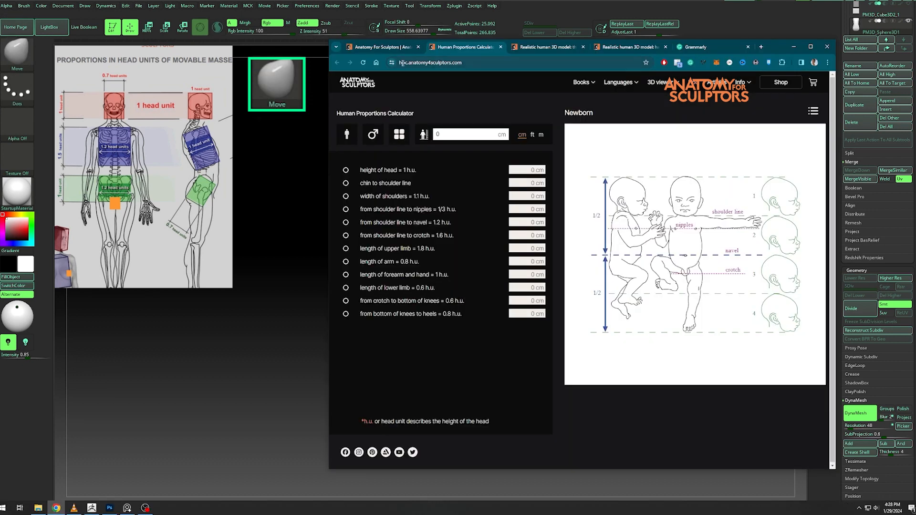
{"action": "left_click", "coordinate": [399, 138]}
{"action": "left_click", "coordinate": [422, 249]}
{"action": "left_click", "coordinate": [347, 134]}
{"action": "left_click", "coordinate": [373, 134]}
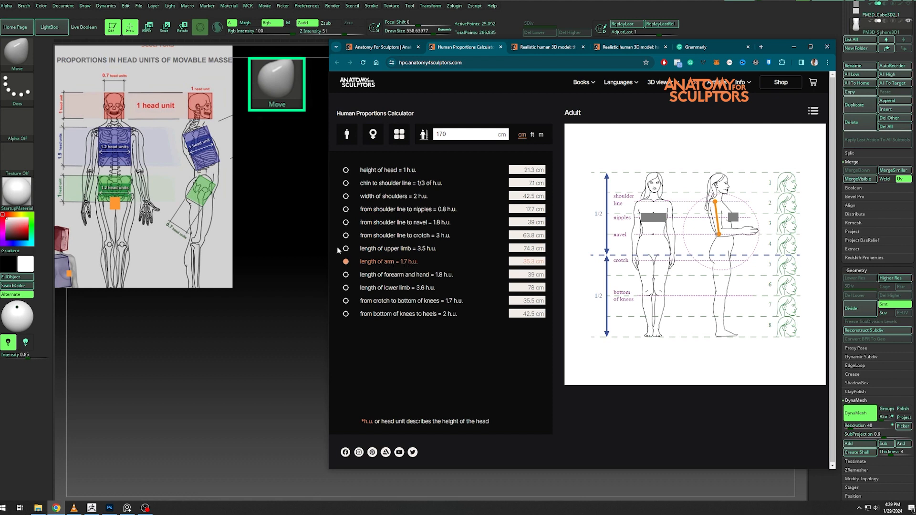
{"action": "left_click", "coordinate": [268, 251]}
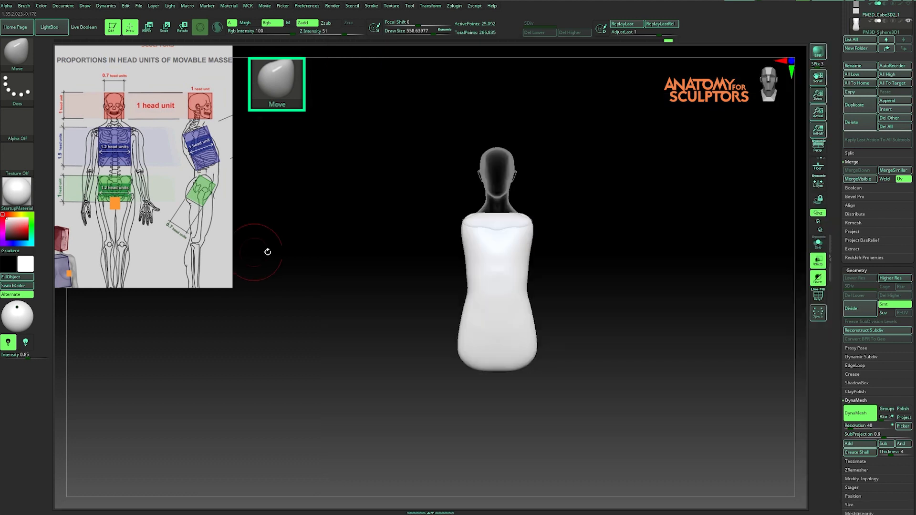
Show the head-unit cubes, duplicate the wider cube beside the torso straight down, and split the copy into its own subtool
{"action": "left_click_drag", "start_coordinate": [841, 57], "coordinate": [841, 259]}
{"action": "left_click", "coordinate": [908, 188]}
{"action": "left_click", "coordinate": [422, 165], "text": "alt"}
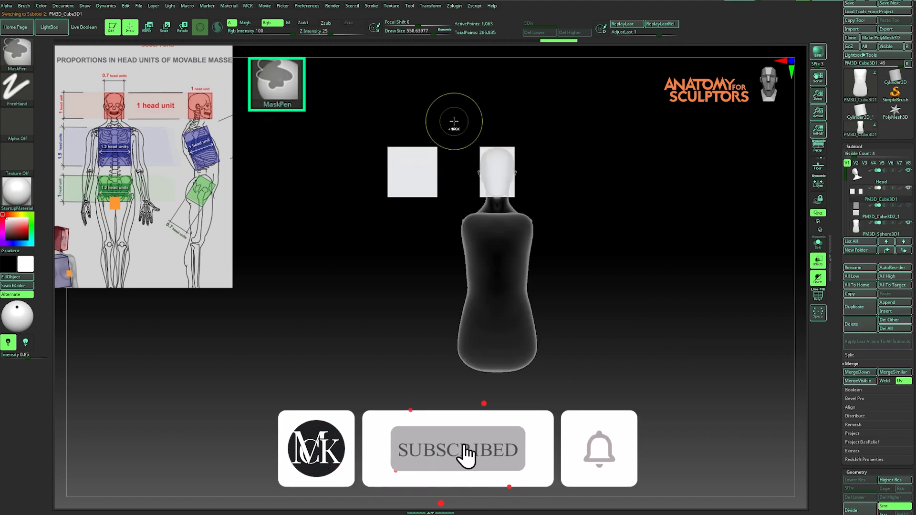
{"action": "left_click_drag", "start_coordinate": [453, 122], "coordinate": [557, 220], "text": "ctrl"}
{"action": "key", "text": "w"}
{"action": "left_click", "coordinate": [484, 113]}
{"action": "left_click_drag", "start_coordinate": [412, 128], "coordinate": [412, 205], "text": "ctrl"}
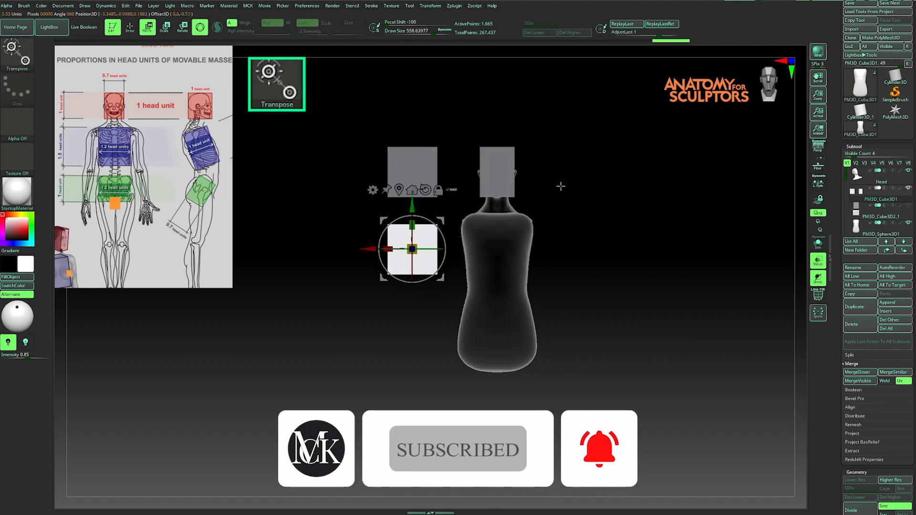
{"action": "left_click", "coordinate": [849, 354]}
{"action": "left_click", "coordinate": [864, 389]}
{"action": "left_click", "coordinate": [427, 238], "text": "alt"}
Turn on the polyframe display and lengthen the copied cube by two polygon rows
{"action": "key", "text": "shift+f"}
{"action": "mouse_move", "coordinate": [548, 215]}
{"action": "right_mouse_down", "text": "ctrl"}
{"action": "mouse_move", "coordinate": [568, 241]}
{"action": "mouse_move", "coordinate": [495, 306]}
{"action": "right_mouse_up", "text": "ctrl"}
{"action": "key", "text": "q"}
{"action": "right_click_drag", "start_coordinate": [505, 274], "coordinate": [504, 233], "text": "alt"}
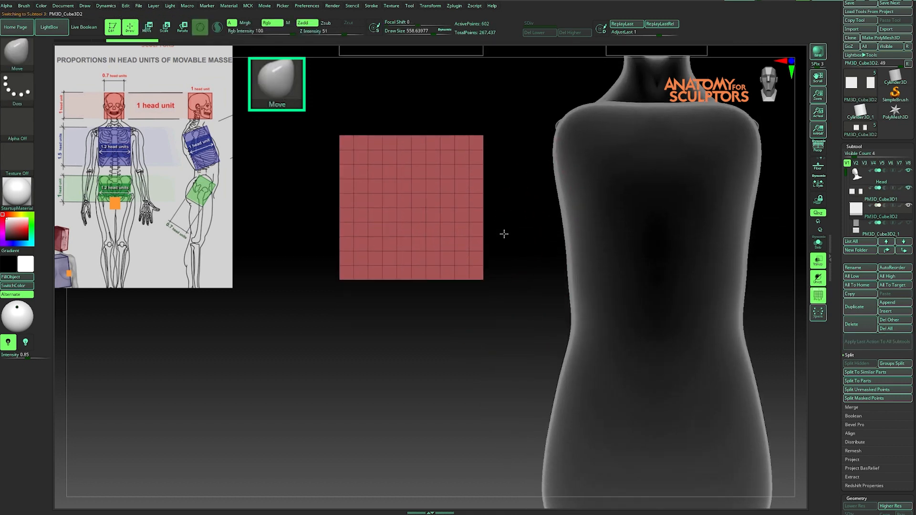
{"action": "key", "text": "w"}
{"action": "left_click_drag", "start_coordinate": [412, 164], "coordinate": [412, 196], "text": "ctrl"}
{"action": "key", "text": "space"}
{"action": "left_click", "coordinate": [499, 422]}
{"action": "right_click_drag", "start_coordinate": [413, 196], "coordinate": [420, 253], "text": "ctrl"}
{"action": "left_click_drag", "start_coordinate": [413, 195], "coordinate": [413, 190]}
{"action": "key", "text": "q"}
{"action": "left_click", "coordinate": [634, 267], "text": "ctrl"}
{"action": "key", "text": "s"}
{"action": "left_click_drag", "start_coordinate": [641, 269], "coordinate": [623, 269]}
{"action": "right_click_drag", "start_coordinate": [604, 235], "coordinate": [575, 230], "text": "alt"}
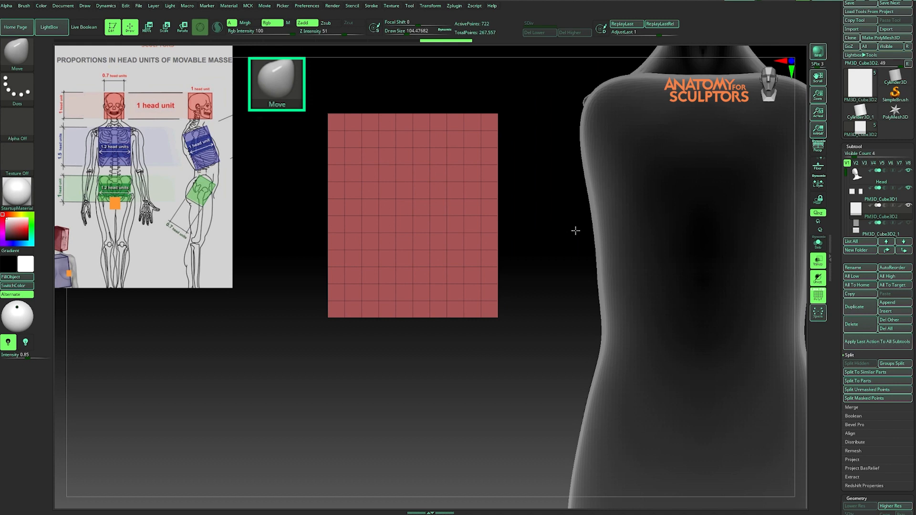
{"action": "right_click_drag", "start_coordinate": [575, 230], "coordinate": [456, 207], "text": "ctrl"}
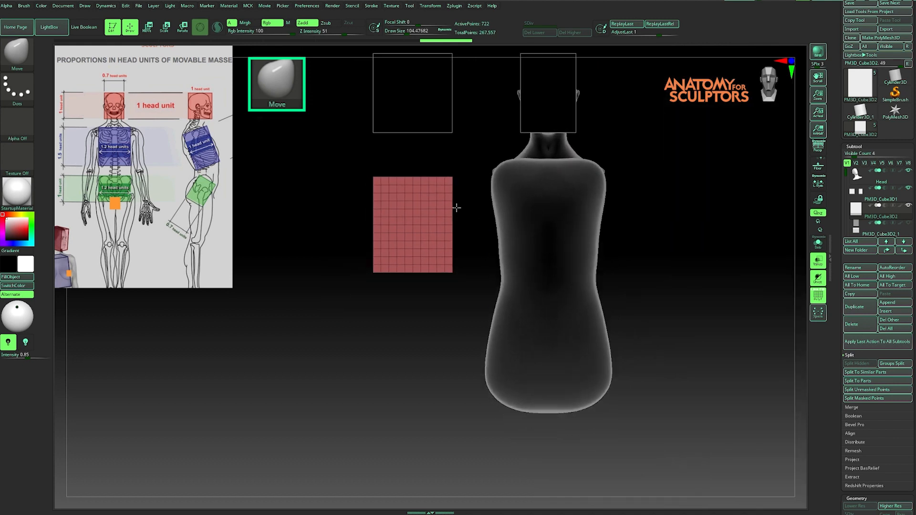
Look up the adult female's hand length and forearm-and-hand length in the Human Proportions Calculator, then return to ZBrush
{"action": "key", "text": "alt+Tab"}
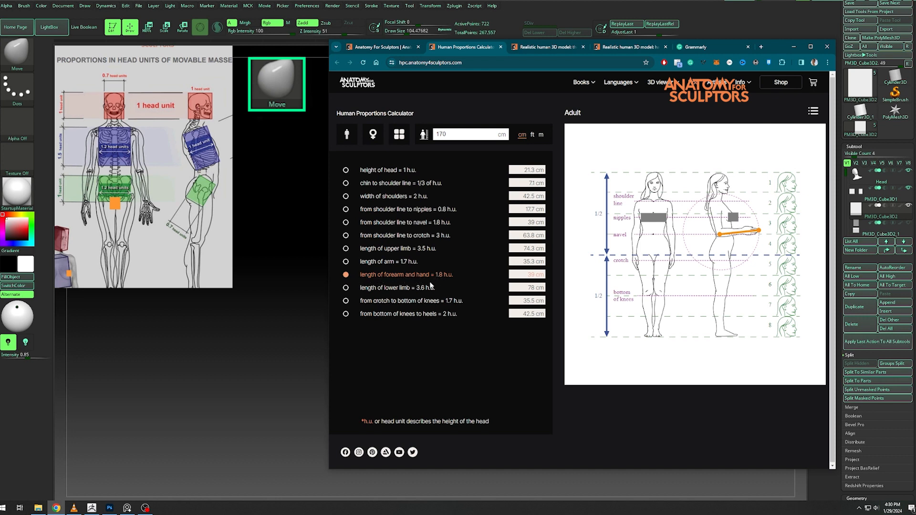
{"action": "left_click", "coordinate": [347, 136]}
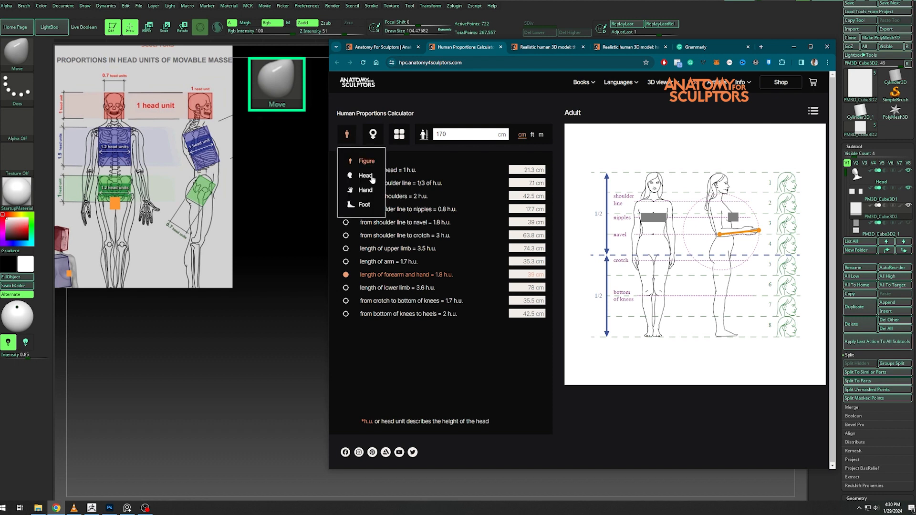
{"action": "left_click", "coordinate": [366, 194]}
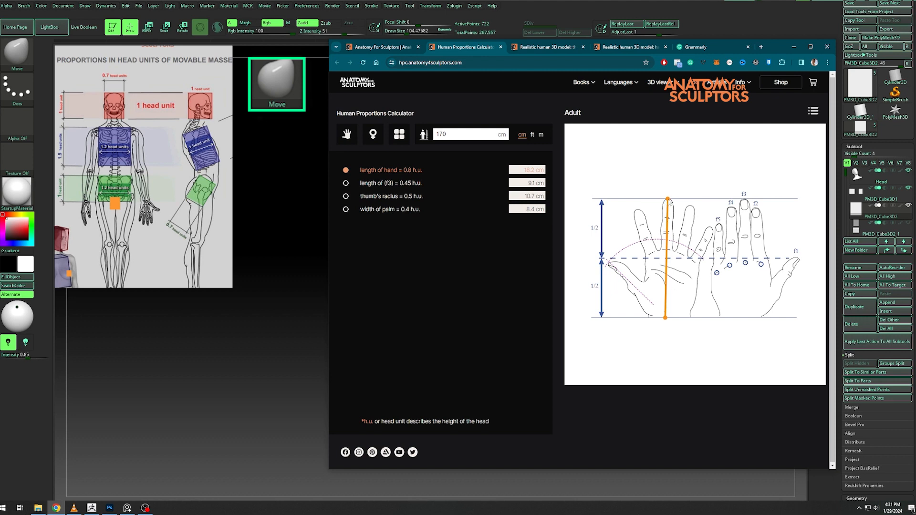
{"action": "left_click", "coordinate": [347, 138]}
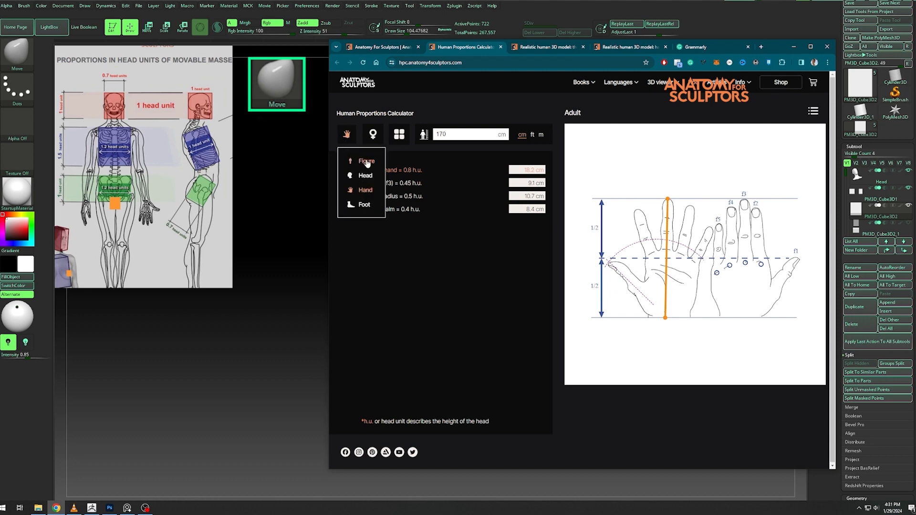
{"action": "left_click", "coordinate": [366, 162]}
{"action": "left_click", "coordinate": [429, 275]}
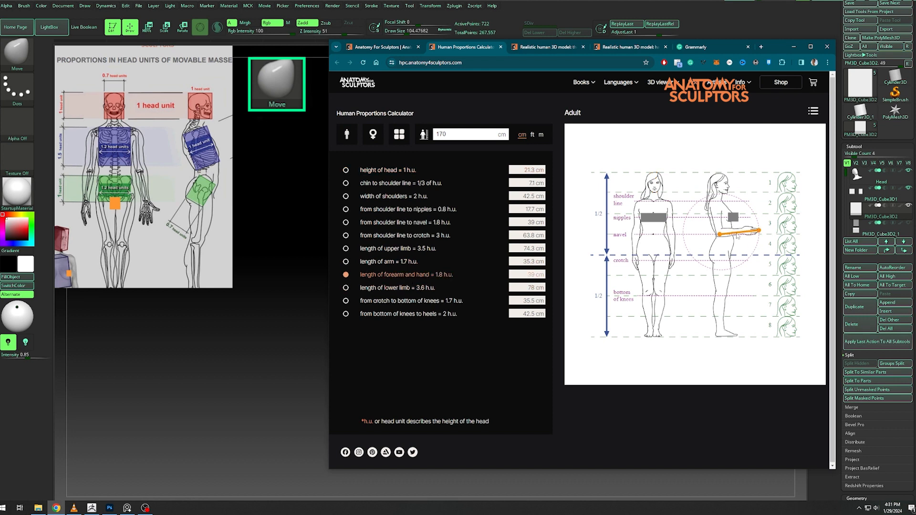
{"action": "left_click", "coordinate": [262, 237]}
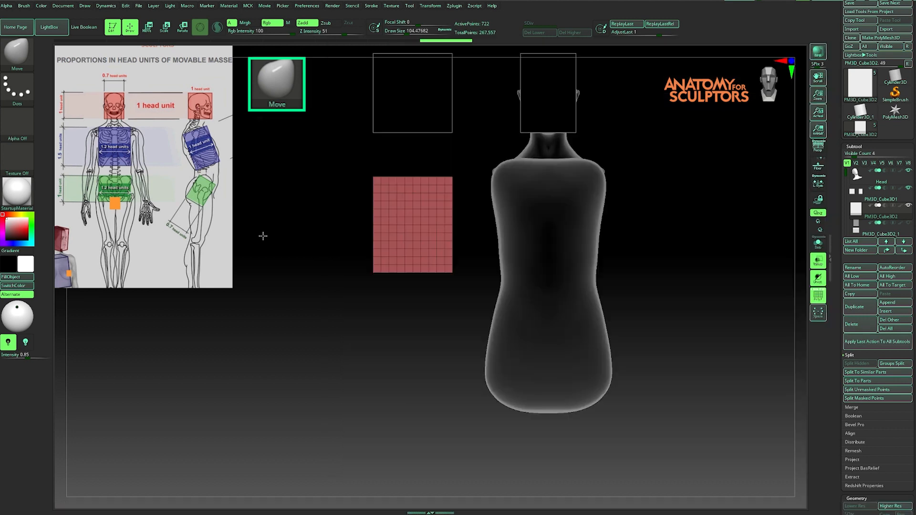
Duplicate the wide head-unit cube beneath the lengthened upper-arm block and split the copy into its own subtool as the forearm block
{"action": "key", "text": "w"}
{"action": "key", "text": "q"}
{"action": "left_click", "coordinate": [404, 104], "text": "alt"}
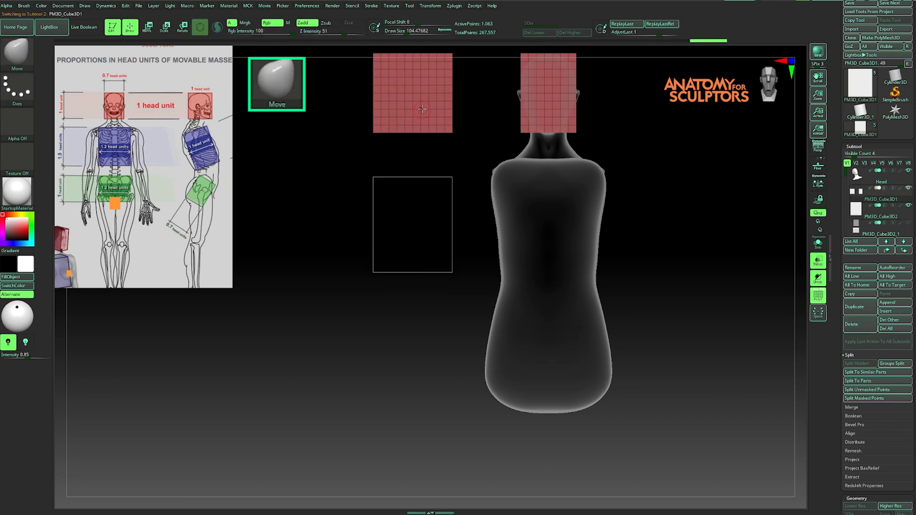
{"action": "left_click_drag", "start_coordinate": [482, 114], "coordinate": [480, 209], "text": "alt"}
{"action": "left_click_drag", "start_coordinate": [474, 122], "coordinate": [305, 279], "text": "ctrl"}
{"action": "left_click", "coordinate": [305, 278], "text": "ctrl"}
{"action": "key", "text": "w"}
{"action": "left_click", "coordinate": [398, 251]}
{"action": "left_click_drag", "start_coordinate": [411, 152], "coordinate": [411, 372], "text": "ctrl"}
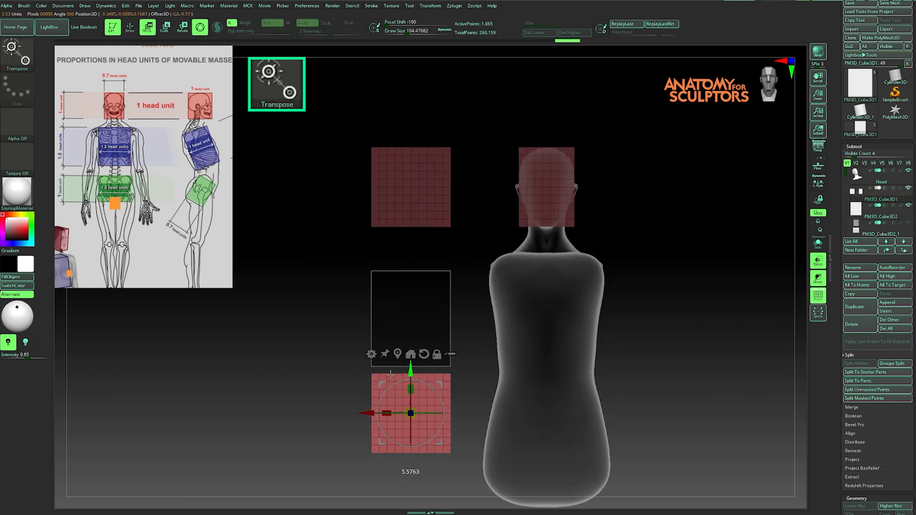
{"action": "left_click_drag", "start_coordinate": [586, 399], "coordinate": [581, 296], "text": "alt"}
{"action": "key", "text": "q"}
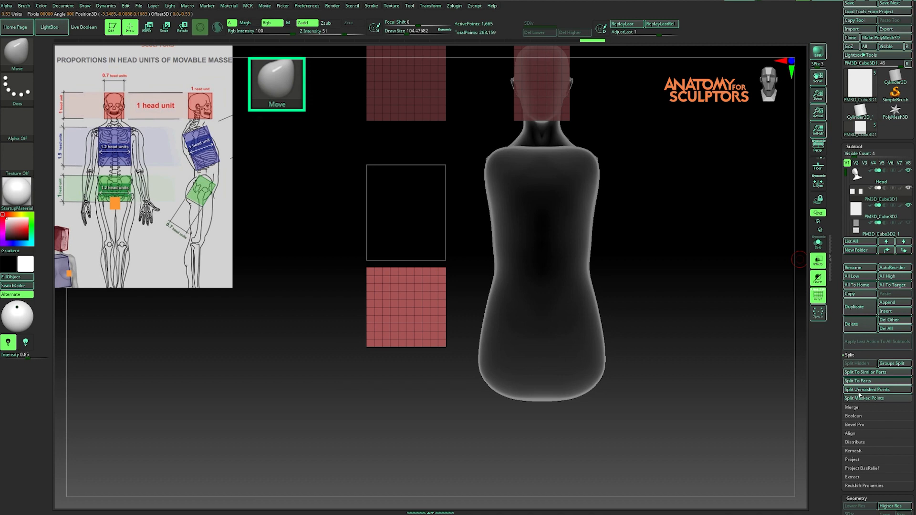
{"action": "left_click", "coordinate": [420, 299], "text": "alt"}
Duplicate the forearm block straight down as a hand block and split the copy into its own subtool
{"action": "key", "text": "w"}
{"action": "left_click_drag", "start_coordinate": [406, 307], "coordinate": [406, 388], "text": "ctrl"}
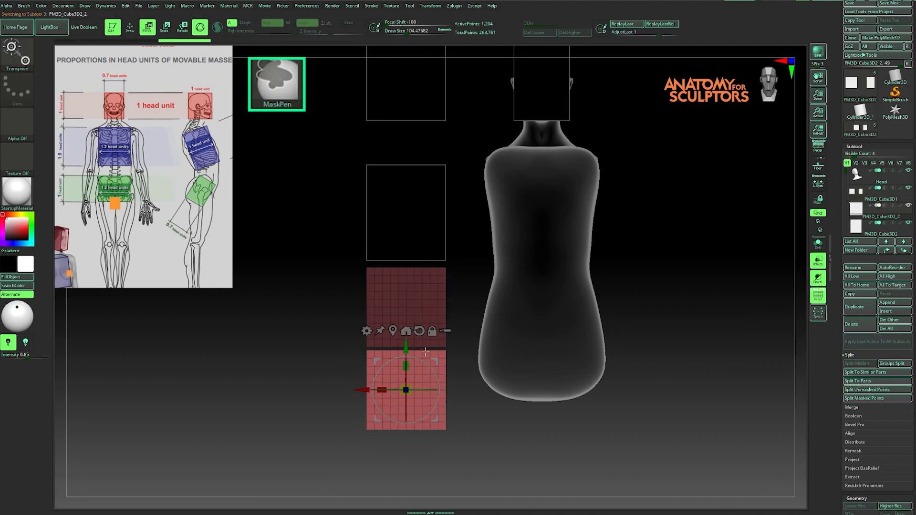
{"action": "left_click", "coordinate": [438, 372], "text": "alt"}
Cut the hand block down to eight polygon rows and close its open end with ZModeler, with double-sided display on
{"action": "left_click_drag", "start_coordinate": [476, 428], "coordinate": [520, 435], "text": "alt"}
{"action": "left_click_drag", "start_coordinate": [524, 438], "coordinate": [166, 377], "text": "ctrl+alt+shift"}
{"action": "key", "text": "space"}
{"action": "left_click_drag", "start_coordinate": [399, 387], "coordinate": [389, 366]}
{"action": "key", "text": "space"}
{"action": "left_click", "coordinate": [570, 54]}
{"action": "key", "text": "ctrl+z"}
{"action": "key", "text": "space"}
{"action": "left_click_drag", "start_coordinate": [315, 411], "coordinate": [377, 367]}
{"action": "left_click_drag", "start_coordinate": [842, 465], "coordinate": [842, 214]}
{"action": "scroll", "coordinate": [853, 416], "scroll_direction": "down", "scroll_amount": 10}
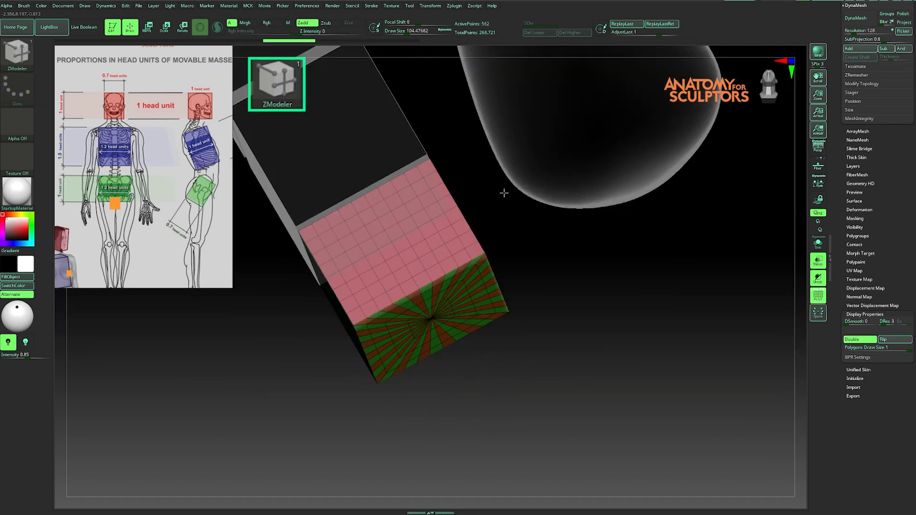
{"action": "left_click_drag", "start_coordinate": [504, 192], "coordinate": [507, 291], "text": "shift"}
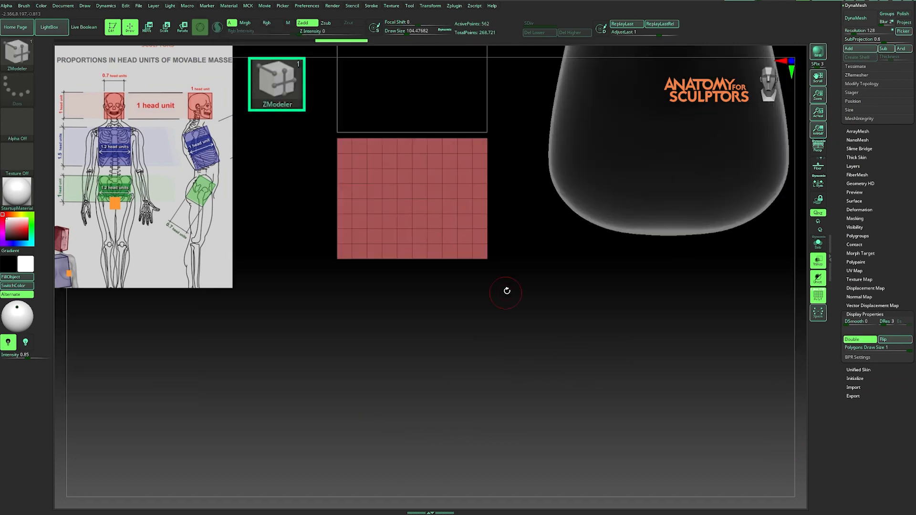
Select the upper-arm block and cut away the half of its width nearest the torso
{"action": "left_click_drag", "start_coordinate": [527, 173], "coordinate": [511, 344], "text": "alt"}
{"action": "left_click", "coordinate": [455, 282], "text": "alt"}
{"action": "left_click_drag", "start_coordinate": [511, 306], "coordinate": [517, 353]}
{"action": "left_click", "coordinate": [458, 286], "text": "alt"}
{"action": "left_click_drag", "start_coordinate": [515, 296], "coordinate": [493, 209]}
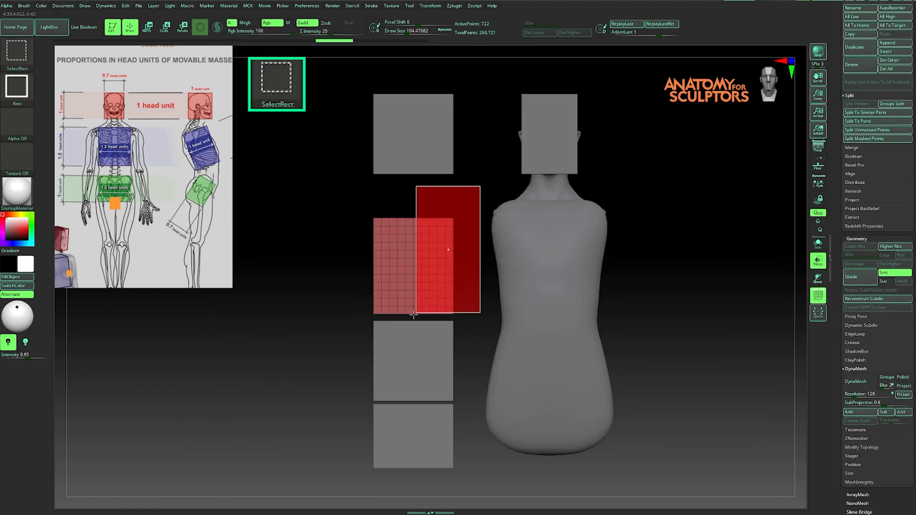
{"action": "left_click_drag", "start_coordinate": [413, 315], "coordinate": [413, 315], "text": "ctrl+alt+shift"}
Close the cut side of the upper-arm block with ZModeler and turn to its side view
{"action": "key", "text": "space"}
{"action": "left_click", "coordinate": [446, 45]}
{"action": "mouse_move", "coordinate": [487, 194]}
{"action": "left_mouse_down"}
{"action": "mouse_move", "coordinate": [464, 196]}
{"action": "mouse_move", "coordinate": [496, 203]}
{"action": "mouse_move", "coordinate": [472, 191]}
{"action": "left_mouse_up"}
{"action": "key", "text": "ctrl+z"}
{"action": "key", "text": "space"}
{"action": "left_click", "coordinate": [445, 53]}
{"action": "left_click_drag", "start_coordinate": [373, 171], "coordinate": [453, 207]}
{"action": "key", "text": "space"}
{"action": "left_click_drag", "start_coordinate": [344, 197], "coordinate": [321, 167]}
{"action": "left_click", "coordinate": [363, 116]}
{"action": "left_click_drag", "start_coordinate": [298, 131], "coordinate": [532, 227], "text": "alt"}
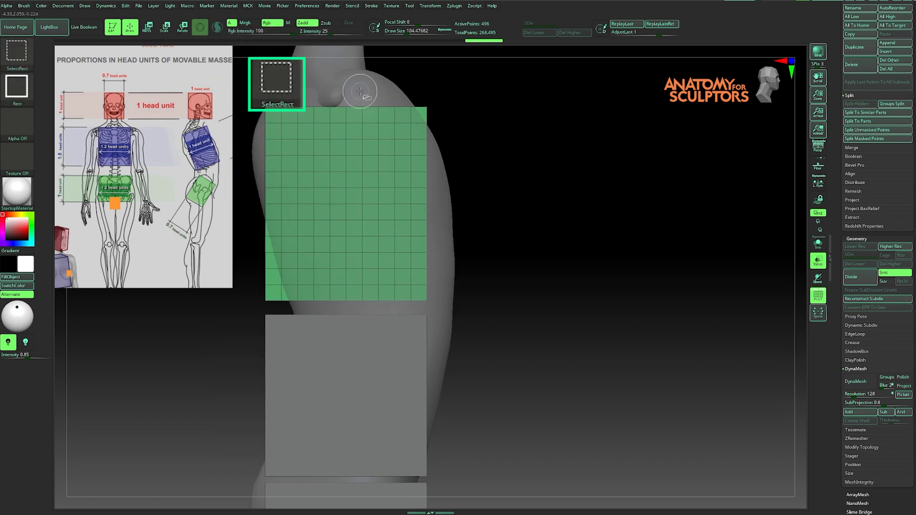
Trim the upper-arm block to four polygons wide and deep and close its open sides
{"action": "left_click_drag", "start_coordinate": [359, 88], "coordinate": [224, 326], "text": "ctrl+shift"}
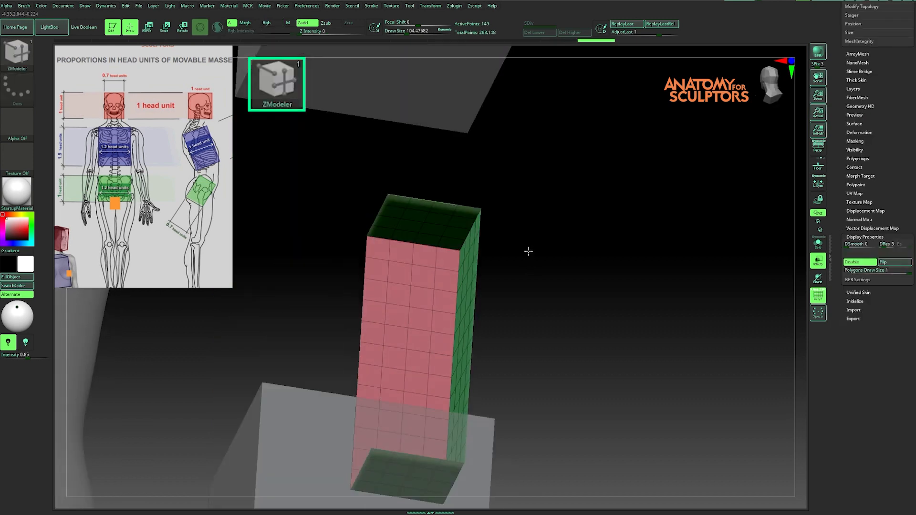
{"action": "mouse_move", "coordinate": [527, 251]}
{"action": "left_mouse_down"}
{"action": "mouse_move", "coordinate": [541, 252]}
{"action": "mouse_move", "coordinate": [532, 259]}
{"action": "mouse_move", "coordinate": [538, 272]}
{"action": "mouse_move", "coordinate": [524, 238]}
{"action": "left_mouse_up"}
{"action": "left_click_drag", "start_coordinate": [462, 192], "coordinate": [405, 223], "text": "ctrl+shift"}
{"action": "left_click_drag", "start_coordinate": [529, 248], "coordinate": [537, 272]}
{"action": "left_click_drag", "start_coordinate": [453, 442], "coordinate": [346, 353], "text": "ctrl+alt+shift"}
{"action": "left_click_drag", "start_coordinate": [579, 308], "coordinate": [589, 334]}
{"action": "left_click_drag", "start_coordinate": [435, 298], "coordinate": [298, 280]}
{"action": "left_click_drag", "start_coordinate": [548, 317], "coordinate": [615, 312]}
{"action": "left_click", "coordinate": [526, 242], "text": "ctrl+shift"}
{"action": "left_click_drag", "start_coordinate": [580, 274], "coordinate": [602, 306], "text": "ctrl+shift"}
{"action": "left_click_drag", "start_coordinate": [599, 296], "coordinate": [505, 301]}
{"action": "left_click", "coordinate": [625, 296], "text": "ctrl+shift"}
{"action": "key", "text": "ctrl+z"}
{"action": "key", "text": "ctrl+z"}
{"action": "key", "text": "ctrl+z"}
Split the duplicate of the slim upper-arm block placed below it into a separate subtool and select it
{"action": "key", "text": "space"}
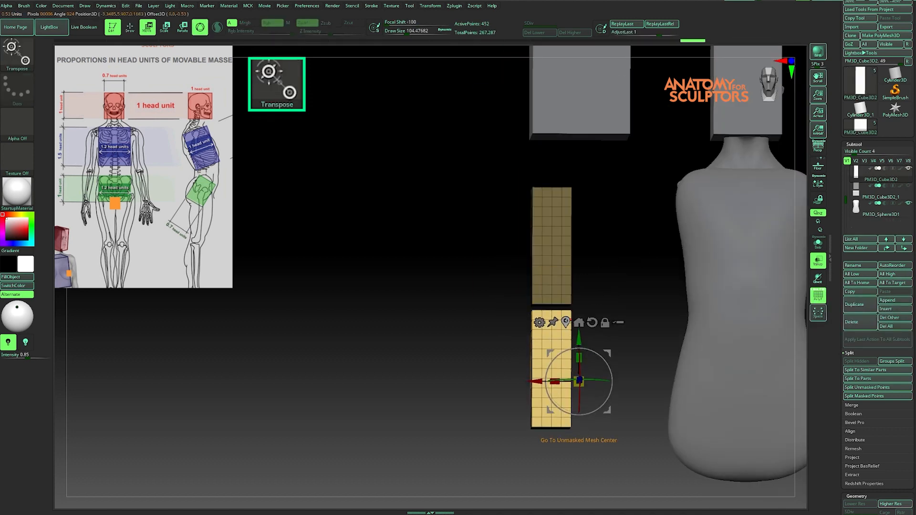
{"action": "left_click", "coordinate": [883, 388]}
{"action": "left_click", "coordinate": [556, 410], "text": "alt"}
Shorten the lower slim block to ten polygon rows by removing two rows and closing the open end
{"action": "left_click_drag", "start_coordinate": [620, 381], "coordinate": [597, 292], "text": "alt"}
{"action": "left_click_drag", "start_coordinate": [593, 137], "coordinate": [422, 177], "text": "ctrl+alt+shift"}
{"action": "left_click_drag", "start_coordinate": [619, 214], "coordinate": [620, 191]}
{"action": "key", "text": "space"}
{"action": "left_click", "coordinate": [637, 56]}
{"action": "left_click_drag", "start_coordinate": [272, 217], "coordinate": [334, 255]}
{"action": "left_click_drag", "start_coordinate": [607, 308], "coordinate": [602, 181], "text": "alt"}
{"action": "left_click_drag", "start_coordinate": [602, 182], "coordinate": [599, 279], "text": "alt"}
Duplicate the slim upper-arm block to below the forearm block and split the copy into its own subtool
{"action": "left_click", "coordinate": [521, 149], "text": "alt"}
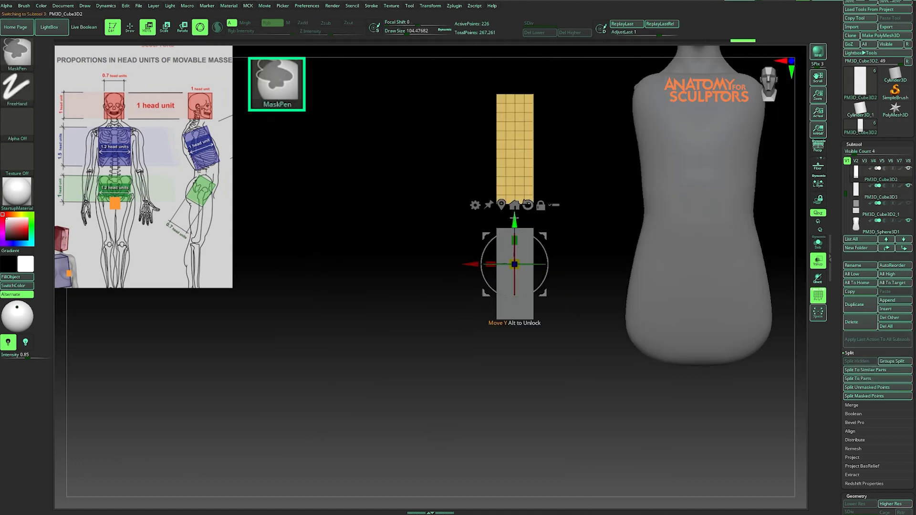
{"action": "left_click_drag", "start_coordinate": [514, 220], "coordinate": [514, 451], "text": "ctrl"}
{"action": "left_click_drag", "start_coordinate": [568, 381], "coordinate": [529, 157], "text": "alt"}
{"action": "left_click", "coordinate": [867, 387]}
{"action": "left_click", "coordinate": [525, 313], "text": "alt"}
{"action": "left_click_drag", "start_coordinate": [529, 71], "coordinate": [603, 209], "text": "alt"}
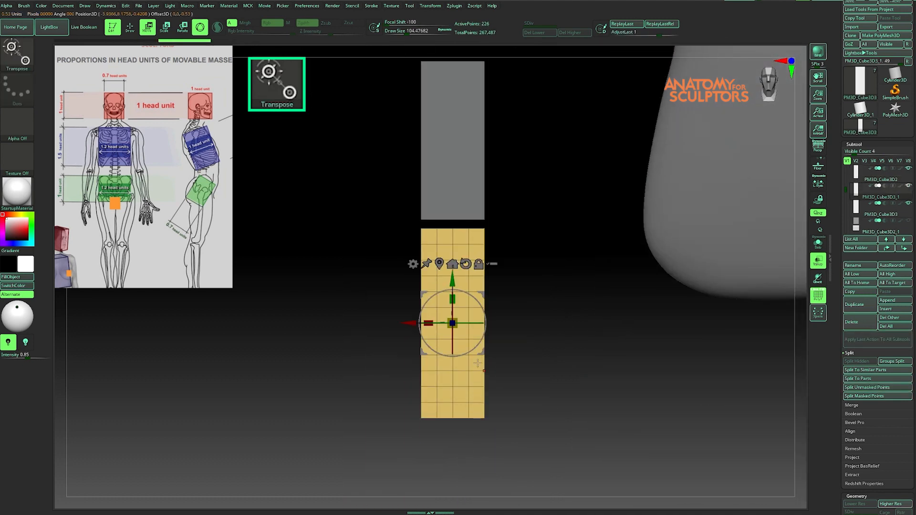
Shorten the lowest slim block to eight polygon rows for the hand and close its open end with ZModeler
{"action": "key", "text": "q"}
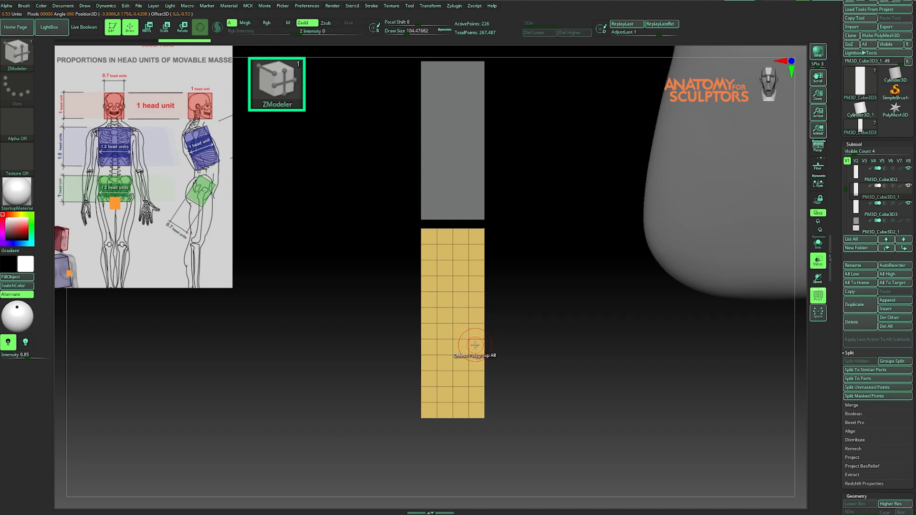
{"action": "key", "text": "w"}
{"action": "left_click_drag", "start_coordinate": [503, 378], "coordinate": [369, 432], "text": "ctrl+alt+shift"}
{"action": "left_click_drag", "start_coordinate": [501, 374], "coordinate": [368, 408], "text": "ctrl+alt+shift"}
{"action": "mouse_move", "coordinate": [501, 375]}
{"action": "left_mouse_down", "text": "ctrl+shift"}
{"action": "mouse_move", "coordinate": [520, 395]}
{"action": "mouse_move", "coordinate": [410, 377]}
{"action": "left_mouse_up", "text": "ctrl+shift"}
{"action": "key", "text": "q"}
{"action": "key", "text": "space"}
{"action": "left_click", "coordinate": [523, 53]}
{"action": "left_click", "coordinate": [559, 52]}
{"action": "mouse_move", "coordinate": [253, 401]}
{"action": "left_mouse_down"}
{"action": "mouse_move", "coordinate": [219, 350]}
{"action": "mouse_move", "coordinate": [248, 396]}
{"action": "left_mouse_up"}
Move the forearm and hand blocks up to tighten the gaps between the arm segments
{"action": "left_click_drag", "start_coordinate": [506, 310], "coordinate": [586, 310], "text": "shift"}
{"action": "mouse_move", "coordinate": [503, 365]}
{"action": "left_mouse_down", "text": "alt"}
{"action": "mouse_move", "coordinate": [503, 282]}
{"action": "mouse_move", "coordinate": [502, 354]}
{"action": "left_mouse_up", "text": "alt"}
{"action": "left_click_drag", "start_coordinate": [582, 346], "coordinate": [494, 344]}
{"action": "left_click", "coordinate": [474, 345], "text": "alt"}
{"action": "key", "text": "w"}
{"action": "left_click_drag", "start_coordinate": [473, 294], "coordinate": [474, 288]}
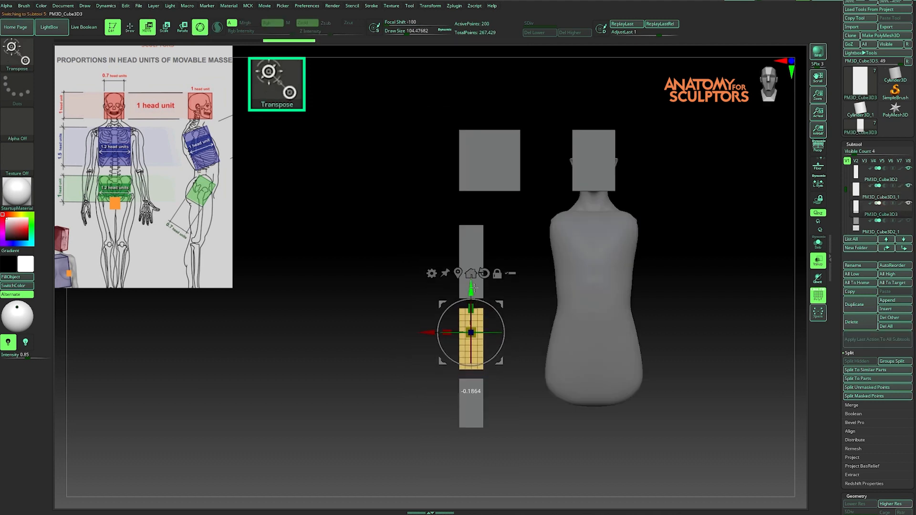
{"action": "left_click", "coordinate": [474, 411], "text": "alt"}
{"action": "left_click_drag", "start_coordinate": [471, 373], "coordinate": [471, 360]}
{"action": "key", "text": "q"}
Mask the upper half of the upper-arm block and split it into two separate subtools
{"action": "left_click_drag", "start_coordinate": [507, 291], "coordinate": [504, 453], "text": "alt"}
{"action": "left_click", "coordinate": [479, 307], "text": "alt"}
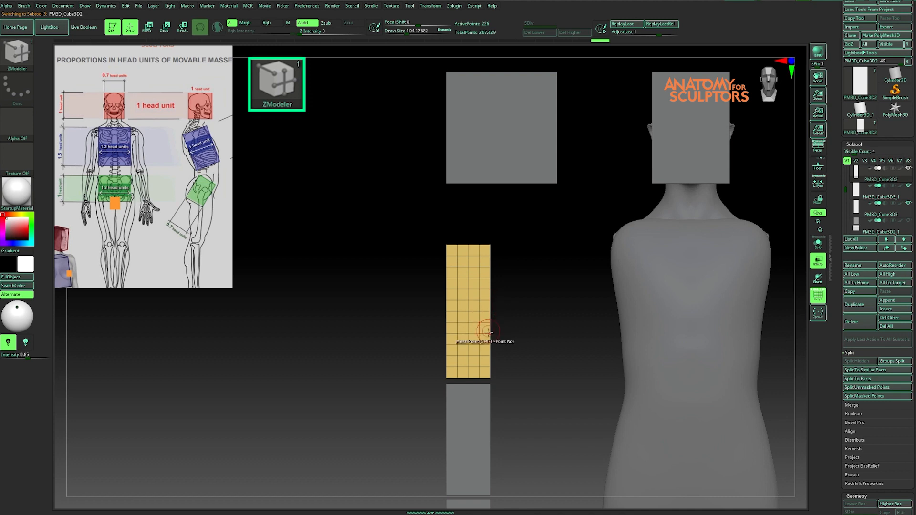
{"action": "left_click", "coordinate": [487, 315], "text": "ctrl+shift"}
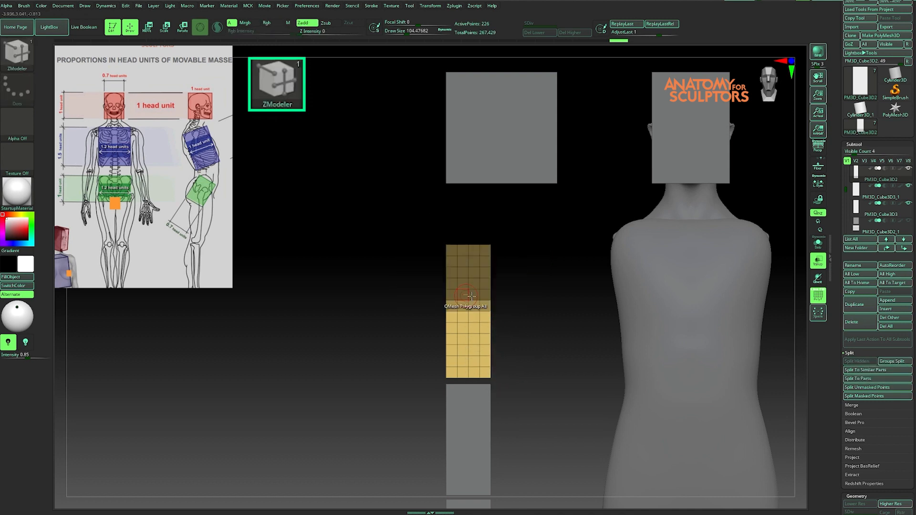
{"action": "left_click", "coordinate": [857, 387]}
{"action": "left_click", "coordinate": [876, 390]}
{"action": "left_click_drag", "start_coordinate": [541, 312], "coordinate": [562, 301]}
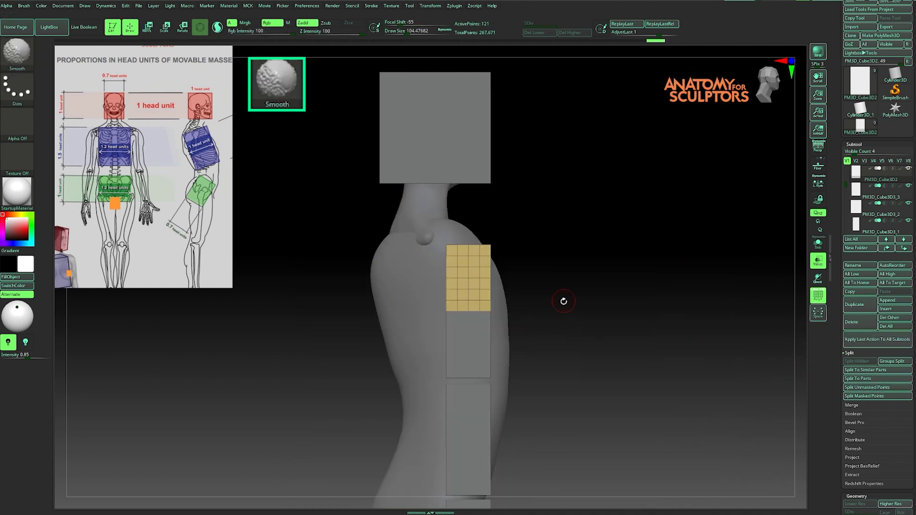
Scale the lower upper-arm block narrower than the segments above and below it
{"action": "left_click", "coordinate": [329, 248], "text": "alt"}
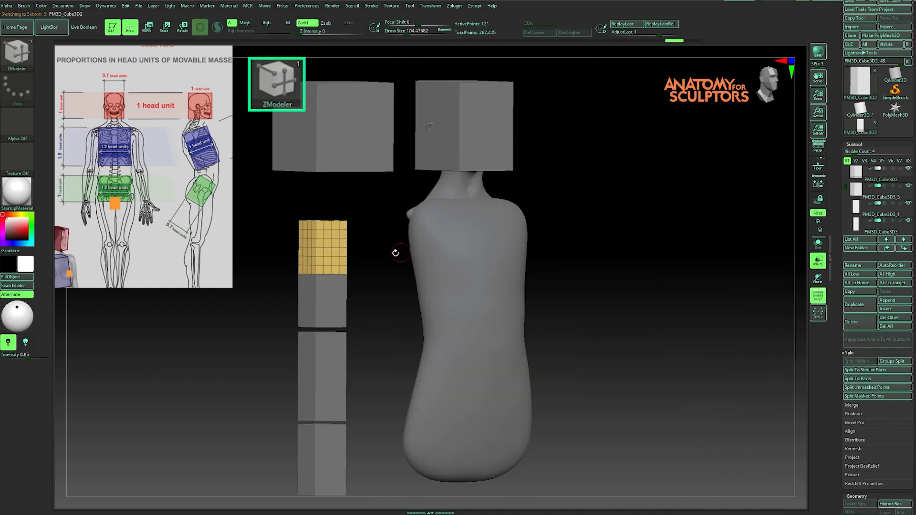
{"action": "left_click_drag", "start_coordinate": [395, 253], "coordinate": [405, 276], "text": "alt"}
{"action": "key", "text": "w"}
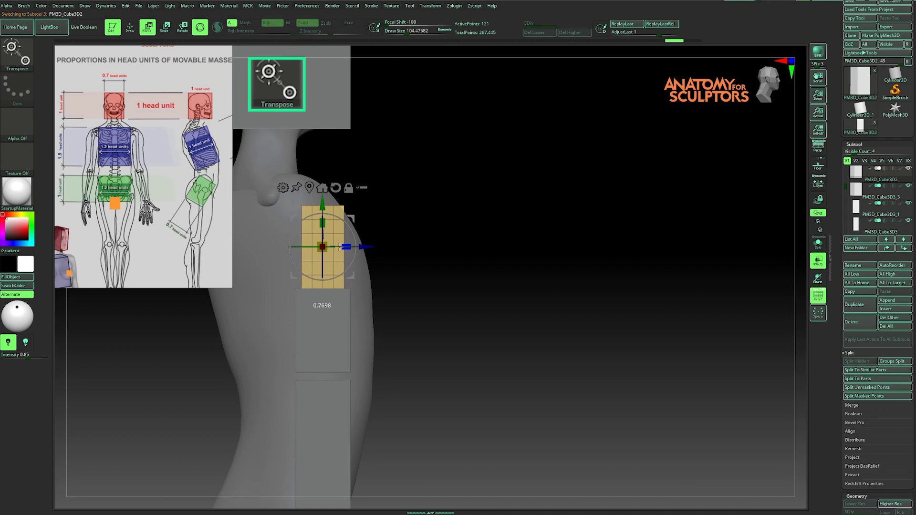
{"action": "left_click_drag", "start_coordinate": [462, 283], "coordinate": [393, 305], "text": "shift"}
{"action": "left_click", "coordinate": [341, 323], "text": "alt"}
{"action": "key", "text": "w"}
{"action": "left_click", "coordinate": [461, 342]}
{"action": "left_click_drag", "start_coordinate": [512, 305], "coordinate": [521, 338], "text": "alt"}
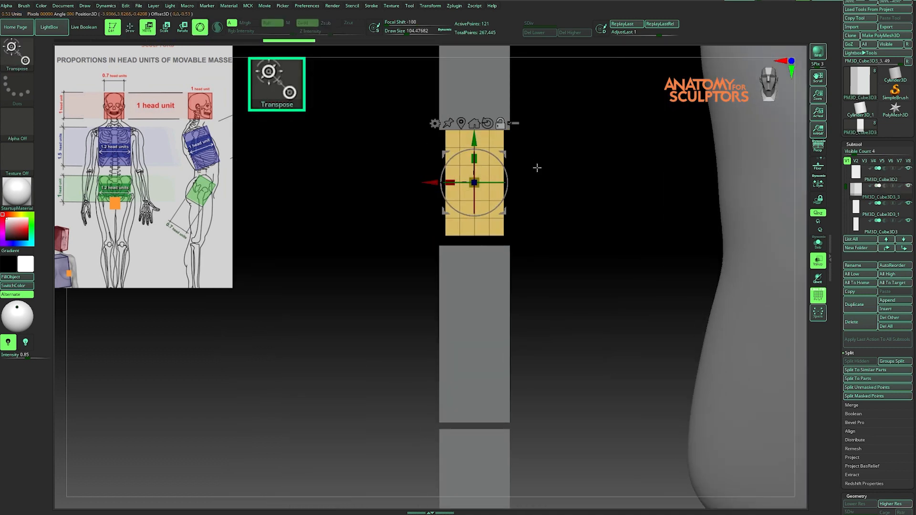
Bring the arm block-out reference sheet into view and give the two upper-arm blocks separate polygroups
{"action": "middle_click_drag", "start_coordinate": [147, 141], "coordinate": [143, 151]}
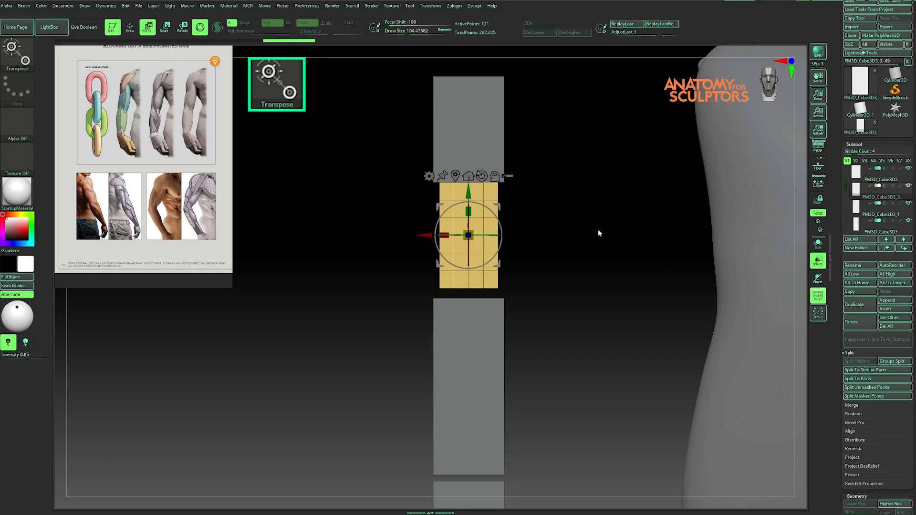
{"action": "key", "text": "q"}
{"action": "left_click", "coordinate": [484, 160], "text": "alt"}
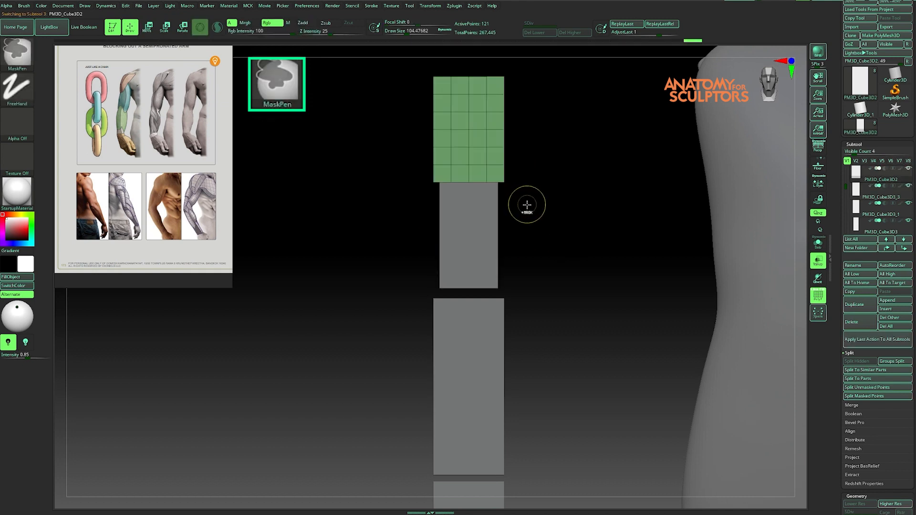
{"action": "left_click", "coordinate": [491, 242], "text": "alt"}
{"action": "key", "text": "ctrl+w"}
Move the forearm block up against the upper arm and assign it its own polygroup
{"action": "left_click", "coordinate": [493, 334], "text": "alt"}
{"action": "left_click_drag", "start_coordinate": [540, 354], "coordinate": [543, 308], "text": "alt"}
{"action": "key", "text": "w"}
{"action": "left_click_drag", "start_coordinate": [476, 283], "coordinate": [476, 270]}
{"action": "mouse_move", "coordinate": [549, 268]}
{"action": "left_mouse_down"}
{"action": "mouse_move", "coordinate": [620, 274]}
{"action": "mouse_move", "coordinate": [554, 293]}
{"action": "left_mouse_up"}
{"action": "key", "text": "q"}
{"action": "left_click_drag", "start_coordinate": [532, 413], "coordinate": [527, 323], "text": "alt"}
{"action": "left_click", "coordinate": [486, 361], "text": "alt"}
{"action": "left_click", "coordinate": [491, 273], "text": "alt"}
{"action": "key", "text": "ctrl+w"}
Narrow the hand block and move it up against the lower end of the forearm
{"action": "left_click", "coordinate": [501, 363], "text": "alt"}
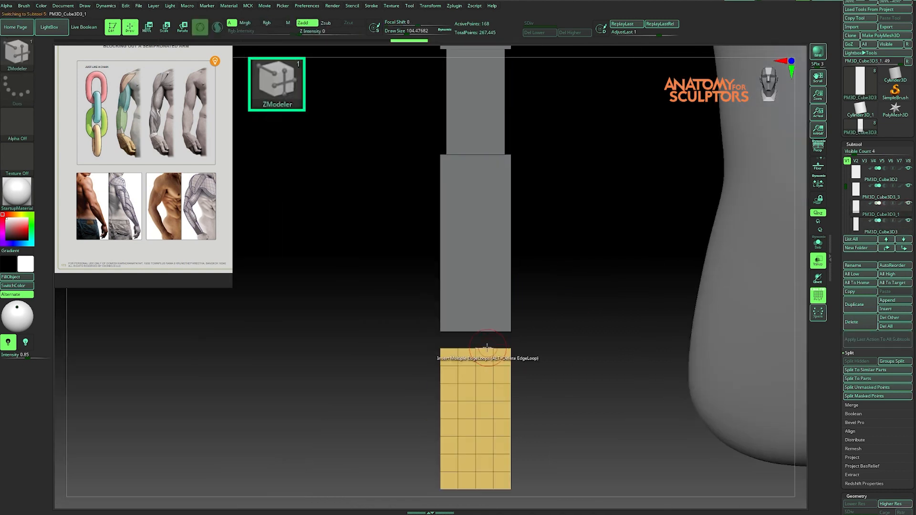
{"action": "key", "text": "w"}
{"action": "left_click_drag", "start_coordinate": [474, 404], "coordinate": [472, 385]}
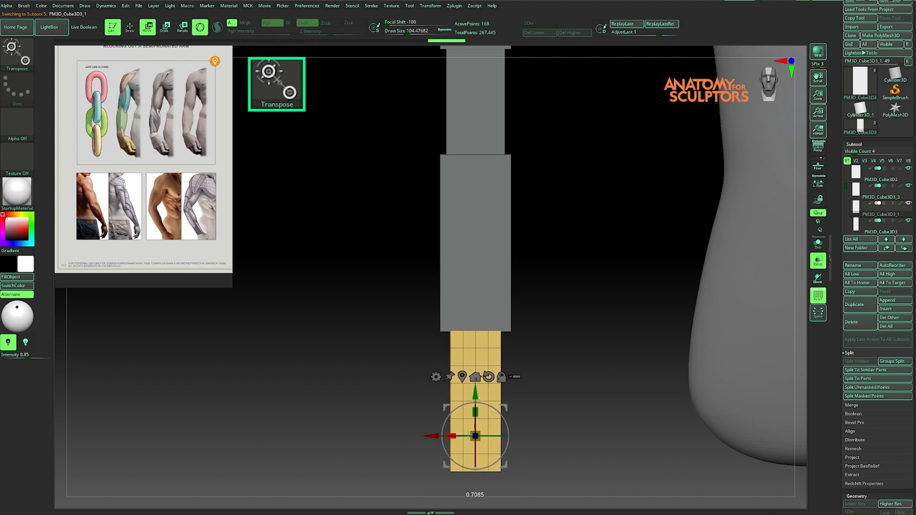
Merge the four arm blocks into one subtool with Merge Down and hide the polyframe
{"action": "left_click_drag", "start_coordinate": [557, 353], "coordinate": [451, 313], "text": "alt"}
{"action": "left_click", "coordinate": [418, 236], "text": "alt"}
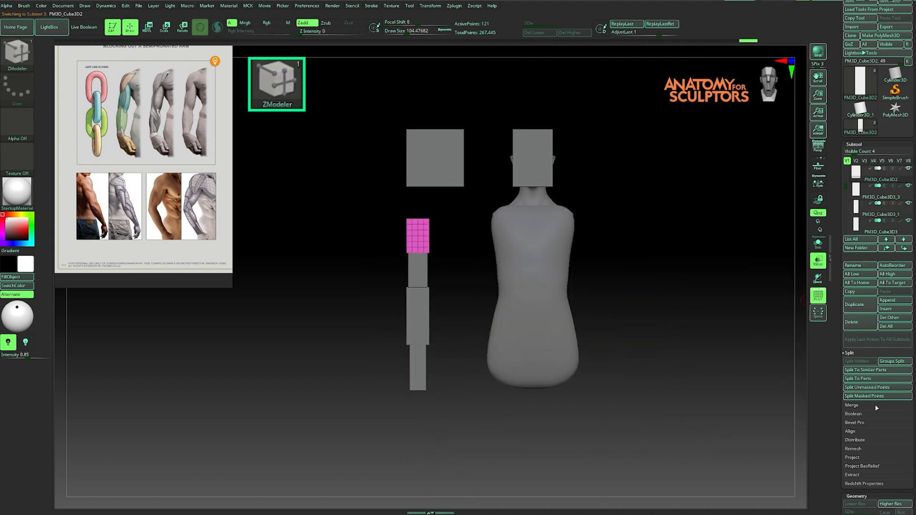
{"action": "left_click", "coordinate": [851, 405]}
{"action": "left_click", "coordinate": [857, 370]}
{"action": "left_click", "coordinate": [813, 376]}
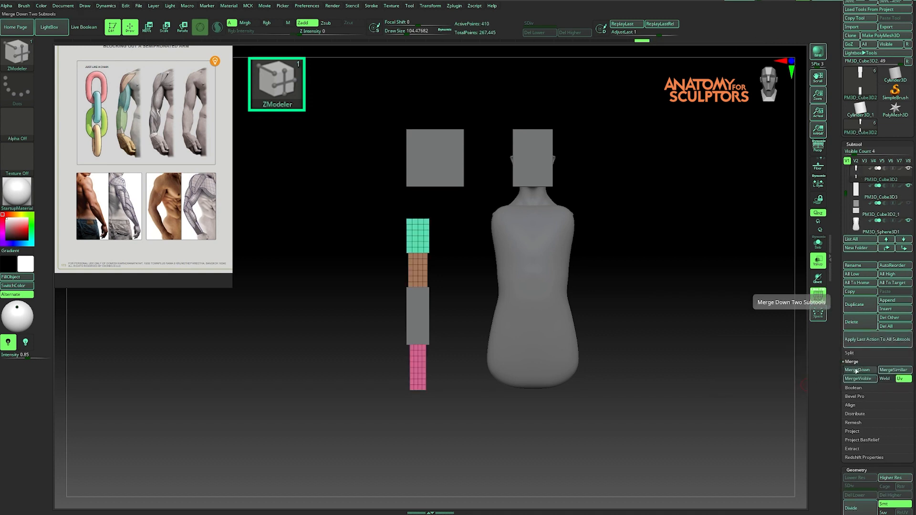
{"action": "mouse_move", "coordinate": [470, 306]}
{"action": "left_mouse_down"}
{"action": "mouse_move", "coordinate": [487, 303]}
{"action": "mouse_move", "coordinate": [464, 296]}
{"action": "left_mouse_up"}
{"action": "key", "text": "shift+f"}
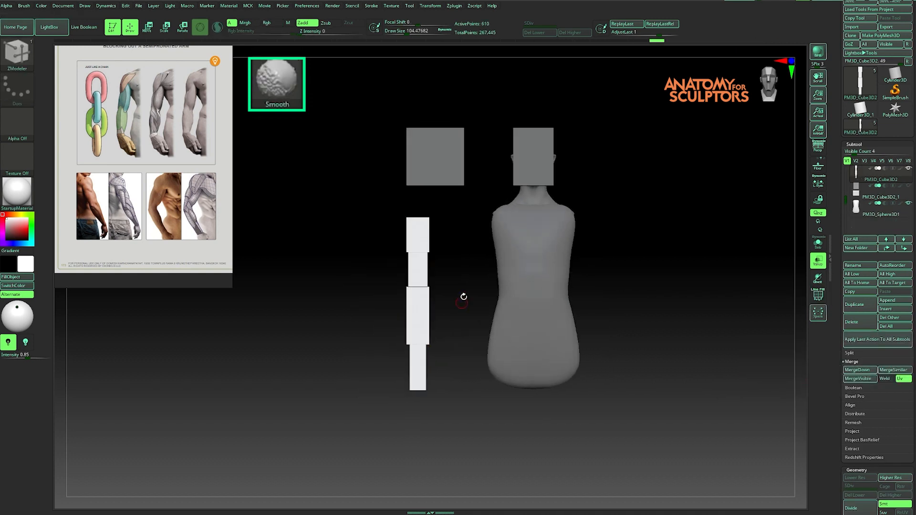
Move the merged arm to the torso's shoulder and rotate it so that it slants outward
{"action": "key", "text": "w"}
{"action": "left_click_drag", "start_coordinate": [445, 209], "coordinate": [517, 194]}
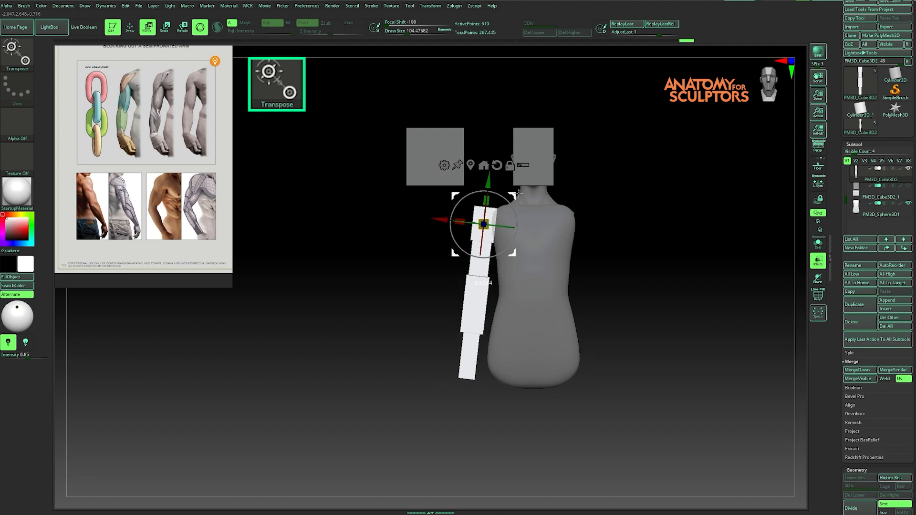
{"action": "mouse_move", "coordinate": [616, 253]}
{"action": "left_mouse_down"}
{"action": "mouse_move", "coordinate": [625, 302]}
{"action": "mouse_move", "coordinate": [625, 245]}
{"action": "left_mouse_up"}
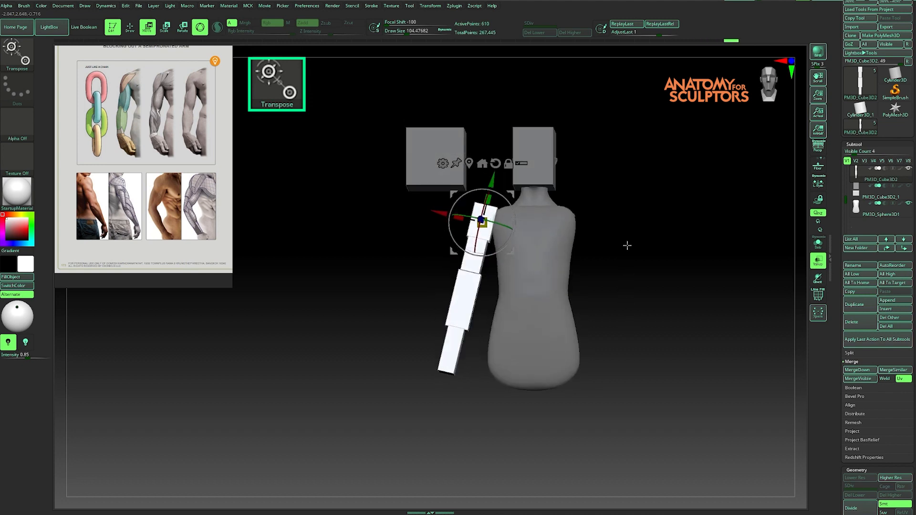
Bring the shoulder connection drawings into the reference view and hide the head-unit cubes subtool
{"action": "scroll", "coordinate": [190, 197], "scroll_direction": "down", "scroll_amount": 5}
{"action": "scroll", "coordinate": [124, 212], "scroll_direction": "up", "scroll_amount": 8}
{"action": "scroll", "coordinate": [191, 199], "scroll_direction": "down", "scroll_amount": 4}
{"action": "middle_click_drag", "start_coordinate": [158, 198], "coordinate": [162, 199]}
{"action": "left_click_drag", "start_coordinate": [612, 215], "coordinate": [617, 281]}
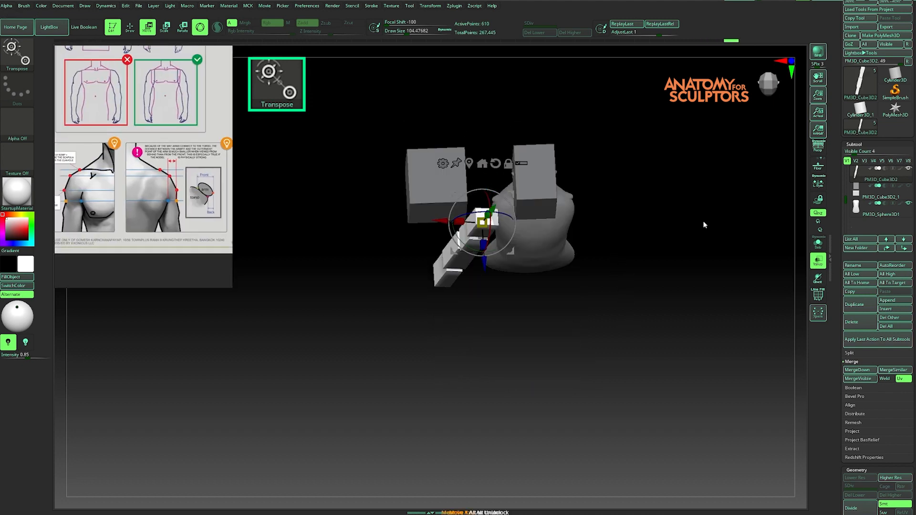
{"action": "left_click_drag", "start_coordinate": [844, 198], "coordinate": [845, 222]}
{"action": "left_click", "coordinate": [908, 212]}
Turn the arm about its length as seen from above and seat its top against the shoulder
{"action": "left_click_drag", "start_coordinate": [601, 190], "coordinate": [604, 257], "text": "shift"}
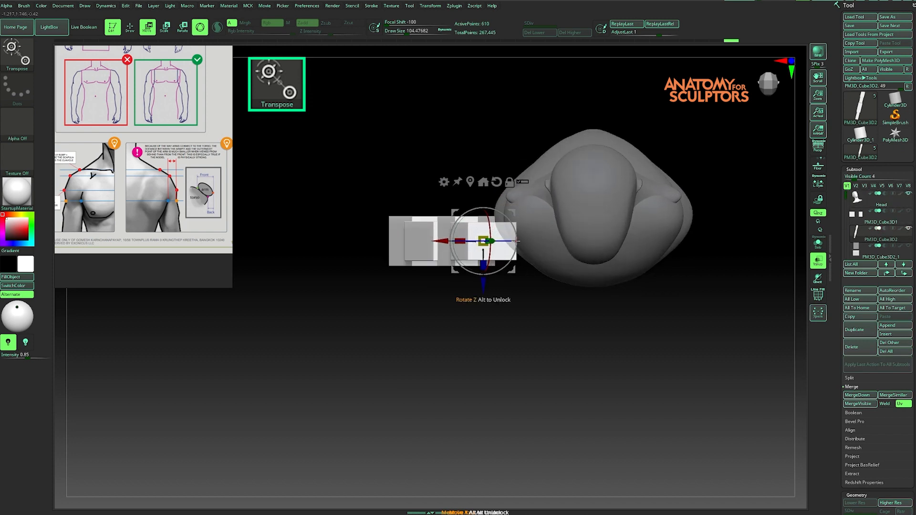
{"action": "left_click_drag", "start_coordinate": [517, 240], "coordinate": [520, 227]}
{"action": "left_click_drag", "start_coordinate": [550, 307], "coordinate": [726, 177]}
{"action": "left_click_drag", "start_coordinate": [531, 229], "coordinate": [605, 206]}
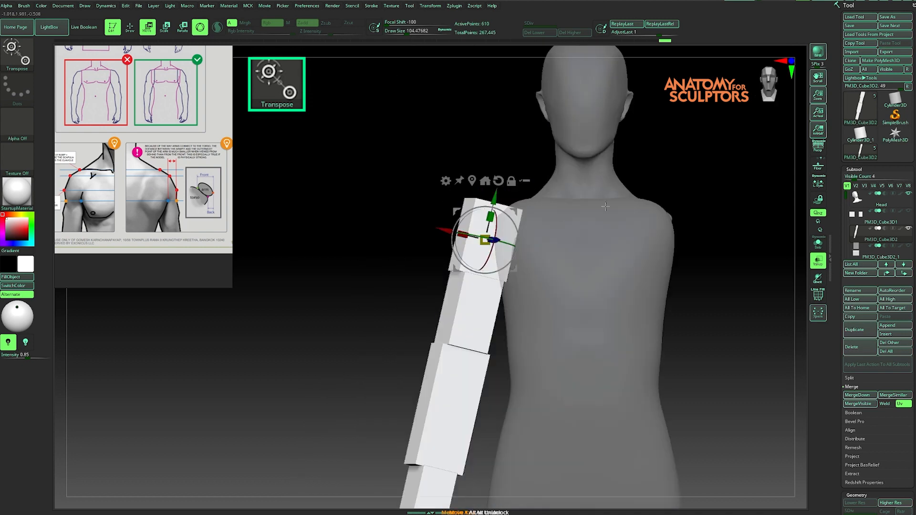
{"action": "mouse_move", "coordinate": [684, 191]}
{"action": "left_mouse_down", "text": "shift"}
{"action": "mouse_move", "coordinate": [711, 203]}
{"action": "mouse_move", "coordinate": [590, 217]}
{"action": "mouse_move", "coordinate": [609, 241]}
{"action": "left_mouse_up", "text": "shift"}
{"action": "key", "text": "q"}
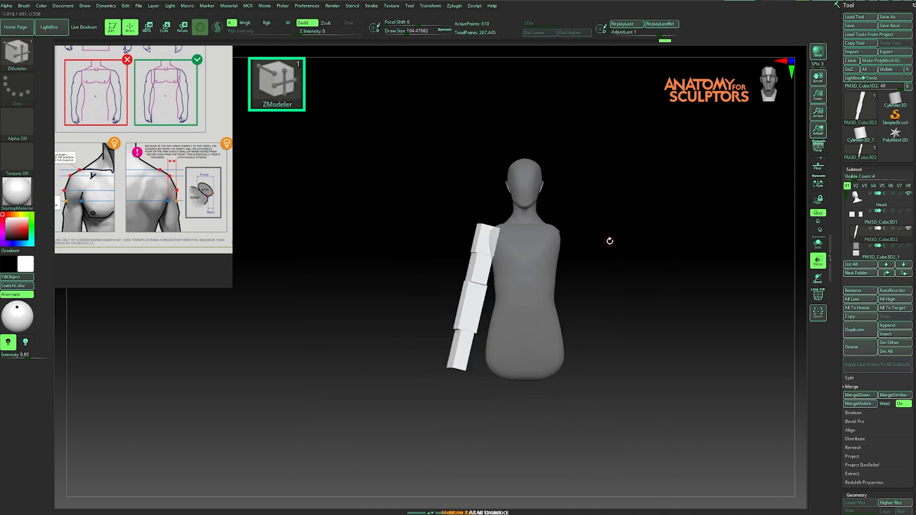
Look through the reference boards for the body proportion figures and the arm sheets
{"action": "scroll", "coordinate": [174, 174], "scroll_direction": "down", "scroll_amount": 3}
{"action": "scroll", "coordinate": [174, 176], "scroll_direction": "down", "scroll_amount": 3}
{"action": "middle_click_drag", "start_coordinate": [174, 175], "coordinate": [167, 200]}
{"action": "right_click_drag", "start_coordinate": [145, 97], "coordinate": [144, 341]}
{"action": "scroll", "coordinate": [133, 156], "scroll_direction": "up", "scroll_amount": 2}
{"action": "middle_click_drag", "start_coordinate": [133, 156], "coordinate": [186, 191]}
{"action": "scroll", "coordinate": [186, 192], "scroll_direction": "down", "scroll_amount": 3}
{"action": "middle_click_drag", "start_coordinate": [83, 100], "coordinate": [159, 176]}
{"action": "scroll", "coordinate": [194, 204], "scroll_direction": "up", "scroll_amount": 6}
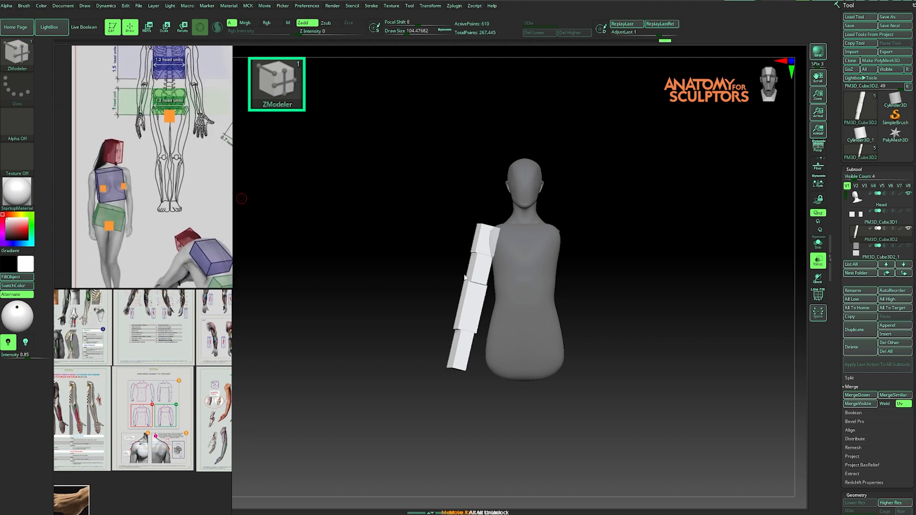
Display the arm's polyframe and compare its segments with the references and the torso
{"action": "key", "text": "alt+Tab"}
{"action": "key", "text": "alt+Tab"}
{"action": "key", "text": "shift+f"}
{"action": "right_click_drag", "start_coordinate": [624, 255], "coordinate": [634, 293], "text": "ctrl"}
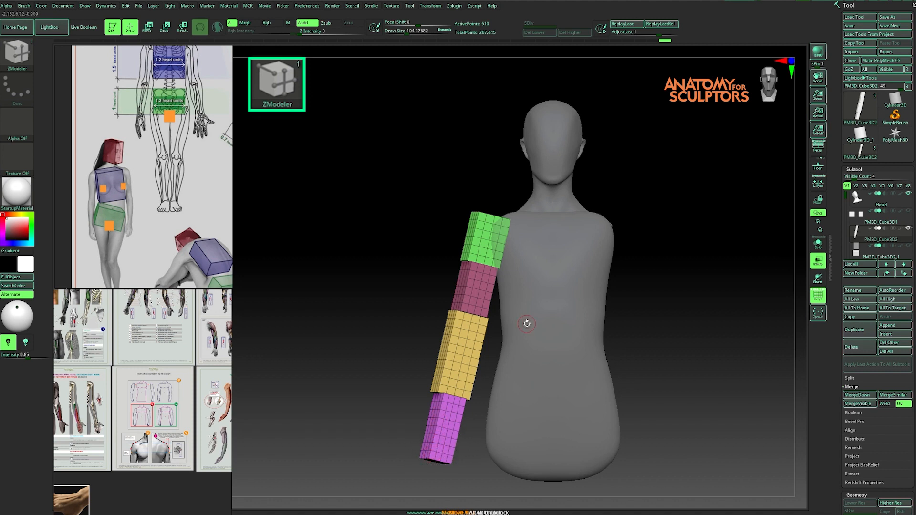
{"action": "key", "text": "alt+Tab"}
{"action": "key", "text": "alt+Tab"}
{"action": "left_click_drag", "start_coordinate": [657, 276], "coordinate": [637, 349], "text": "alt"}
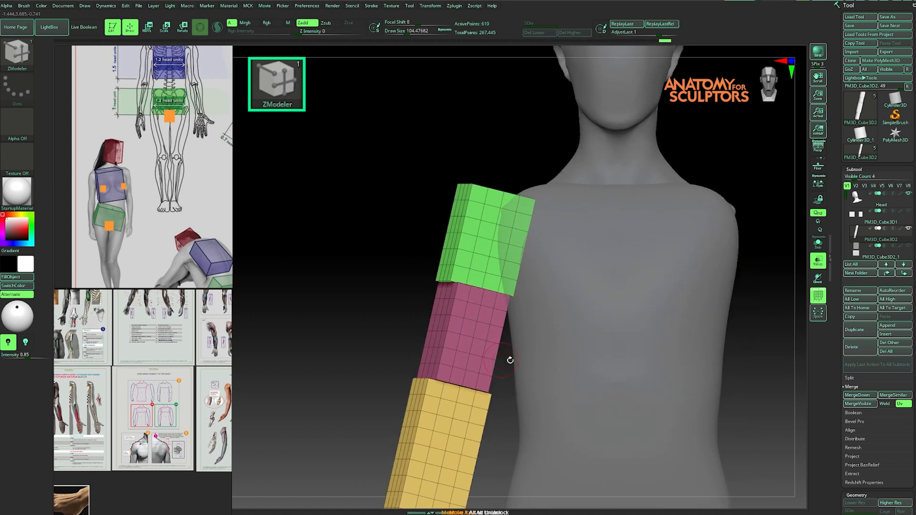
{"action": "left_click", "coordinate": [288, 280], "text": "alt"}
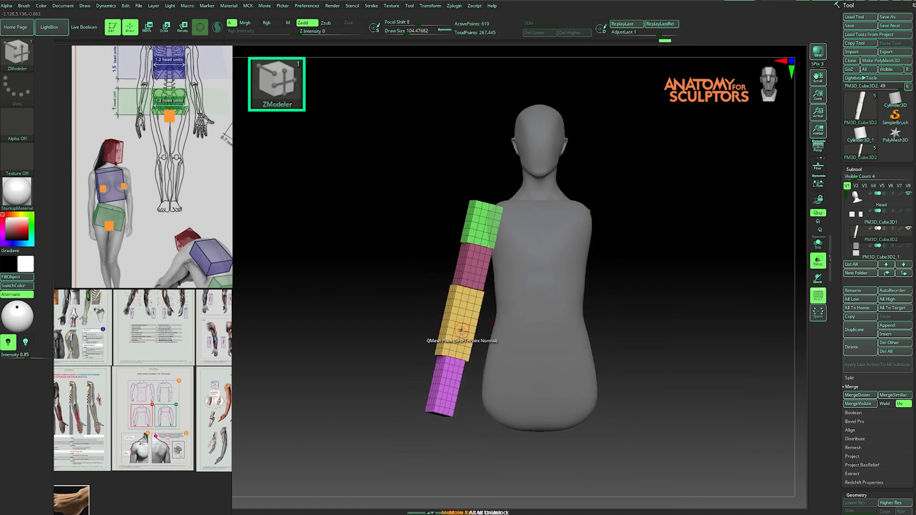
Isolate the uppermost arm block by hiding the other arm polygroups
{"action": "left_click", "coordinate": [461, 329], "text": "ctrl+shift"}
{"action": "left_click", "coordinate": [461, 334], "text": "ctrl+shift"}
{"action": "left_click", "coordinate": [453, 371], "text": "ctrl+shift"}
{"action": "left_click_drag", "start_coordinate": [467, 379], "coordinate": [412, 446], "text": "ctrl+alt+shift"}
{"action": "left_click_drag", "start_coordinate": [414, 441], "coordinate": [470, 384]}
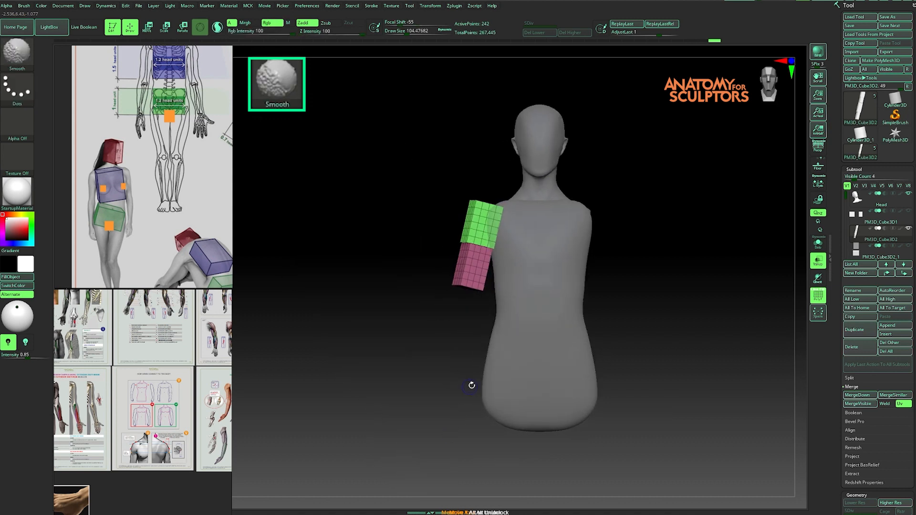
{"action": "left_click_drag", "start_coordinate": [665, 343], "coordinate": [618, 331], "text": "alt"}
Split the hidden lower arm segments from the uppermost arm block into their own subtool
{"action": "key", "text": "b"}
{"action": "key", "text": "z"}
{"action": "key", "text": "m"}
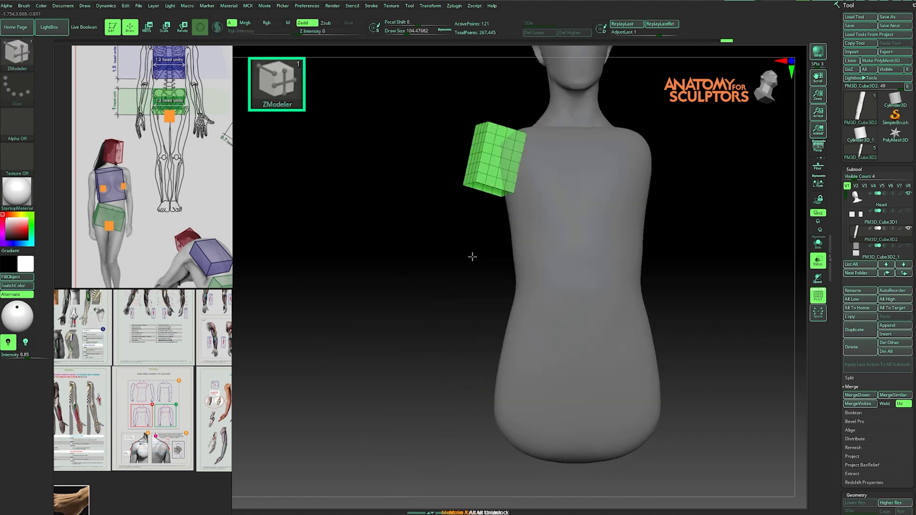
{"action": "mouse_move", "coordinate": [477, 251]}
{"action": "left_mouse_down", "text": "alt"}
{"action": "mouse_move", "coordinate": [483, 249]}
{"action": "mouse_move", "coordinate": [420, 219]}
{"action": "left_mouse_up", "text": "alt"}
{"action": "key", "text": "w"}
{"action": "key", "text": "q"}
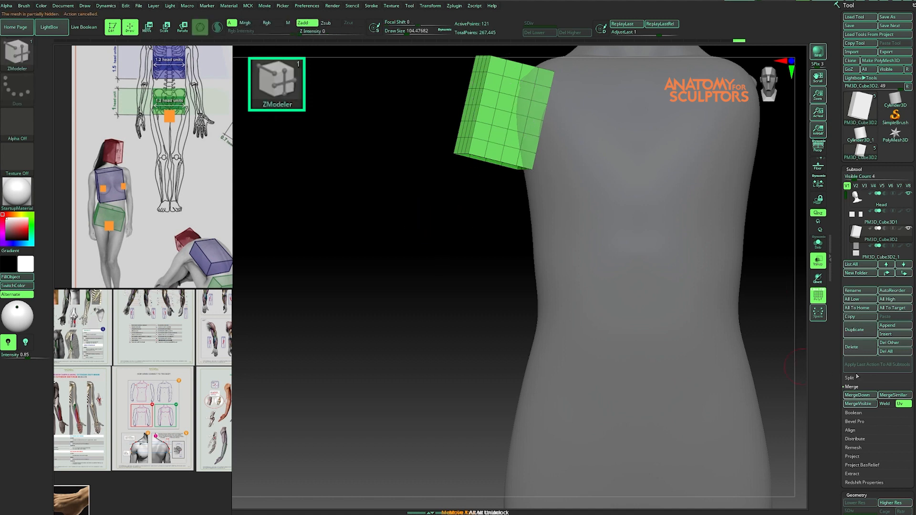
{"action": "left_click", "coordinate": [848, 377]}
{"action": "left_click", "coordinate": [856, 386]}
Move the lower arm segments down and split the second upper-arm block from the forearm and hand
{"action": "left_click", "coordinate": [506, 246], "text": "alt"}
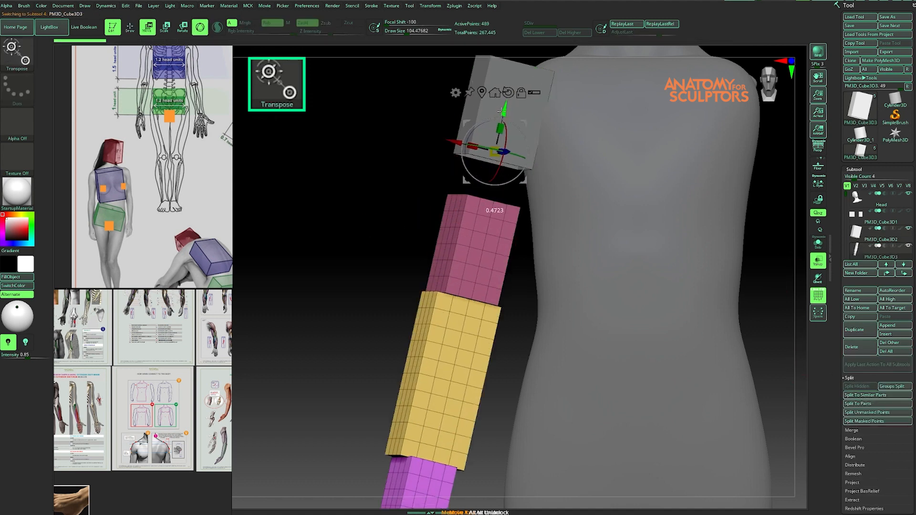
{"action": "left_click", "coordinate": [474, 245], "text": "ctrl+shift"}
{"action": "left_click_drag", "start_coordinate": [334, 267], "coordinate": [377, 322], "text": "alt"}
{"action": "left_click", "coordinate": [856, 386]}
Lengthen the uppermost arm block by duplicating it within its subtool along the arm
{"action": "mouse_move", "coordinate": [425, 194]}
{"action": "left_mouse_down", "text": "alt"}
{"action": "mouse_move", "coordinate": [319, 270]}
{"action": "mouse_move", "coordinate": [438, 193]}
{"action": "left_mouse_up", "text": "alt"}
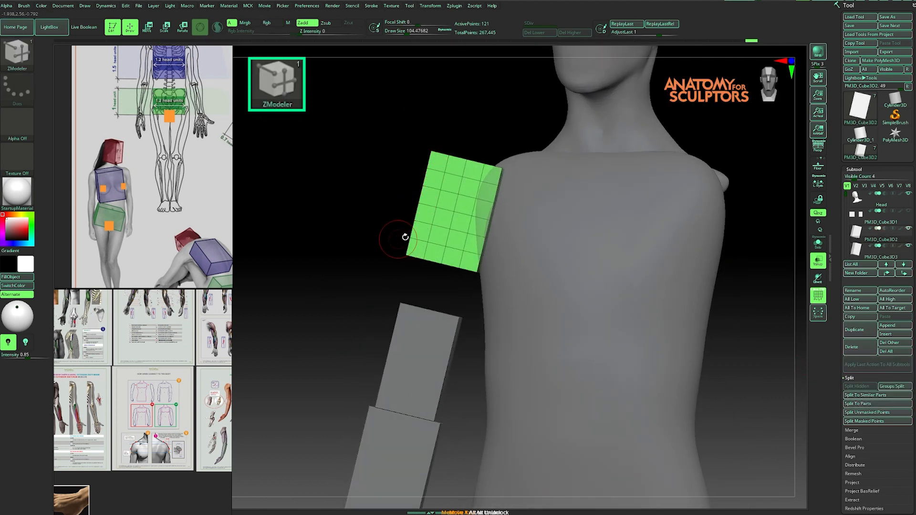
{"action": "key", "text": "ctrl+z"}
{"action": "left_click_drag", "start_coordinate": [328, 247], "coordinate": [412, 245], "text": "alt"}
{"action": "left_click", "coordinate": [422, 248], "text": "alt"}
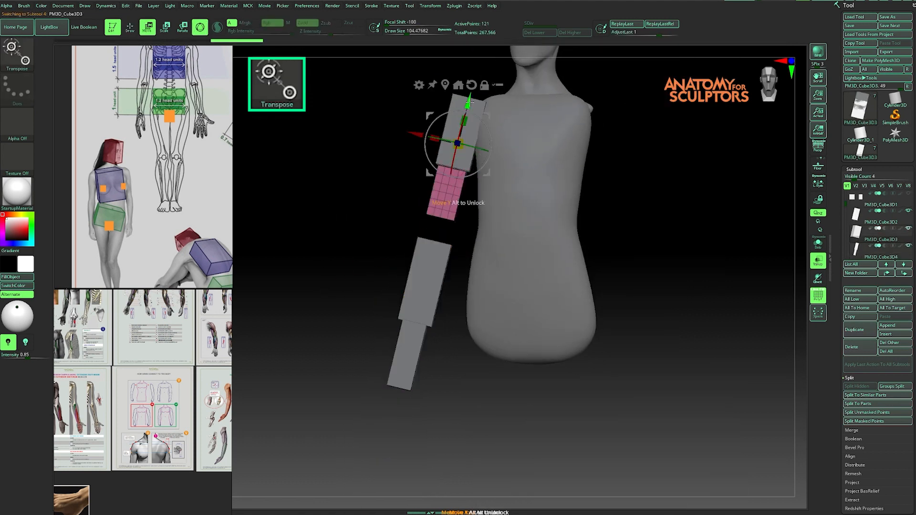
Lengthen the second upper-arm block with an offset duplicate and align it below the uppermost block
{"action": "left_click_drag", "start_coordinate": [469, 102], "coordinate": [465, 119]}
{"action": "left_click_drag", "start_coordinate": [369, 191], "coordinate": [377, 267], "text": "alt"}
{"action": "left_click_drag", "start_coordinate": [471, 112], "coordinate": [487, 61], "text": "ctrl"}
{"action": "left_click_drag", "start_coordinate": [489, 290], "coordinate": [411, 266], "text": "alt"}
{"action": "left_click_drag", "start_coordinate": [656, 175], "coordinate": [653, 251], "text": "ctrl"}
{"action": "left_click_drag", "start_coordinate": [468, 106], "coordinate": [467, 108]}
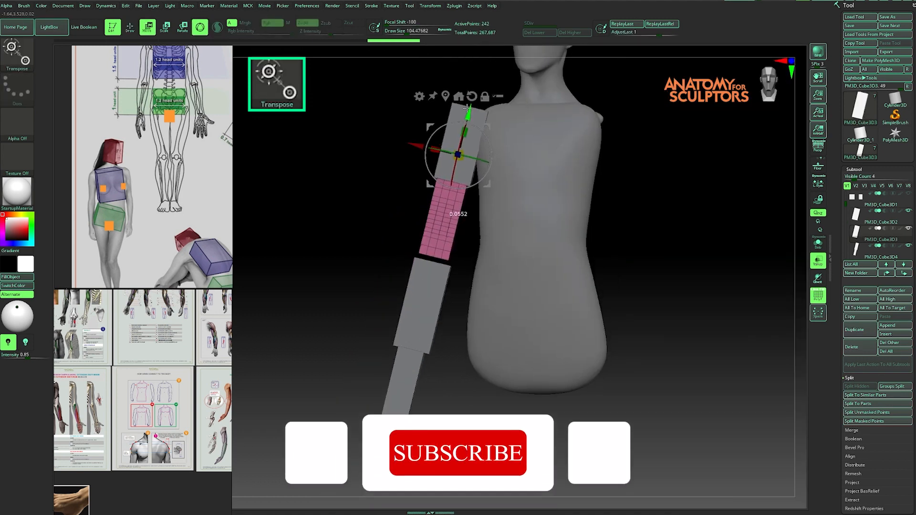
Move the forearm and hand segments along the arm axis to meet the lengthened upper arm
{"action": "left_click", "coordinate": [438, 289], "text": "alt"}
{"action": "left_click_drag", "start_coordinate": [468, 135], "coordinate": [468, 136]}
{"action": "left_click_drag", "start_coordinate": [682, 296], "coordinate": [639, 229], "text": "alt"}
{"action": "mouse_move", "coordinate": [668, 221]}
{"action": "left_mouse_down"}
{"action": "mouse_move", "coordinate": [607, 218]}
{"action": "mouse_move", "coordinate": [661, 221]}
{"action": "left_mouse_up"}
{"action": "left_click_drag", "start_coordinate": [562, 239], "coordinate": [590, 257], "text": "alt"}
Bend the forearm and hand forward at the elbow and angle them outward for the carrying angle
{"action": "left_click_drag", "start_coordinate": [591, 209], "coordinate": [621, 219]}
{"action": "left_click_drag", "start_coordinate": [562, 215], "coordinate": [554, 213]}
{"action": "left_click_drag", "start_coordinate": [513, 183], "coordinate": [488, 236]}
{"action": "left_click_drag", "start_coordinate": [517, 238], "coordinate": [487, 241]}
{"action": "left_click", "coordinate": [387, 153]}
{"action": "left_click_drag", "start_coordinate": [429, 318], "coordinate": [431, 306]}
{"action": "left_click_drag", "start_coordinate": [433, 306], "coordinate": [444, 306]}
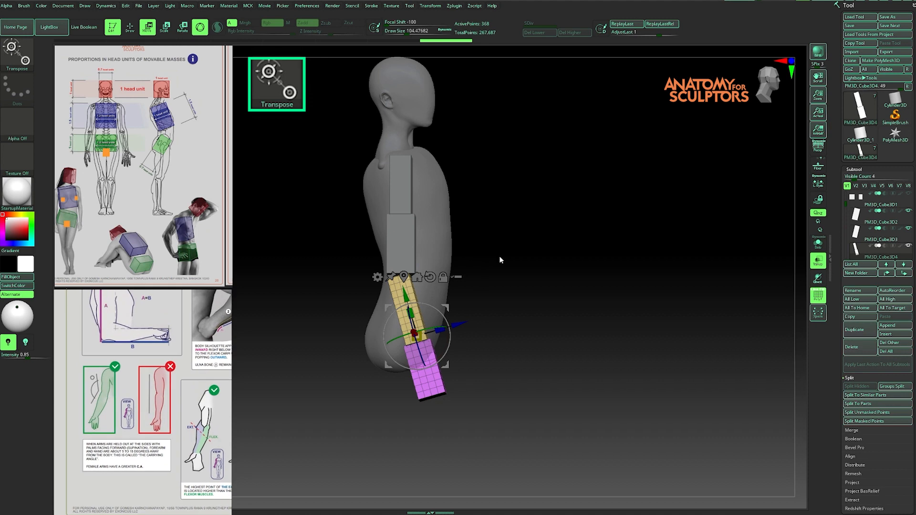
{"action": "left_click_drag", "start_coordinate": [499, 260], "coordinate": [576, 281]}
{"action": "mouse_move", "coordinate": [383, 319]}
{"action": "left_mouse_down"}
{"action": "mouse_move", "coordinate": [388, 329]}
{"action": "mouse_move", "coordinate": [378, 313]}
{"action": "left_mouse_up"}
Inspect the bent arm's pose around the figure, toggling the perspective view and back
{"action": "key", "text": "q"}
{"action": "mouse_move", "coordinate": [521, 298]}
{"action": "left_mouse_down"}
{"action": "mouse_move", "coordinate": [529, 288]}
{"action": "mouse_move", "coordinate": [538, 299]}
{"action": "mouse_move", "coordinate": [628, 282]}
{"action": "mouse_move", "coordinate": [396, 300]}
{"action": "left_mouse_up"}
{"action": "left_click", "coordinate": [817, 147]}
{"action": "left_click", "coordinate": [818, 147]}
{"action": "key", "text": "w"}
{"action": "left_click_drag", "start_coordinate": [591, 287], "coordinate": [397, 298]}
{"action": "key", "text": "q"}
{"action": "mouse_move", "coordinate": [566, 305]}
{"action": "left_mouse_down", "text": "alt"}
{"action": "mouse_move", "coordinate": [566, 292]}
{"action": "mouse_move", "coordinate": [567, 312]}
{"action": "mouse_move", "coordinate": [601, 299]}
{"action": "left_mouse_up", "text": "alt"}
Merge the upper-arm, forearm and hand subtools into one arm subtool with Merge Down
{"action": "left_click", "coordinate": [857, 217]}
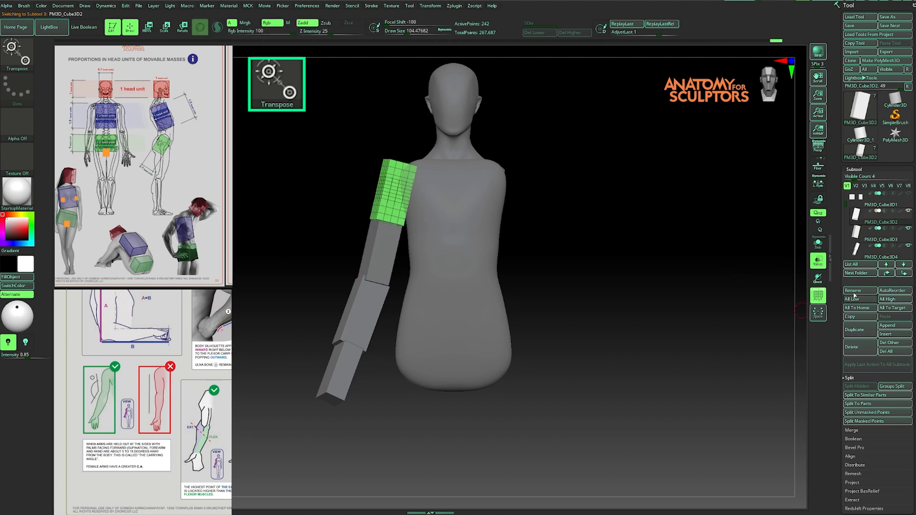
{"action": "left_click", "coordinate": [851, 431]}
{"action": "left_click", "coordinate": [858, 395]}
{"action": "left_click", "coordinate": [793, 411]}
{"action": "left_click", "coordinate": [858, 396]}
{"action": "left_click", "coordinate": [793, 412]}
Convert the merged arm into a continuous mesh with DynaMesh at resolution 48
{"action": "left_click_drag", "start_coordinate": [650, 330], "coordinate": [657, 330]}
{"action": "mouse_move", "coordinate": [582, 280]}
{"action": "left_mouse_down"}
{"action": "mouse_move", "coordinate": [621, 280]}
{"action": "mouse_move", "coordinate": [586, 285]}
{"action": "left_mouse_up"}
{"action": "left_click_drag", "start_coordinate": [586, 284], "coordinate": [561, 295], "text": "alt"}
{"action": "left_click_drag", "start_coordinate": [887, 431], "coordinate": [887, 245]}
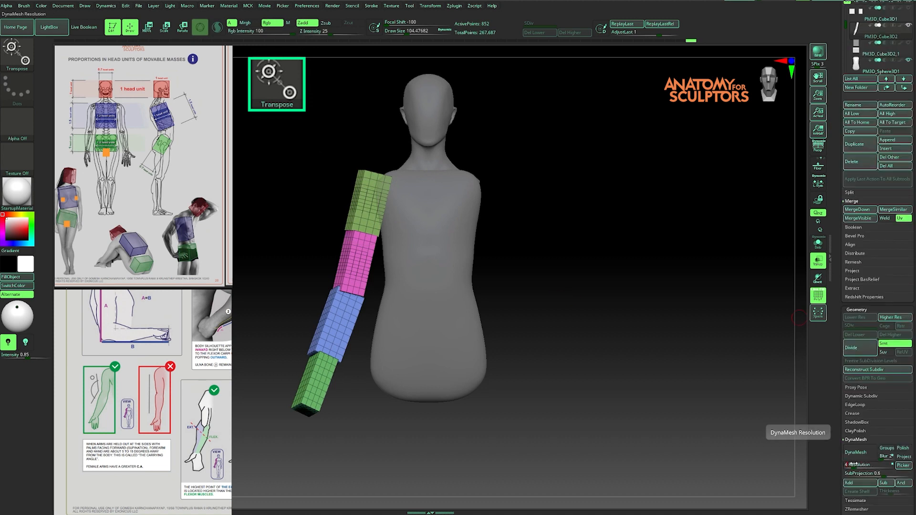
{"action": "left_click", "coordinate": [856, 452]}
Set the draw size to about 293 and smooth the stepped transitions between the arm segments
{"action": "key", "text": "s"}
{"action": "mouse_move", "coordinate": [497, 291]}
{"action": "left_mouse_down"}
{"action": "mouse_move", "coordinate": [419, 241]}
{"action": "mouse_move", "coordinate": [589, 229]}
{"action": "mouse_move", "coordinate": [358, 209]}
{"action": "left_mouse_up"}
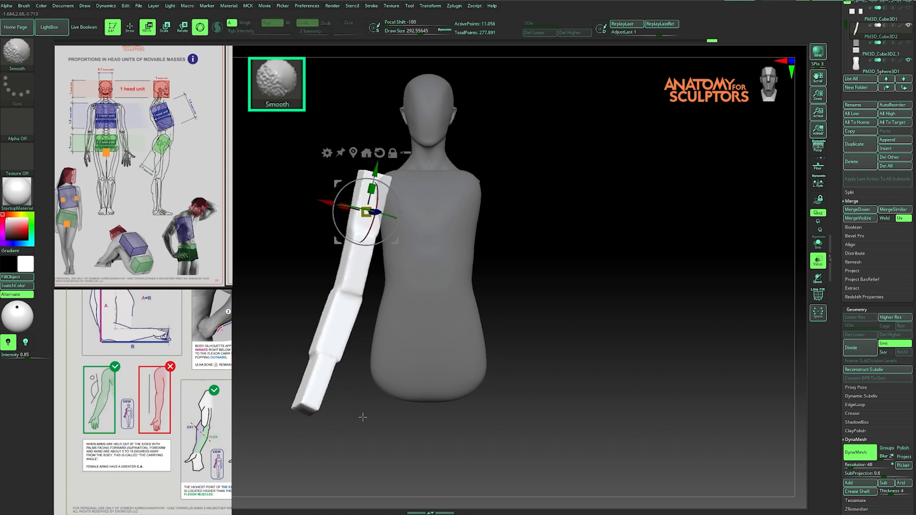
{"action": "key", "text": "q"}
{"action": "left_click_drag", "start_coordinate": [363, 417], "coordinate": [355, 289]}
Thicken the joint transitions on the back of the arm with the Inflat brush and refresh its DynaMesh
{"action": "mouse_move", "coordinate": [433, 279]}
{"action": "left_mouse_down"}
{"action": "mouse_move", "coordinate": [471, 247]}
{"action": "mouse_move", "coordinate": [455, 268]}
{"action": "mouse_move", "coordinate": [470, 218]}
{"action": "left_mouse_up"}
{"action": "key", "text": "q"}
{"action": "key", "text": "b"}
{"action": "key", "text": "i"}
{"action": "key", "text": "n"}
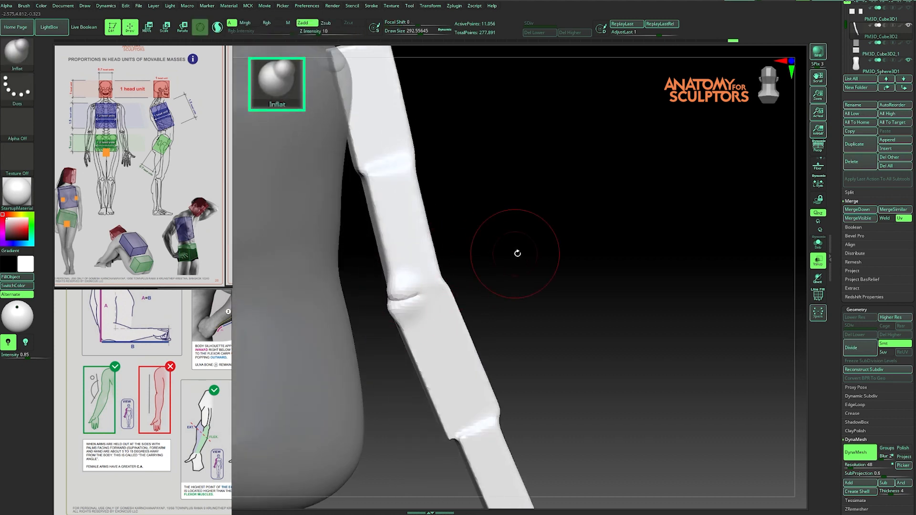
{"action": "left_click_drag", "start_coordinate": [558, 231], "coordinate": [529, 267], "text": "alt"}
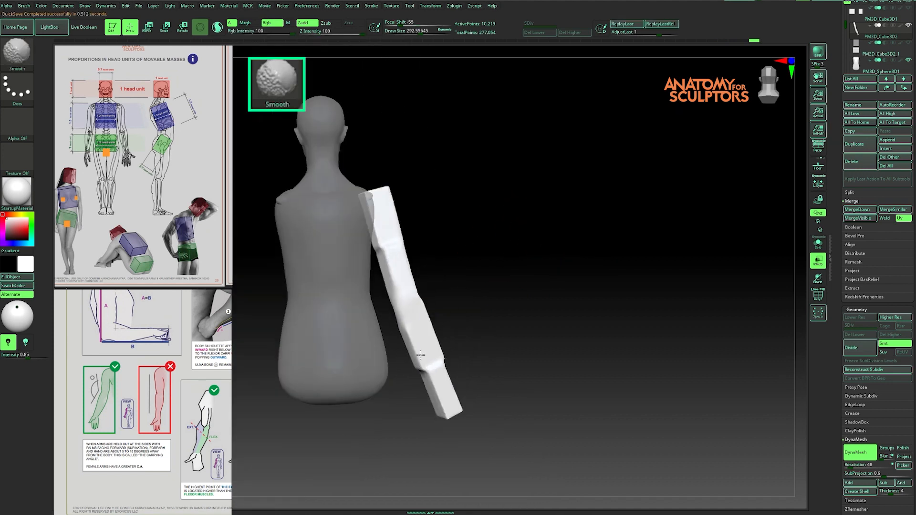
Smooth the arm's hard block edges down to the rounded end of the hand
{"action": "left_click_drag", "start_coordinate": [489, 364], "coordinate": [384, 410]}
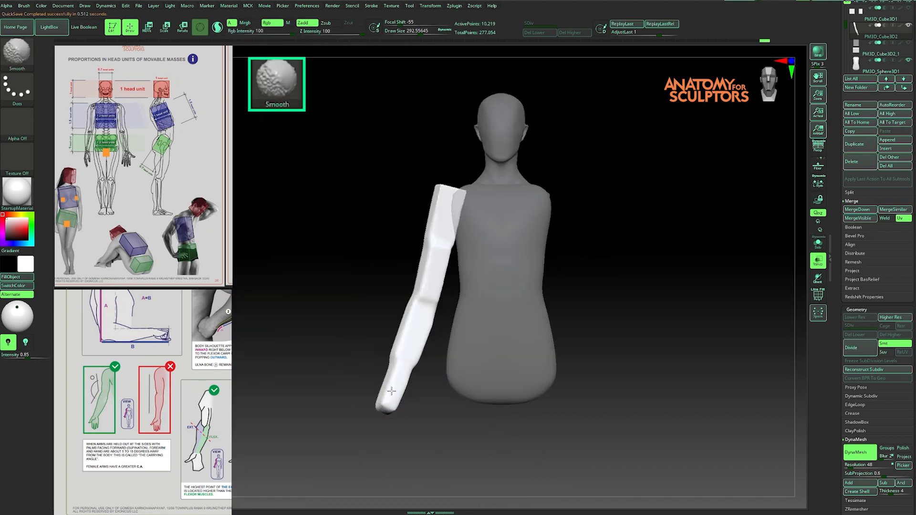
{"action": "mouse_move", "coordinate": [599, 244]}
{"action": "left_mouse_down"}
{"action": "mouse_move", "coordinate": [632, 248]}
{"action": "mouse_move", "coordinate": [596, 244]}
{"action": "left_mouse_up"}
{"action": "left_click_drag", "start_coordinate": [486, 190], "coordinate": [525, 207], "text": "alt"}
Switch to the Move brush, make the arm the active subtool and turn off transparency
{"action": "key", "text": "b"}
{"action": "key", "text": "m"}
{"action": "key", "text": "v"}
{"action": "left_click", "coordinate": [484, 177], "text": "alt"}
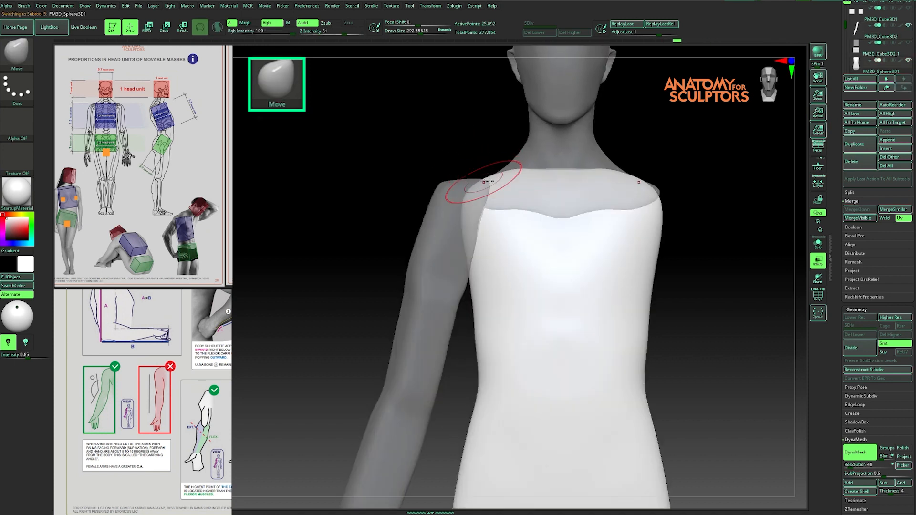
{"action": "left_click", "coordinate": [482, 182], "text": "alt"}
{"action": "left_click", "coordinate": [817, 262]}
{"action": "left_click_drag", "start_coordinate": [698, 173], "coordinate": [716, 191]}
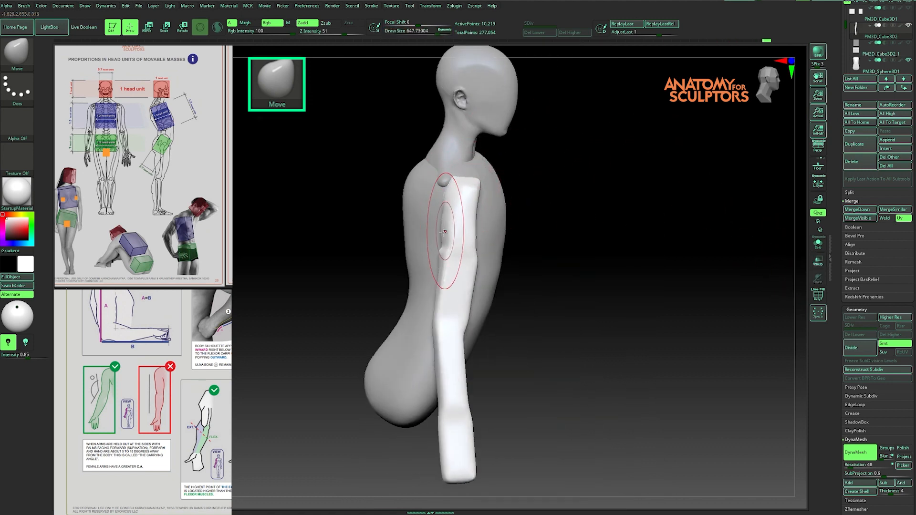
Reposition the arm against the torso's shoulder and adjust its upper section with the Move brush
{"action": "left_click_drag", "start_coordinate": [564, 225], "coordinate": [572, 227]}
{"action": "key", "text": "w"}
{"action": "mouse_move", "coordinate": [508, 187]}
{"action": "left_mouse_down", "text": "alt"}
{"action": "mouse_move", "coordinate": [603, 168]}
{"action": "mouse_move", "coordinate": [528, 220]}
{"action": "left_mouse_up", "text": "alt"}
{"action": "key", "text": "q"}
{"action": "mouse_move", "coordinate": [532, 252]}
{"action": "left_mouse_down"}
{"action": "mouse_move", "coordinate": [513, 253]}
{"action": "mouse_move", "coordinate": [580, 218]}
{"action": "left_mouse_up"}
{"action": "key", "text": "w"}
{"action": "left_click_drag", "start_coordinate": [512, 251], "coordinate": [518, 251]}
{"action": "key", "text": "q"}
{"action": "left_click_drag", "start_coordinate": [576, 222], "coordinate": [544, 213]}
{"action": "left_click_drag", "start_coordinate": [634, 229], "coordinate": [644, 192], "text": "alt"}
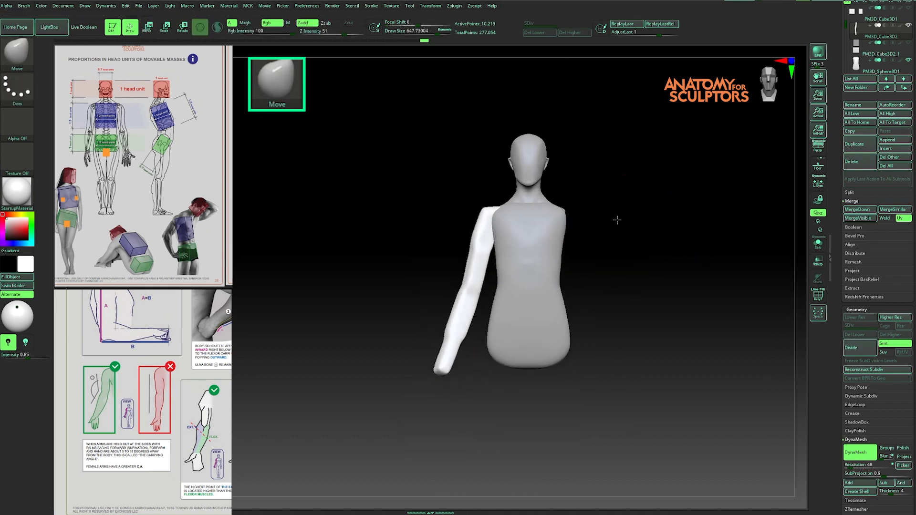
Select the torso and smooth its front with a draw size of about 932
{"action": "left_click_drag", "start_coordinate": [617, 220], "coordinate": [542, 234], "text": "shift"}
{"action": "left_click", "coordinate": [437, 237], "text": "alt"}
{"action": "key", "text": "s"}
{"action": "left_click_drag", "start_coordinate": [413, 250], "coordinate": [454, 255]}
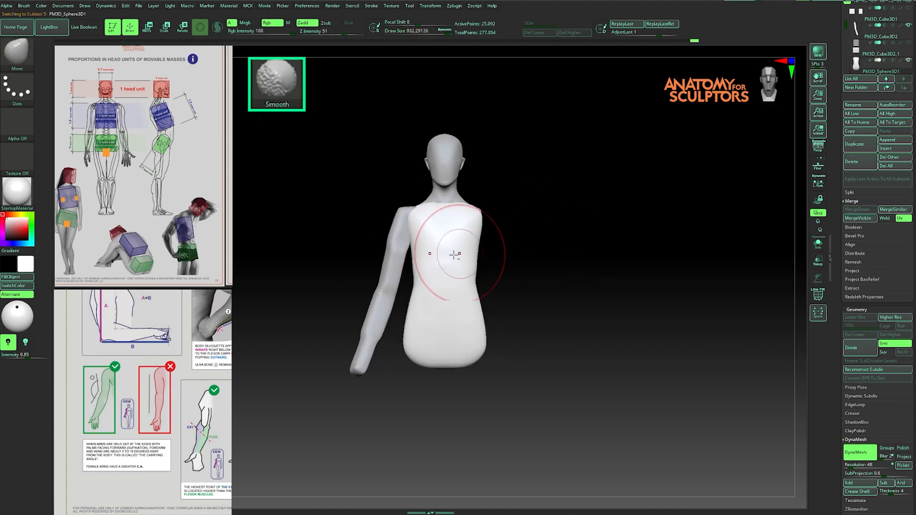
Mirror the arm across the X axis with SubTool Master, merging the copy into one SubTool
{"action": "left_click", "coordinate": [402, 265], "text": "alt"}
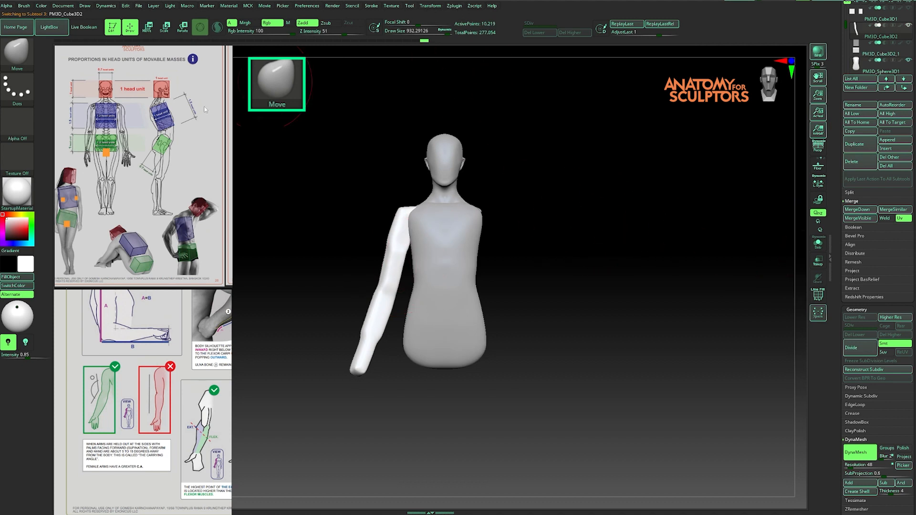
{"action": "left_click", "coordinate": [2, 232]}
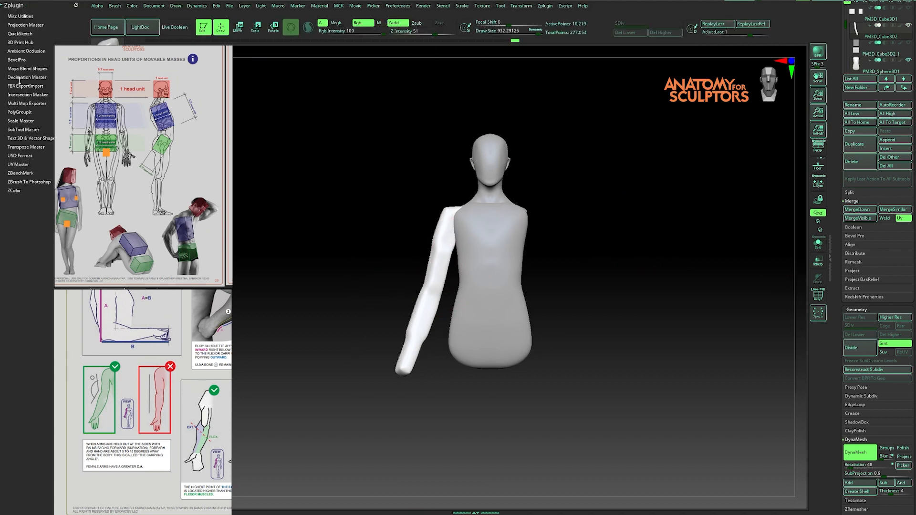
{"action": "left_click", "coordinate": [20, 130]}
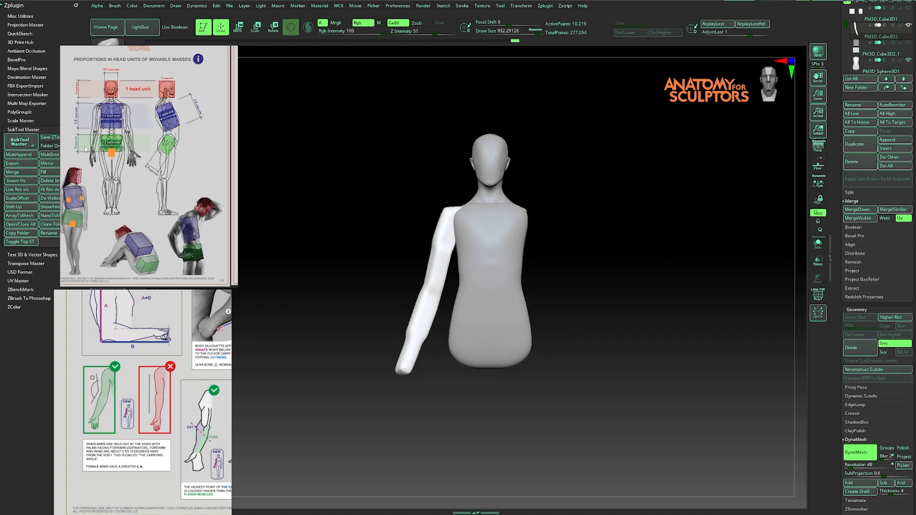
{"action": "left_click", "coordinate": [47, 164]}
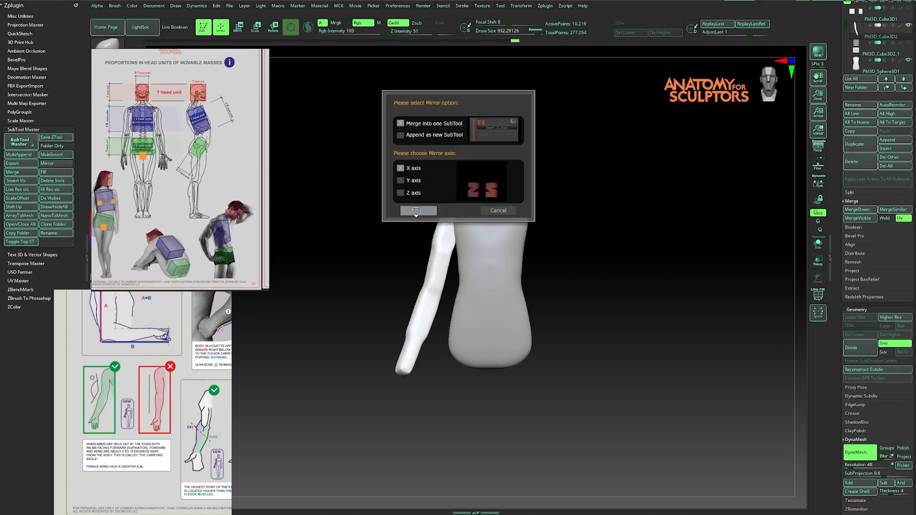
{"action": "left_click", "coordinate": [416, 211]}
{"action": "left_click", "coordinate": [87, 244]}
Select the torso and adjust how it meets both arms at the shoulders with the Move brush
{"action": "mouse_move", "coordinate": [586, 214]}
{"action": "left_mouse_down"}
{"action": "mouse_move", "coordinate": [572, 241]}
{"action": "mouse_move", "coordinate": [592, 241]}
{"action": "mouse_move", "coordinate": [545, 237]}
{"action": "mouse_move", "coordinate": [525, 251]}
{"action": "mouse_move", "coordinate": [570, 272]}
{"action": "mouse_move", "coordinate": [568, 258]}
{"action": "mouse_move", "coordinate": [543, 264]}
{"action": "mouse_move", "coordinate": [566, 283]}
{"action": "mouse_move", "coordinate": [510, 256]}
{"action": "mouse_move", "coordinate": [524, 352]}
{"action": "left_mouse_up"}
{"action": "left_click", "coordinate": [395, 273], "text": "alt"}
{"action": "mouse_move", "coordinate": [431, 346]}
{"action": "left_mouse_down"}
{"action": "mouse_move", "coordinate": [422, 262]}
{"action": "mouse_move", "coordinate": [464, 217]}
{"action": "mouse_move", "coordinate": [546, 219]}
{"action": "mouse_move", "coordinate": [556, 206]}
{"action": "mouse_move", "coordinate": [534, 281]}
{"action": "left_mouse_up"}
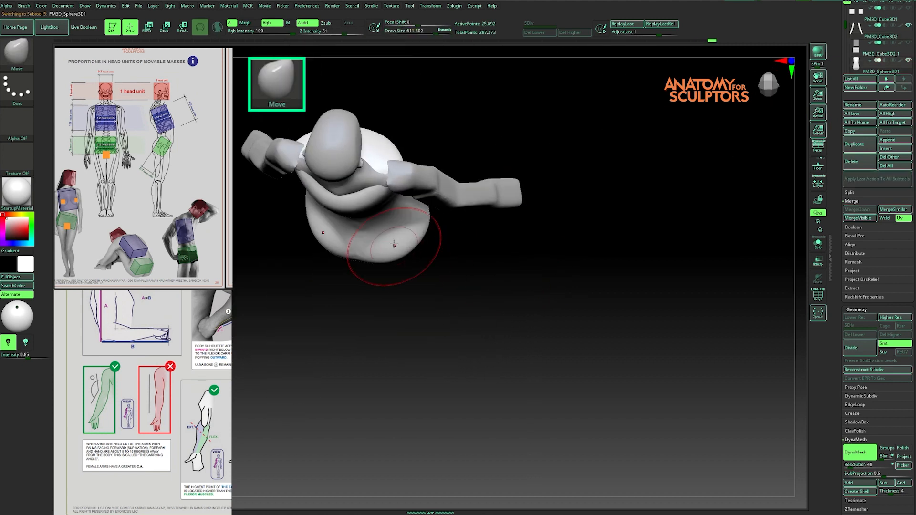
{"action": "left_click_drag", "start_coordinate": [425, 301], "coordinate": [503, 234]}
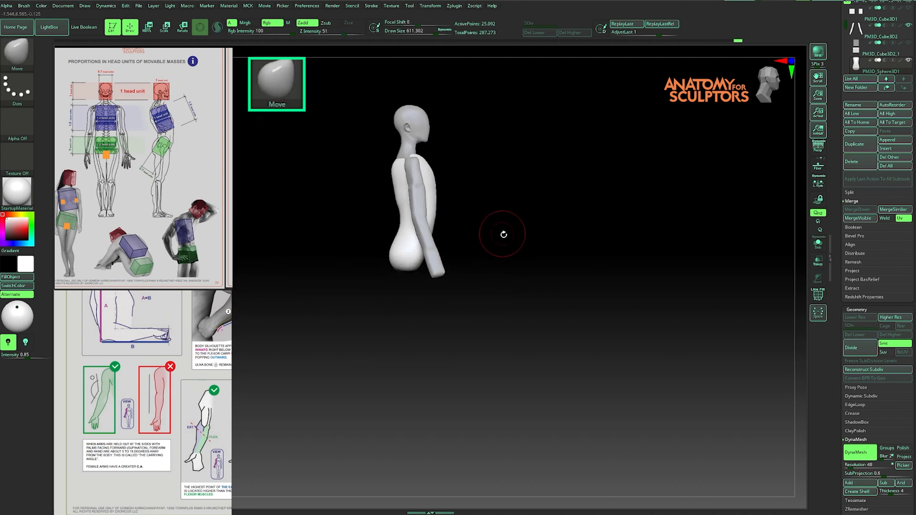
{"action": "left_click_drag", "start_coordinate": [499, 196], "coordinate": [505, 196]}
{"action": "mouse_move", "coordinate": [505, 196]}
{"action": "left_mouse_down", "text": "shift"}
{"action": "mouse_move", "coordinate": [423, 186]}
{"action": "mouse_move", "coordinate": [474, 209]}
{"action": "mouse_move", "coordinate": [481, 200]}
{"action": "left_mouse_up", "text": "shift"}
{"action": "left_click_drag", "start_coordinate": [481, 200], "coordinate": [574, 149], "text": "alt"}
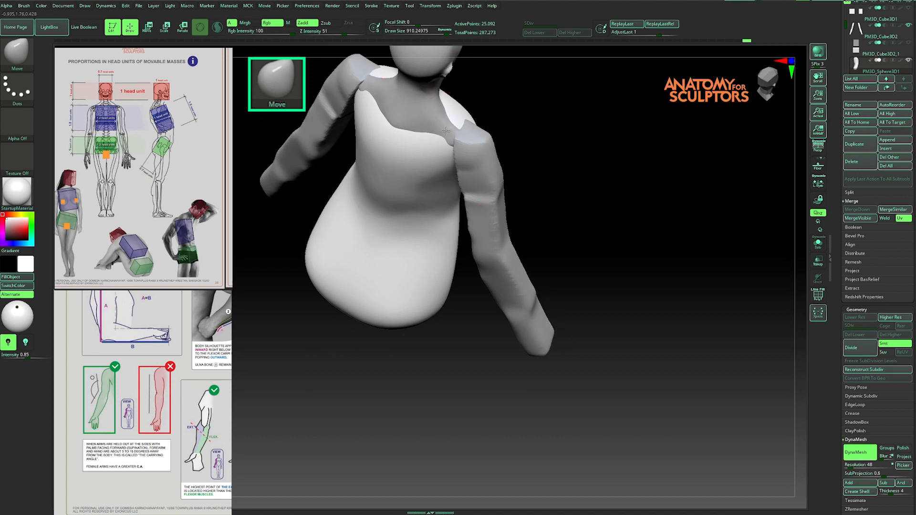
Move and smooth the torso's slope between the shoulders and the base of the neck
{"action": "left_click", "coordinate": [421, 117], "text": "alt"}
{"action": "left_click_drag", "start_coordinate": [424, 114], "coordinate": [441, 132]}
{"action": "left_click_drag", "start_coordinate": [442, 128], "coordinate": [431, 135], "text": "shift"}
{"action": "left_click_drag", "start_coordinate": [538, 100], "coordinate": [548, 136]}
{"action": "mouse_move", "coordinate": [432, 122]}
{"action": "left_mouse_down"}
{"action": "mouse_move", "coordinate": [436, 131]}
{"action": "mouse_move", "coordinate": [422, 140]}
{"action": "left_mouse_up"}
{"action": "mouse_move", "coordinate": [546, 122]}
{"action": "left_mouse_down"}
{"action": "mouse_move", "coordinate": [544, 102]}
{"action": "mouse_move", "coordinate": [543, 152]}
{"action": "left_mouse_up"}
{"action": "left_click_drag", "start_coordinate": [444, 143], "coordinate": [453, 149], "text": "shift"}
{"action": "left_click_drag", "start_coordinate": [548, 144], "coordinate": [507, 141]}
{"action": "left_click_drag", "start_coordinate": [529, 190], "coordinate": [477, 242], "text": "alt"}
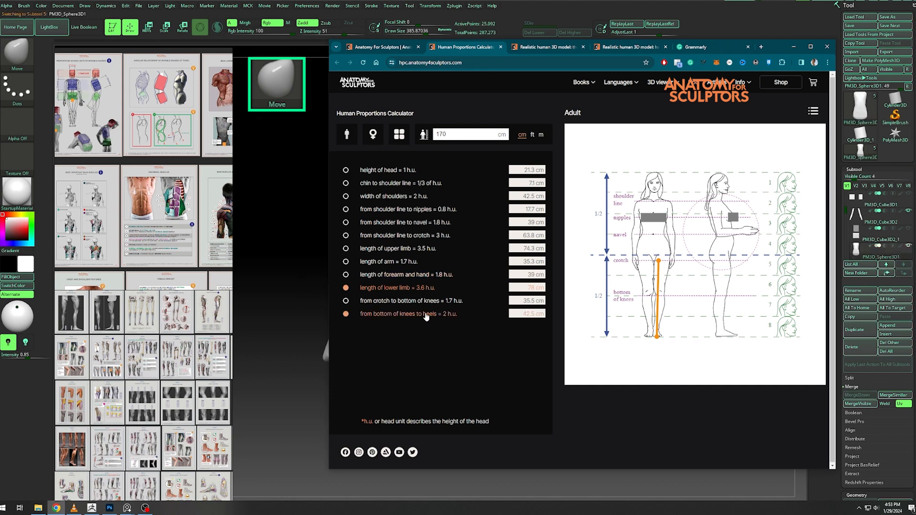
Show the rib cage and pelvis guide blocks and turn on transparency to compare them with the torso
{"action": "left_click", "coordinate": [912, 227]}
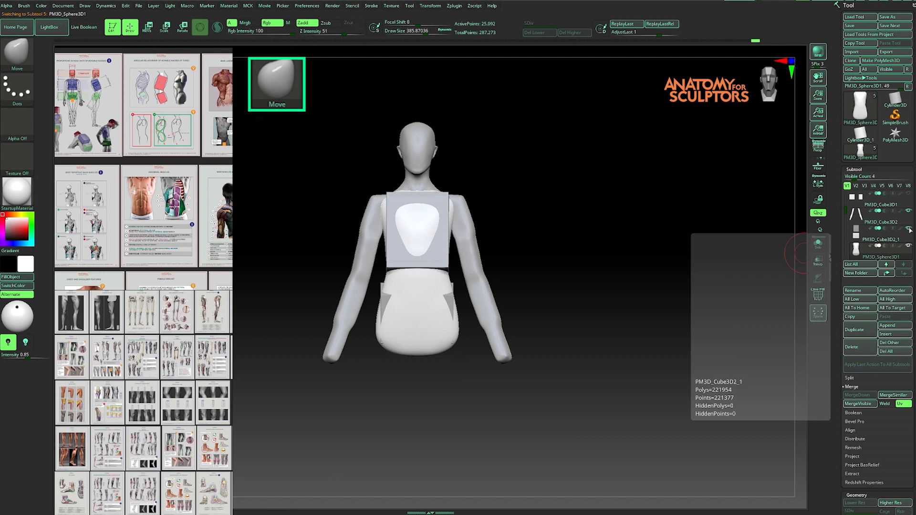
{"action": "left_click_drag", "start_coordinate": [547, 241], "coordinate": [603, 249]}
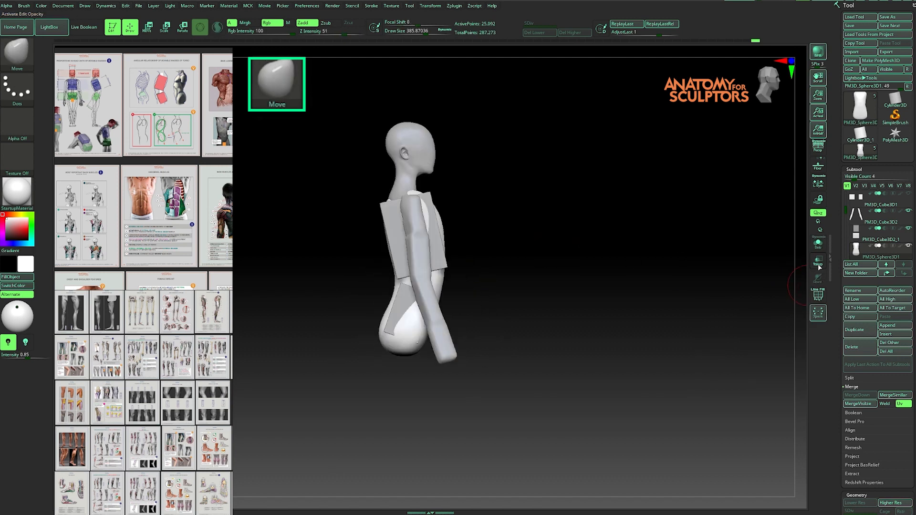
{"action": "left_click", "coordinate": [818, 265]}
{"action": "left_click_drag", "start_coordinate": [480, 299], "coordinate": [475, 321], "text": "alt"}
Reshape the waist and buttocks in profile to follow the guide blocks with the Move brush
{"action": "key", "text": "s"}
{"action": "left_click_drag", "start_coordinate": [475, 315], "coordinate": [488, 314]}
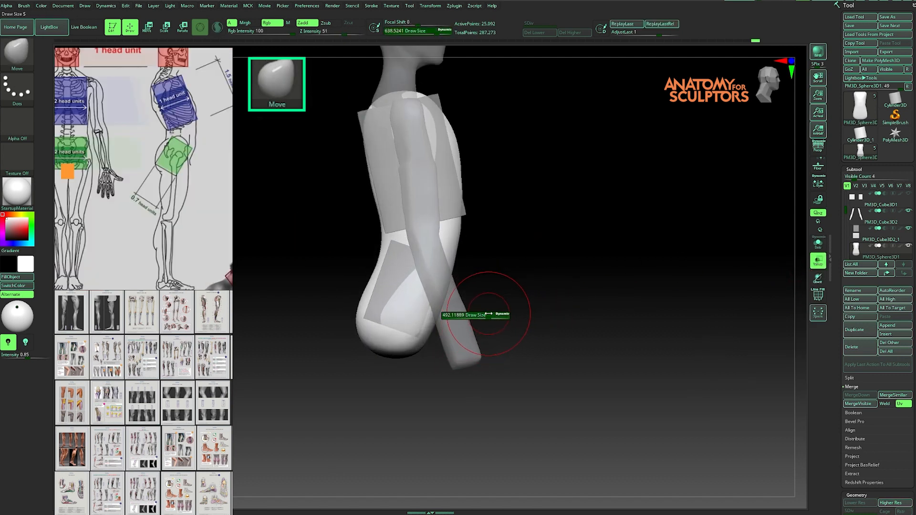
{"action": "left_click_drag", "start_coordinate": [532, 289], "coordinate": [534, 288]}
{"action": "key", "text": "s"}
{"action": "mouse_move", "coordinate": [523, 256]}
{"action": "left_mouse_down"}
{"action": "mouse_move", "coordinate": [503, 253]}
{"action": "mouse_move", "coordinate": [517, 274]}
{"action": "mouse_move", "coordinate": [433, 310]}
{"action": "left_mouse_up"}
{"action": "mouse_move", "coordinate": [495, 351]}
{"action": "left_mouse_down"}
{"action": "mouse_move", "coordinate": [572, 341]}
{"action": "mouse_move", "coordinate": [515, 344]}
{"action": "left_mouse_up"}
{"action": "key", "text": "s"}
{"action": "left_click_drag", "start_coordinate": [422, 350], "coordinate": [425, 342]}
{"action": "mouse_move", "coordinate": [492, 330]}
{"action": "left_mouse_down"}
{"action": "mouse_move", "coordinate": [498, 313]}
{"action": "mouse_move", "coordinate": [508, 429]}
{"action": "left_mouse_up"}
Smooth the hips and refine the underside of the pelvis from the front with smaller Move strokes
{"action": "left_click_drag", "start_coordinate": [446, 315], "coordinate": [444, 331], "text": "shift"}
{"action": "mouse_move", "coordinate": [615, 362]}
{"action": "left_mouse_down", "text": "shift"}
{"action": "mouse_move", "coordinate": [649, 317]}
{"action": "mouse_move", "coordinate": [744, 319]}
{"action": "left_mouse_up", "text": "shift"}
{"action": "left_click_drag", "start_coordinate": [462, 382], "coordinate": [372, 384]}
{"action": "key", "text": "s"}
{"action": "left_click_drag", "start_coordinate": [453, 365], "coordinate": [440, 366]}
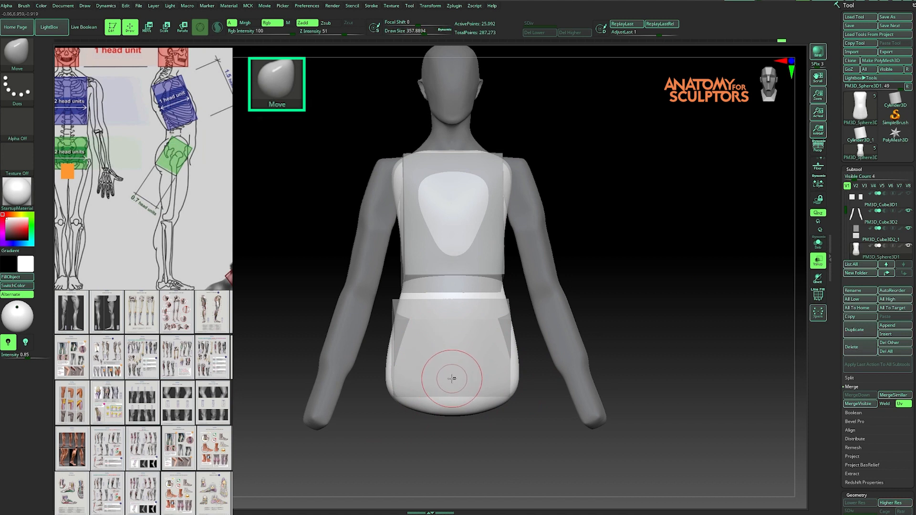
{"action": "left_click_drag", "start_coordinate": [615, 337], "coordinate": [635, 328]}
{"action": "key", "text": "s"}
{"action": "mouse_move", "coordinate": [476, 410]}
{"action": "left_mouse_down"}
{"action": "mouse_move", "coordinate": [517, 399]}
{"action": "mouse_move", "coordinate": [477, 396]}
{"action": "left_mouse_up"}
{"action": "mouse_move", "coordinate": [492, 433]}
{"action": "left_mouse_down", "text": "shift"}
{"action": "mouse_move", "coordinate": [462, 381]}
{"action": "mouse_move", "coordinate": [534, 406]}
{"action": "left_mouse_up", "text": "shift"}
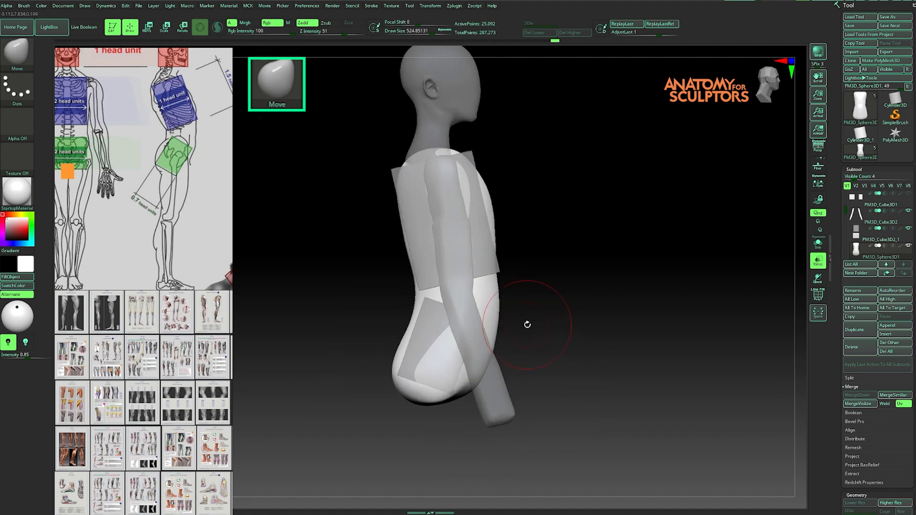
Select the pelvis guide block and nudge it slightly to align with the torso in side view
{"action": "left_click", "coordinate": [442, 319], "text": "alt"}
{"action": "key", "text": "w"}
{"action": "left_click_drag", "start_coordinate": [450, 318], "coordinate": [455, 324]}
{"action": "key", "text": "q"}
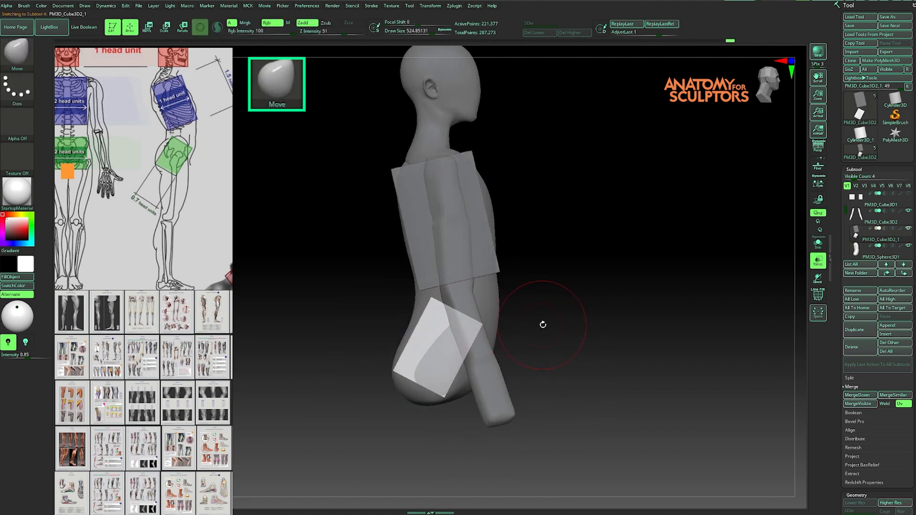
Reselect the torso, hide the arms and reshape the lower abdomen against the pelvis block with a large Move brush
{"action": "left_click", "coordinate": [499, 305], "text": "alt"}
{"action": "key", "text": "w"}
{"action": "key", "text": "q"}
{"action": "key", "text": "s"}
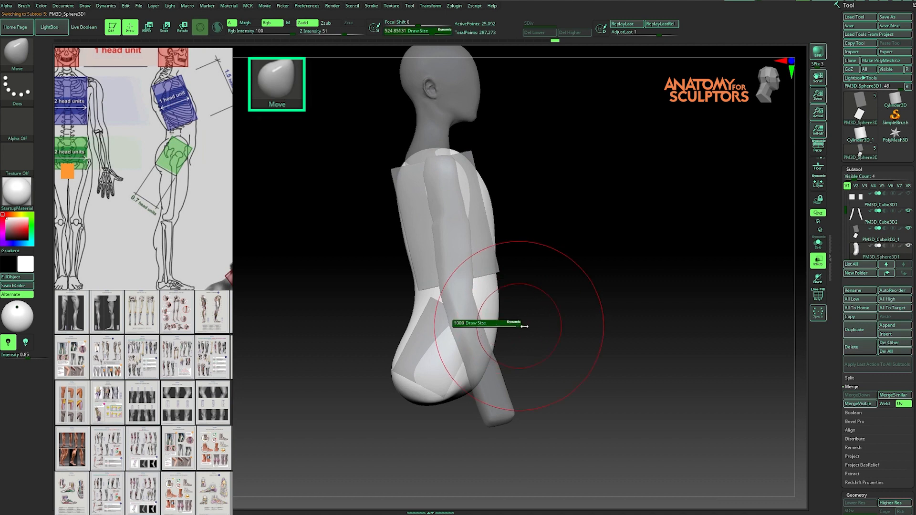
{"action": "left_click_drag", "start_coordinate": [549, 329], "coordinate": [467, 328], "text": "shift"}
{"action": "left_click", "coordinate": [908, 211]}
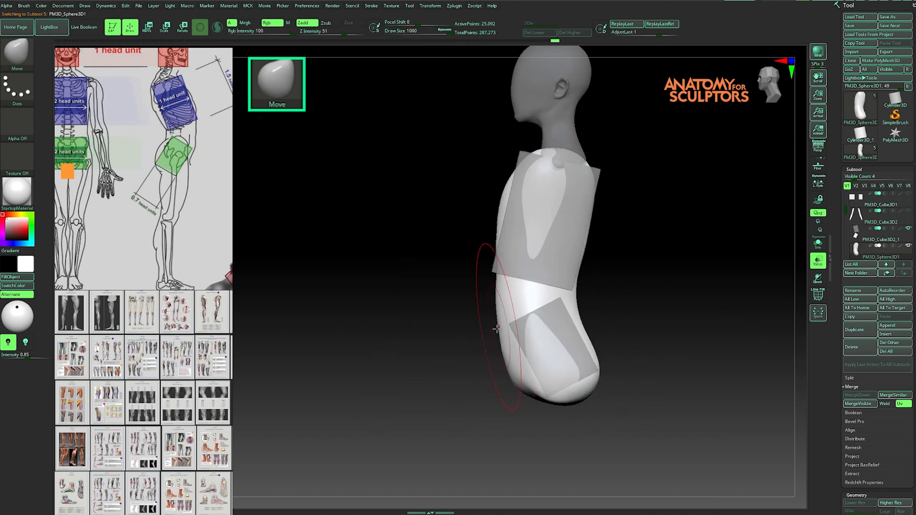
{"action": "left_click_drag", "start_coordinate": [640, 294], "coordinate": [622, 298], "text": "alt"}
{"action": "mouse_move", "coordinate": [481, 357]}
{"action": "left_mouse_down"}
{"action": "mouse_move", "coordinate": [484, 390]}
{"action": "mouse_move", "coordinate": [523, 383]}
{"action": "left_mouse_up"}
{"action": "key", "text": "s"}
{"action": "left_click_drag", "start_coordinate": [568, 347], "coordinate": [504, 369]}
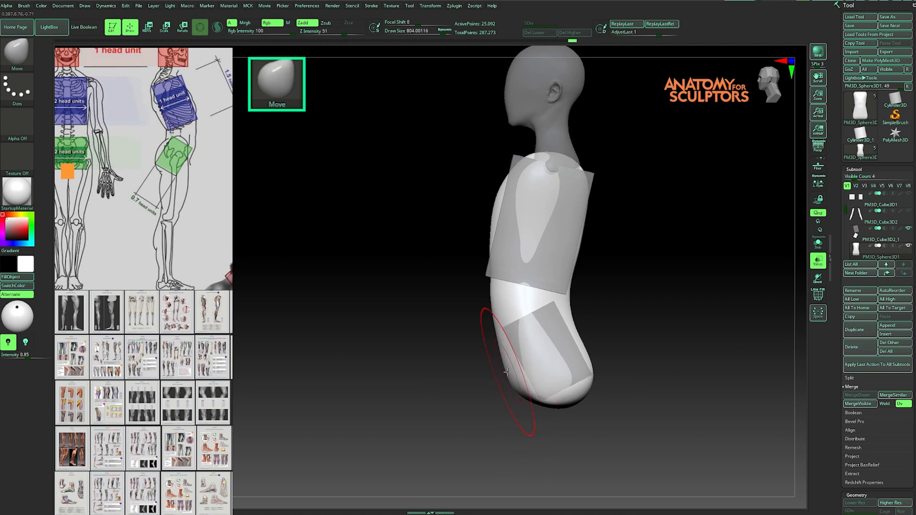
Mark the curved lower edge of the abdomen on the pelvis front with the DamStandard brush at about draw size 172
{"action": "key", "text": "b"}
{"action": "key", "text": "d"}
{"action": "key", "text": "s"}
{"action": "left_click_drag", "start_coordinate": [449, 370], "coordinate": [474, 372], "text": "shift"}
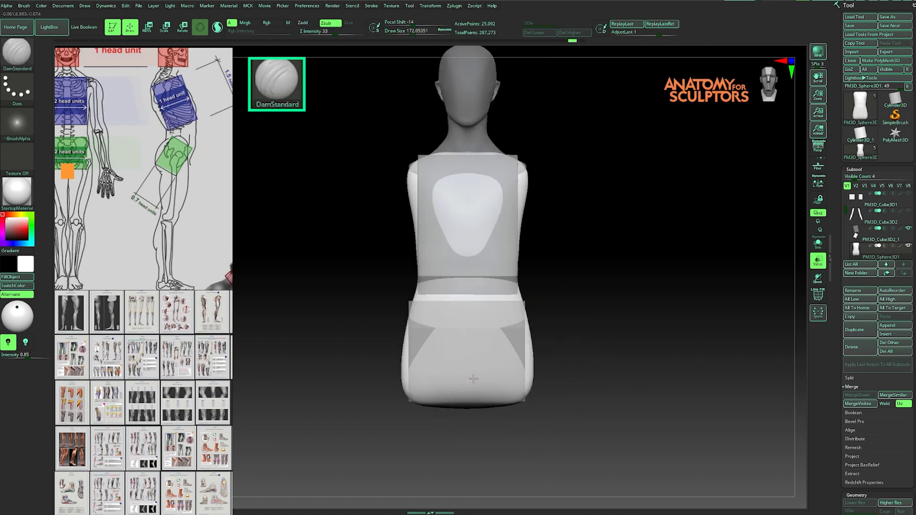
{"action": "left_click_drag", "start_coordinate": [552, 344], "coordinate": [475, 371], "text": "shift"}
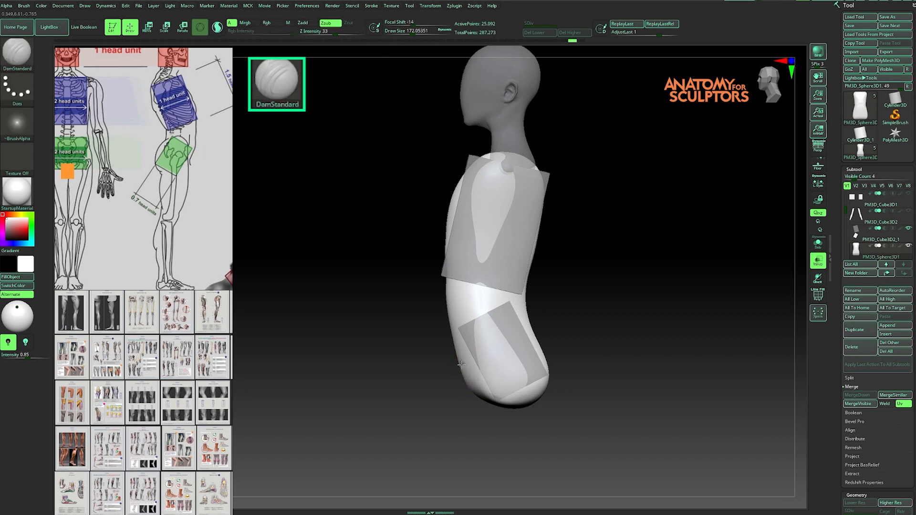
{"action": "mouse_move", "coordinate": [430, 390]}
{"action": "left_mouse_down", "text": "shift"}
{"action": "mouse_move", "coordinate": [438, 370]}
{"action": "mouse_move", "coordinate": [470, 352]}
{"action": "left_mouse_up", "text": "shift"}
{"action": "mouse_move", "coordinate": [568, 331]}
{"action": "right_mouse_down", "text": "ctrl"}
{"action": "mouse_move", "coordinate": [499, 337]}
{"action": "mouse_move", "coordinate": [492, 282]}
{"action": "right_mouse_up", "text": "ctrl"}
{"action": "mouse_move", "coordinate": [584, 286]}
{"action": "left_mouse_down"}
{"action": "mouse_move", "coordinate": [531, 290]}
{"action": "mouse_move", "coordinate": [409, 265]}
{"action": "left_mouse_up"}
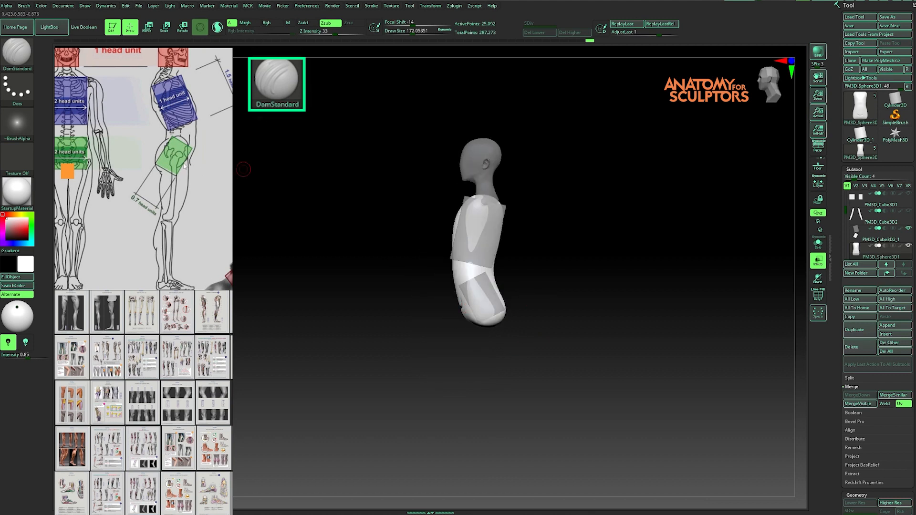
{"action": "mouse_move", "coordinate": [516, 300]}
{"action": "left_mouse_down", "text": "shift"}
{"action": "mouse_move", "coordinate": [582, 282]}
{"action": "mouse_move", "coordinate": [470, 286]}
{"action": "left_mouse_up", "text": "shift"}
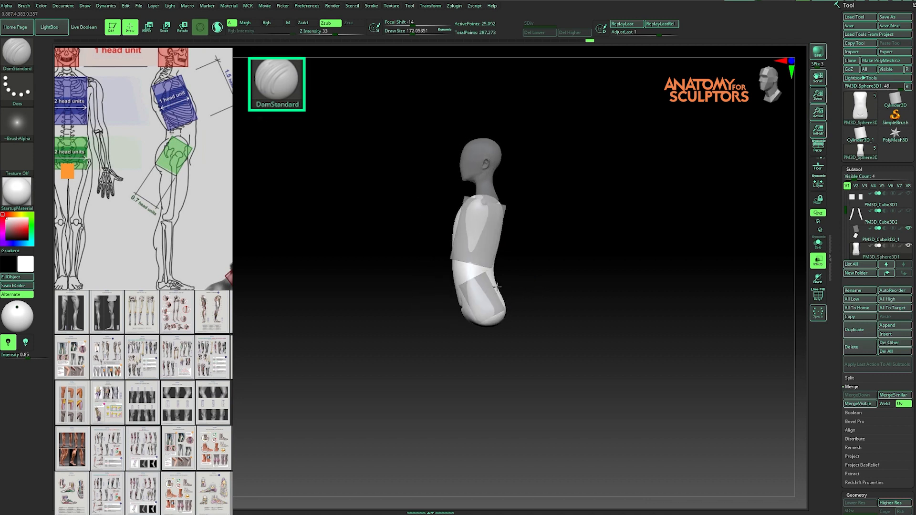
Refine the front of the pelvis with the Move brush and smooth the result
{"action": "right_click_drag", "start_coordinate": [470, 286], "coordinate": [504, 333], "text": "ctrl"}
{"action": "key", "text": "b"}
{"action": "key", "text": "m"}
{"action": "key", "text": "v"}
{"action": "key", "text": "s"}
{"action": "left_click_drag", "start_coordinate": [505, 334], "coordinate": [534, 332]}
{"action": "left_click_drag", "start_coordinate": [458, 319], "coordinate": [510, 358], "text": "shift"}
{"action": "key", "text": "s"}
{"action": "left_click_drag", "start_coordinate": [585, 341], "coordinate": [556, 341]}
{"action": "right_click_drag", "start_coordinate": [556, 341], "coordinate": [547, 309], "text": "ctrl"}
Check the lower limb length in the Human Proportions Calculator and duplicate the head-unit block below the pelvis
{"action": "key", "text": "alt+Tab"}
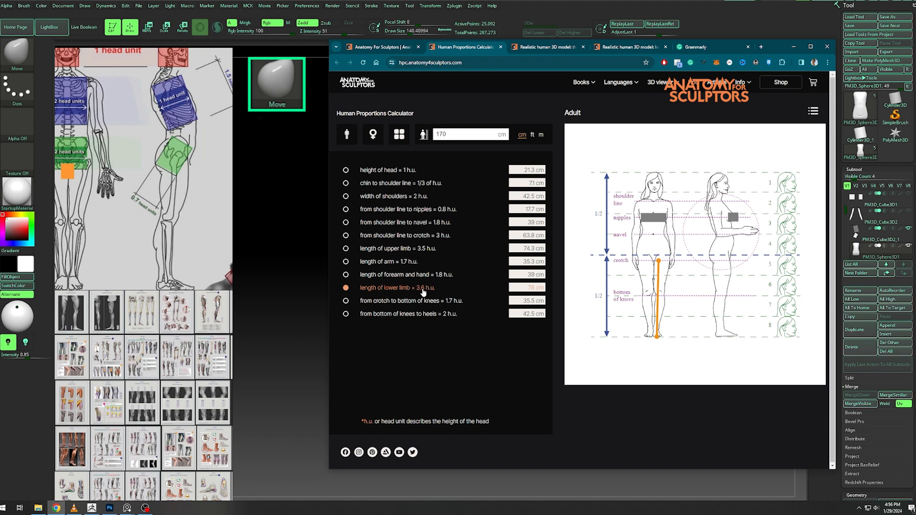
{"action": "key", "text": "alt+Tab"}
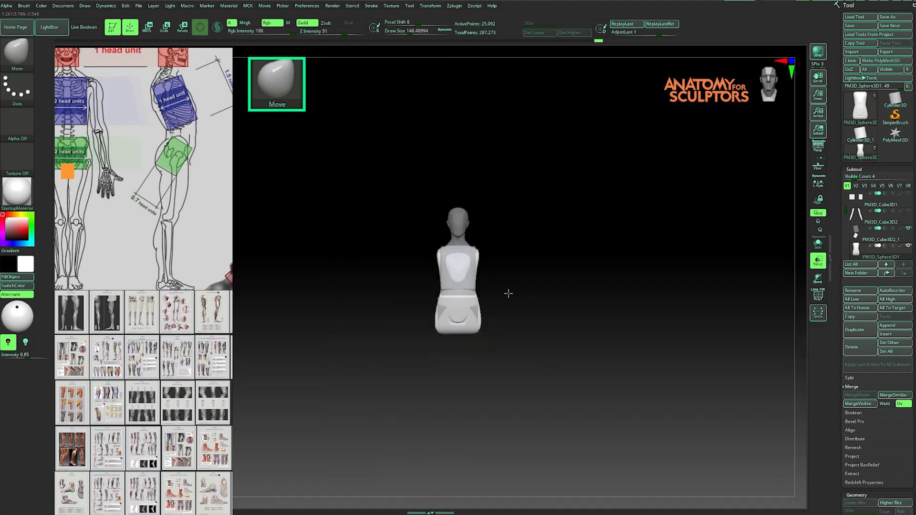
{"action": "left_click", "coordinate": [407, 226], "text": "alt"}
{"action": "scroll", "coordinate": [163, 213], "scroll_direction": "down", "scroll_amount": 4}
{"action": "left_click_drag", "start_coordinate": [379, 193], "coordinate": [433, 253], "text": "ctrl"}
{"action": "key", "text": "w"}
{"action": "left_click", "coordinate": [395, 245]}
{"action": "left_click_drag", "start_coordinate": [458, 184], "coordinate": [473, 319], "text": "ctrl"}
Show the polyframe, split the unmasked duplicate block into its own subtool and select it
{"action": "key", "text": "q"}
{"action": "key", "text": "shift+f"}
{"action": "left_click_drag", "start_coordinate": [506, 350], "coordinate": [513, 407], "text": "alt"}
{"action": "left_click", "coordinate": [850, 378]}
{"action": "left_click", "coordinate": [866, 412]}
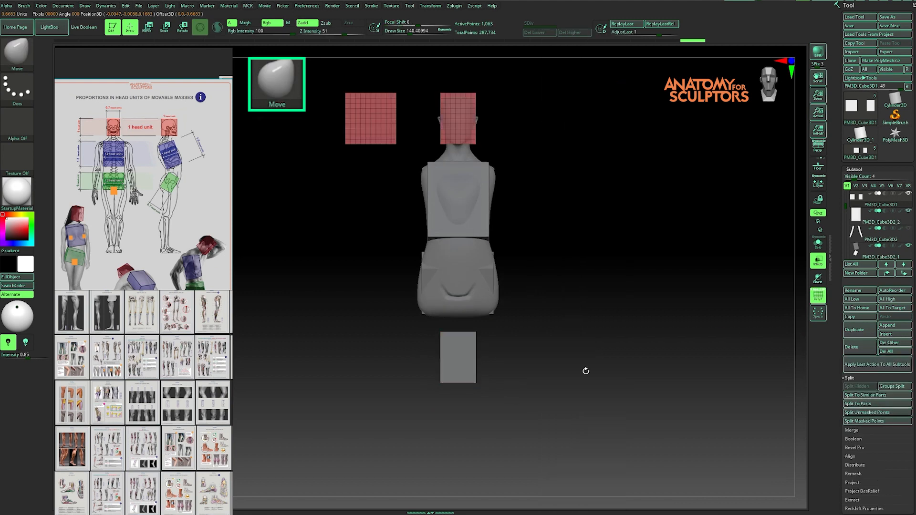
{"action": "left_click", "coordinate": [460, 358], "text": "alt"}
{"action": "left_click_drag", "start_coordinate": [506, 360], "coordinate": [507, 318], "text": "alt"}
Look up the knee and heel distances in the calculator and stack a copy of the block directly beneath it
{"action": "key", "text": "alt+Tab"}
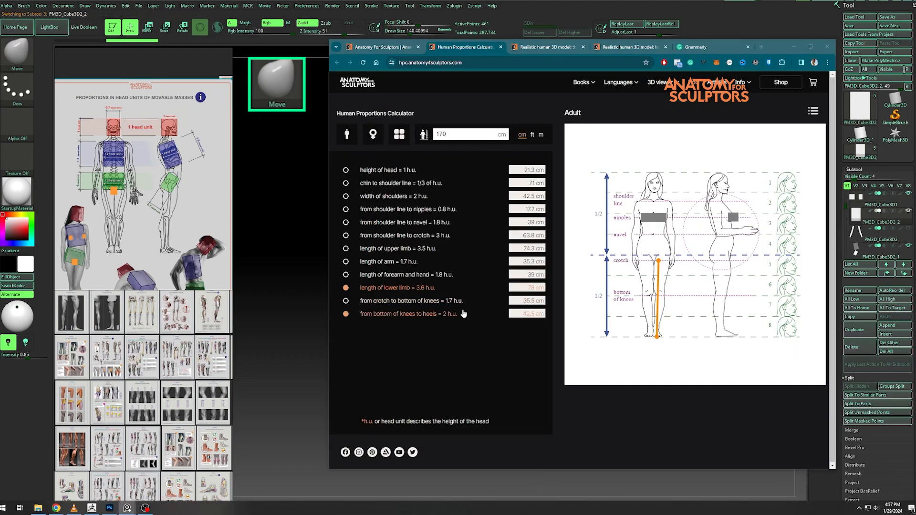
{"action": "key", "text": "alt+Tab"}
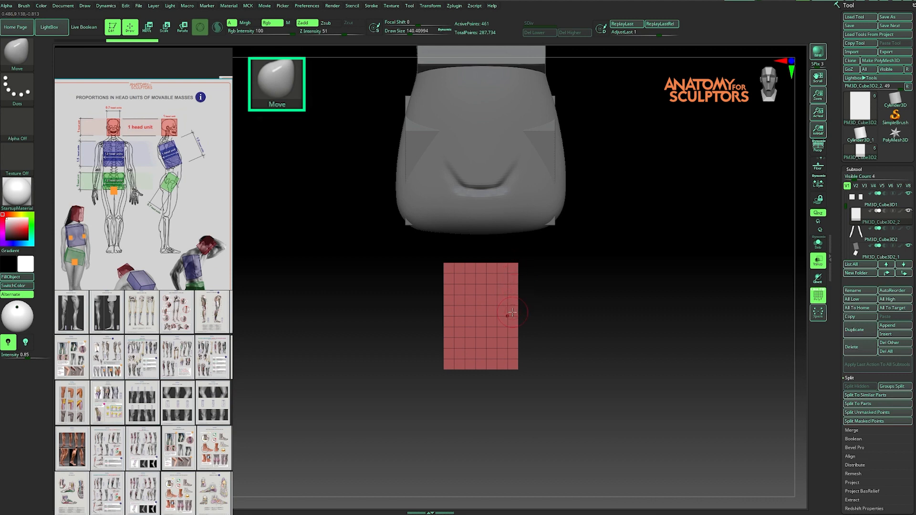
{"action": "right_click_drag", "start_coordinate": [512, 367], "coordinate": [512, 302], "text": "alt"}
{"action": "key", "text": "w"}
{"action": "left_click_drag", "start_coordinate": [481, 210], "coordinate": [481, 322], "text": "ctrl"}
{"action": "right_click_drag", "start_coordinate": [566, 316], "coordinate": [567, 226], "text": "alt"}
{"action": "right_click_drag", "start_coordinate": [568, 226], "coordinate": [664, 366], "text": "ctrl"}
{"action": "left_click_drag", "start_coordinate": [478, 361], "coordinate": [478, 348]}
Add two more copies of the block to the bottom of the leg stack, aligning their edges
{"action": "right_click_drag", "start_coordinate": [620, 336], "coordinate": [632, 110], "text": "ctrl"}
{"action": "left_click_drag", "start_coordinate": [487, 122], "coordinate": [487, 249], "text": "ctrl"}
{"action": "right_click_drag", "start_coordinate": [501, 205], "coordinate": [556, 345], "text": "ctrl"}
{"action": "left_click_drag", "start_coordinate": [490, 399], "coordinate": [490, 346]}
{"action": "right_click_drag", "start_coordinate": [499, 353], "coordinate": [507, 239], "text": "ctrl"}
{"action": "right_click_drag", "start_coordinate": [506, 239], "coordinate": [520, 142], "text": "alt"}
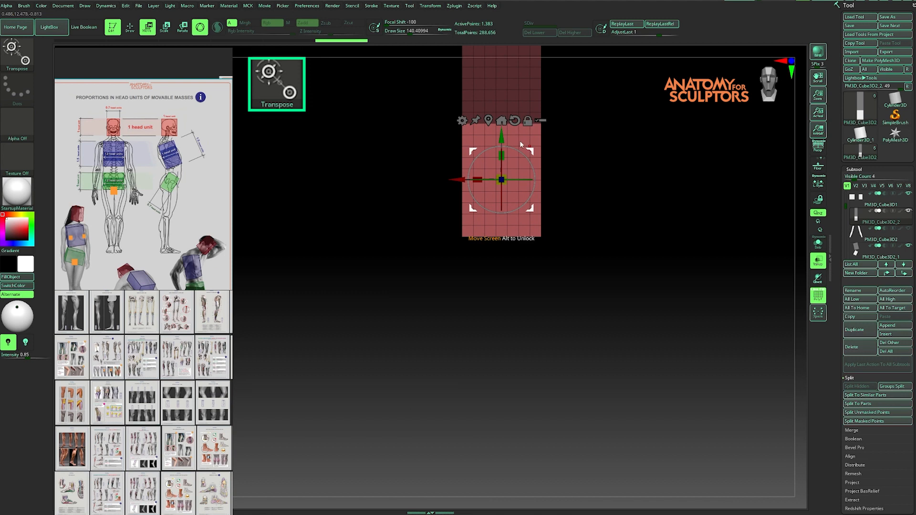
{"action": "left_click_drag", "start_coordinate": [501, 136], "coordinate": [501, 259], "text": "ctrl"}
Shorten the lowest leg block by hiding its bottom portion with a rectangular selection
{"action": "key", "text": "q"}
{"action": "right_click_drag", "start_coordinate": [578, 282], "coordinate": [576, 325], "text": "ctrl"}
{"action": "left_click_drag", "start_coordinate": [568, 324], "coordinate": [578, 358], "text": "ctrl+alt+shift"}
{"action": "key", "text": "ctrl+z"}
{"action": "left_click", "coordinate": [17, 53], "text": "ctrl+shift"}
{"action": "left_click", "coordinate": [387, 92], "text": "ctrl+shift"}
{"action": "left_click_drag", "start_coordinate": [415, 395], "coordinate": [583, 329], "text": "ctrl+alt+shift"}
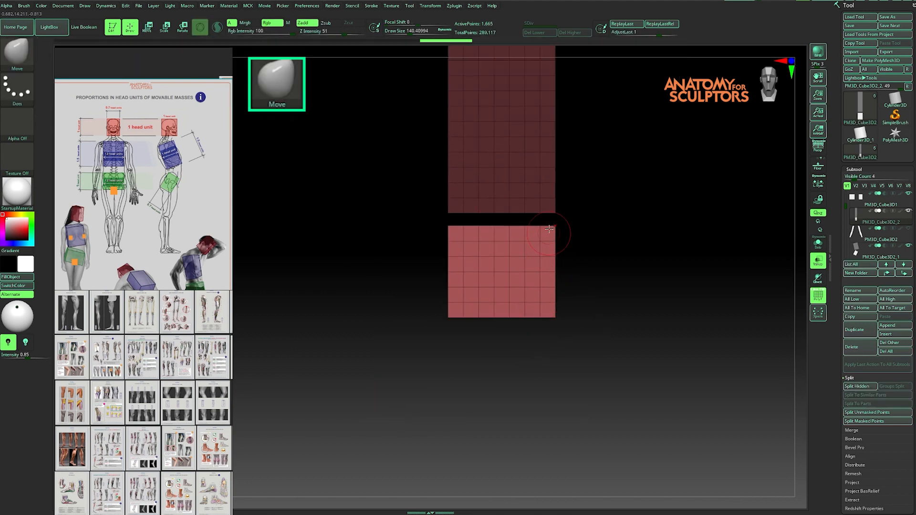
{"action": "key", "text": "g"}
{"action": "left_click", "coordinate": [625, 72]}
Isolate the lowest leg block and move it up against the block above
{"action": "mouse_move", "coordinate": [556, 240]}
{"action": "right_mouse_down"}
{"action": "mouse_move", "coordinate": [626, 327]}
{"action": "mouse_move", "coordinate": [586, 322]}
{"action": "mouse_move", "coordinate": [644, 308]}
{"action": "right_mouse_up"}
{"action": "left_click", "coordinate": [550, 282], "text": "ctrl+shift"}
{"action": "left_click", "coordinate": [550, 283], "text": "ctrl+shift"}
{"action": "key", "text": "w"}
{"action": "left_click_drag", "start_coordinate": [484, 259], "coordinate": [485, 253]}
{"action": "right_click_drag", "start_coordinate": [615, 243], "coordinate": [615, 277], "text": "ctrl"}
{"action": "left_click_drag", "start_coordinate": [484, 253], "coordinate": [484, 241]}
{"action": "key", "text": "q"}
Hide part of the leg blocks and turn on double-sided display for their mesh
{"action": "mouse_move", "coordinate": [653, 243]}
{"action": "right_mouse_down"}
{"action": "mouse_move", "coordinate": [542, 270]}
{"action": "mouse_move", "coordinate": [558, 267]}
{"action": "right_mouse_up"}
{"action": "left_click_drag", "start_coordinate": [570, 109], "coordinate": [548, 149], "text": "ctrl+alt+shift"}
{"action": "key", "text": "shift+f"}
{"action": "mouse_move", "coordinate": [508, 370]}
{"action": "right_mouse_down", "text": "shift"}
{"action": "mouse_move", "coordinate": [470, 388]}
{"action": "mouse_move", "coordinate": [515, 384]}
{"action": "right_mouse_up", "text": "shift"}
{"action": "left_click_drag", "start_coordinate": [840, 453], "coordinate": [840, 167]}
{"action": "left_click", "coordinate": [861, 351]}
Apply another rectangular selection to the leg blocks and check the knee-to-heel length in the proportions calculator
{"action": "key", "text": "shift+f"}
{"action": "left_click_drag", "start_coordinate": [562, 111], "coordinate": [479, 422], "text": "ctrl+alt+shift"}
{"action": "right_click_drag", "start_coordinate": [484, 422], "coordinate": [615, 344]}
{"action": "key", "text": "1"}
{"action": "left_click", "coordinate": [639, 53]}
{"action": "key", "text": "alt+Tab"}
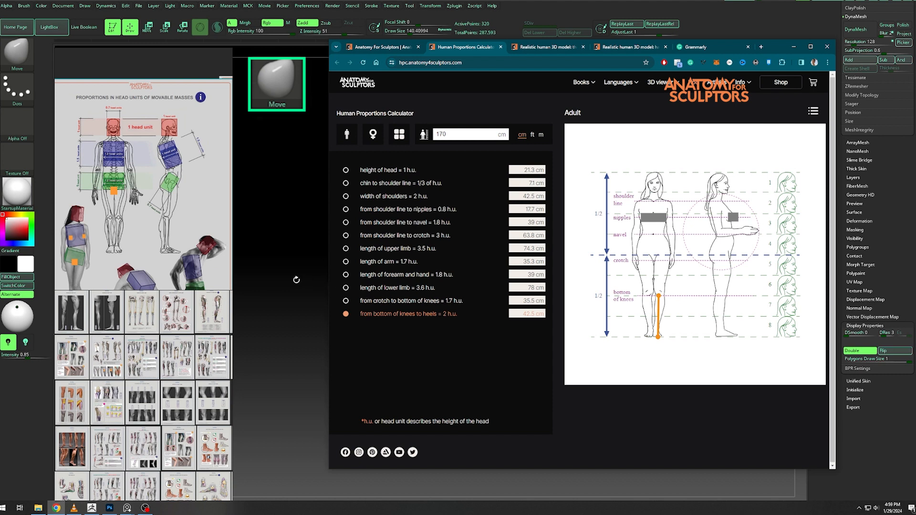
Switch back to ZBrush, copy the lowest leg block downward and trim the copy to a thin strip for the foot
{"action": "left_click", "coordinate": [296, 279]}
{"action": "key", "text": "w"}
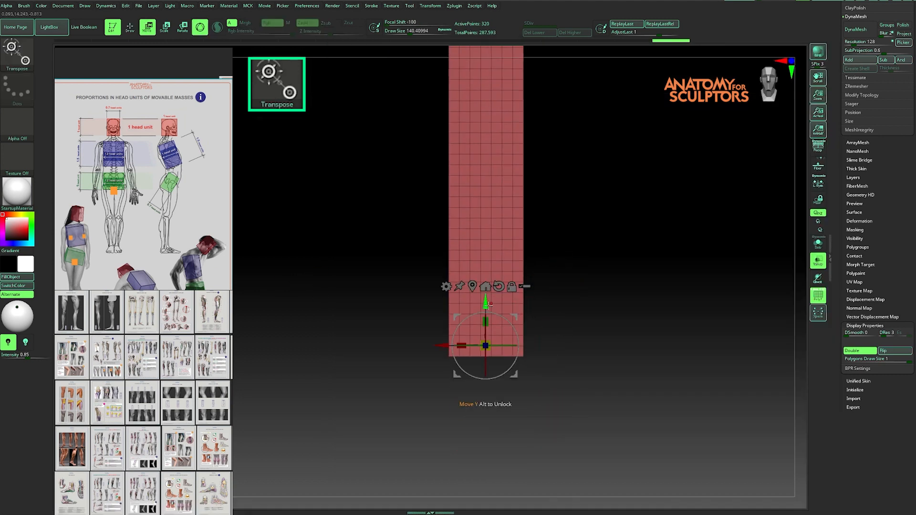
{"action": "left_click_drag", "start_coordinate": [577, 267], "coordinate": [574, 241], "text": "alt"}
{"action": "left_click_drag", "start_coordinate": [490, 303], "coordinate": [491, 324], "text": "ctrl"}
{"action": "key", "text": "q"}
{"action": "mouse_move", "coordinate": [586, 145]}
{"action": "left_mouse_down", "text": "ctrl+alt+shift"}
{"action": "mouse_move", "coordinate": [419, 366]}
{"action": "mouse_move", "coordinate": [514, 367]}
{"action": "left_mouse_up", "text": "ctrl+alt+shift"}
{"action": "key", "text": "w"}
{"action": "key", "text": "q"}
{"action": "left_click_drag", "start_coordinate": [620, 139], "coordinate": [450, 367], "text": "ctrl+alt+shift"}
{"action": "key", "text": "3"}
{"action": "left_click", "coordinate": [603, 63]}
Move the thin strip into line with the lower edge of the leg block and clear the mask
{"action": "key", "text": "w"}
{"action": "left_click_drag", "start_coordinate": [579, 389], "coordinate": [584, 444], "text": "alt"}
{"action": "left_click_drag", "start_coordinate": [492, 331], "coordinate": [493, 275]}
{"action": "left_click_drag", "start_coordinate": [410, 348], "coordinate": [503, 413], "text": "alt"}
{"action": "left_click_drag", "start_coordinate": [544, 351], "coordinate": [465, 350]}
{"action": "left_click_drag", "start_coordinate": [510, 303], "coordinate": [510, 290]}
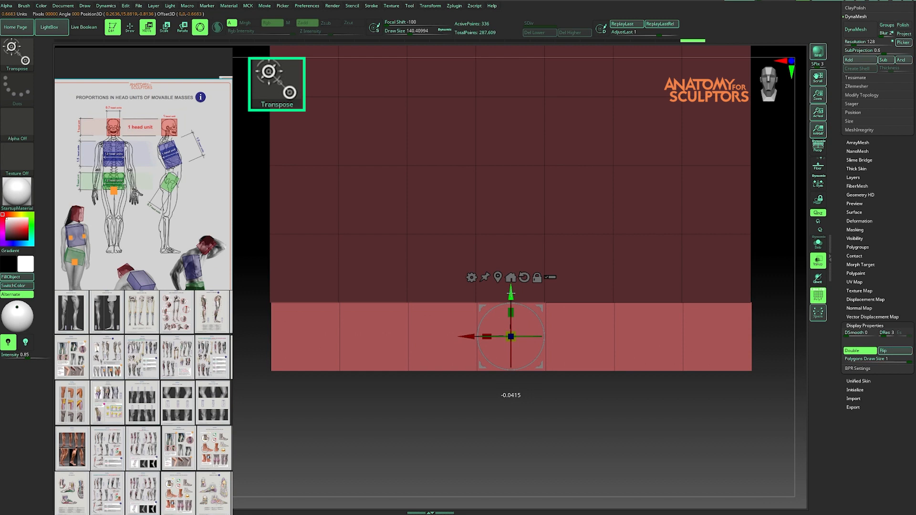
{"action": "left_click_drag", "start_coordinate": [466, 335], "coordinate": [464, 336]}
{"action": "key", "text": "q"}
{"action": "left_click_drag", "start_coordinate": [469, 420], "coordinate": [482, 437], "text": "ctrl"}
Hide the bottom rows of the lower leg block and split them off as a separate foot subtool
{"action": "mouse_move", "coordinate": [482, 439]}
{"action": "left_mouse_down", "text": "alt"}
{"action": "mouse_move", "coordinate": [480, 405]}
{"action": "mouse_move", "coordinate": [380, 370]}
{"action": "mouse_move", "coordinate": [614, 294]}
{"action": "left_mouse_up", "text": "alt"}
{"action": "mouse_move", "coordinate": [561, 212]}
{"action": "left_mouse_down", "text": "alt"}
{"action": "mouse_move", "coordinate": [548, 87]}
{"action": "mouse_move", "coordinate": [421, 114]}
{"action": "mouse_move", "coordinate": [399, 270]}
{"action": "left_mouse_up", "text": "alt"}
{"action": "key", "text": "space"}
{"action": "left_click", "coordinate": [572, 221], "text": "ctrl+shift"}
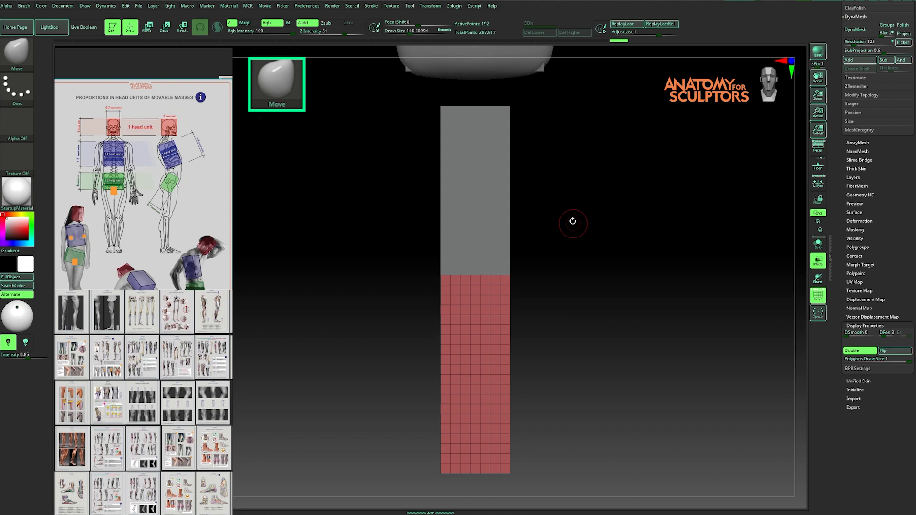
{"action": "left_click_drag", "start_coordinate": [552, 473], "coordinate": [422, 393], "text": "alt"}
{"action": "key", "text": "space"}
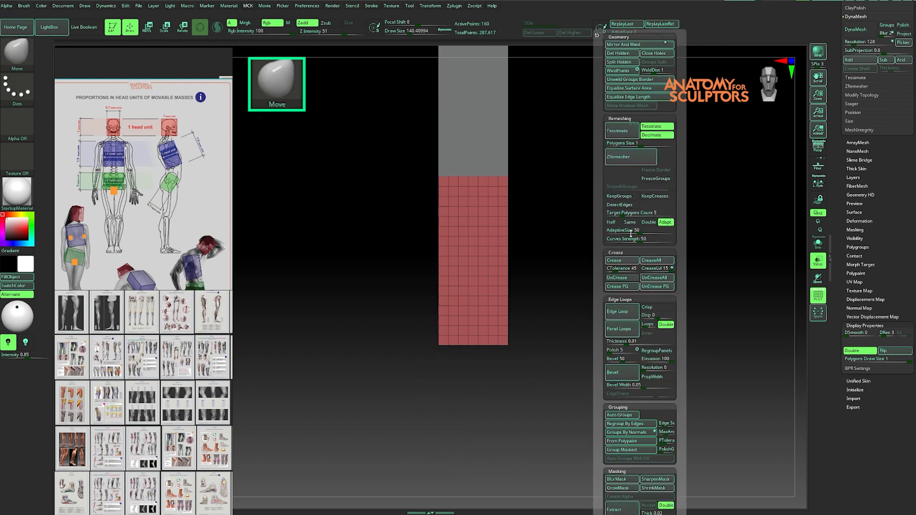
{"action": "left_click", "coordinate": [622, 64]}
{"action": "left_click_drag", "start_coordinate": [579, 286], "coordinate": [568, 324], "text": "alt"}
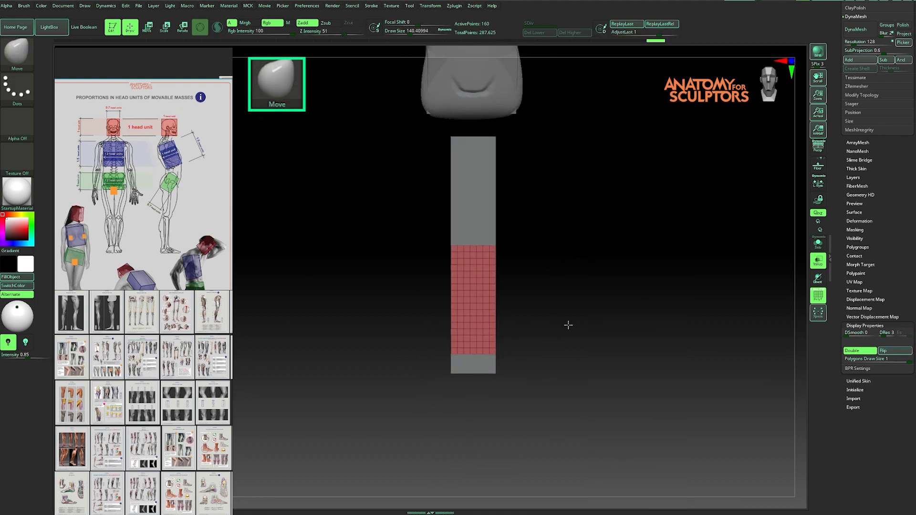
Select the upper leg block and extrude its flat mesh into a solid box with the ZModeler brush
{"action": "left_click", "coordinate": [487, 224], "text": "alt"}
{"action": "mouse_move", "coordinate": [576, 264]}
{"action": "left_mouse_down"}
{"action": "mouse_move", "coordinate": [590, 261]}
{"action": "mouse_move", "coordinate": [533, 238]}
{"action": "left_mouse_up"}
{"action": "key", "text": "b"}
{"action": "key", "text": "z"}
{"action": "key", "text": "m"}
{"action": "mouse_move", "coordinate": [535, 191]}
{"action": "left_mouse_down", "text": "alt"}
{"action": "mouse_move", "coordinate": [540, 172]}
{"action": "mouse_move", "coordinate": [538, 278]}
{"action": "left_mouse_up", "text": "alt"}
{"action": "left_click_drag", "start_coordinate": [497, 256], "coordinate": [462, 255]}
{"action": "left_click_drag", "start_coordinate": [581, 257], "coordinate": [556, 268]}
{"action": "key", "text": "ctrl+z"}
{"action": "left_click_drag", "start_coordinate": [500, 253], "coordinate": [445, 258]}
{"action": "left_click_drag", "start_coordinate": [589, 257], "coordinate": [616, 262]}
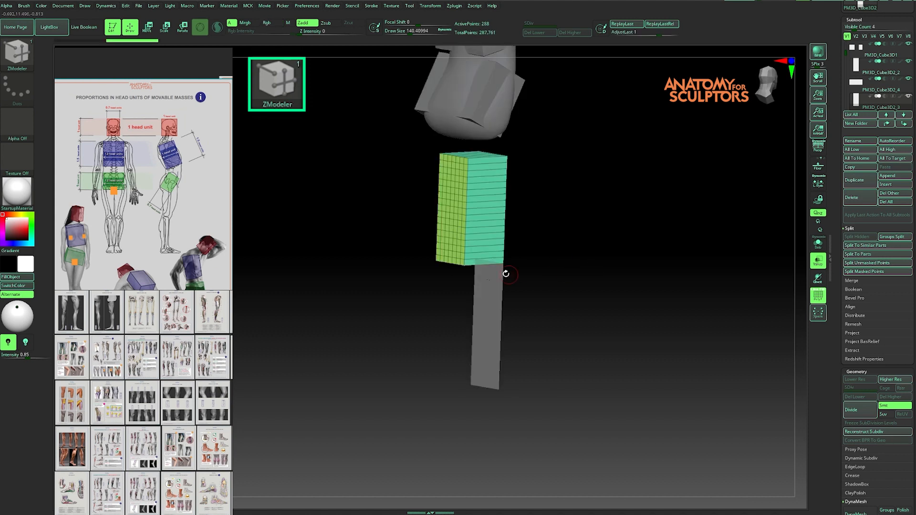
Select the lower leg block and extrude it into a box about as deep as the upper one
{"action": "left_click", "coordinate": [498, 277], "text": "alt"}
{"action": "left_click_drag", "start_coordinate": [497, 278], "coordinate": [456, 283]}
{"action": "left_click_drag", "start_coordinate": [610, 281], "coordinate": [588, 281], "text": "shift"}
{"action": "right_click_drag", "start_coordinate": [588, 280], "coordinate": [563, 310], "text": "ctrl"}
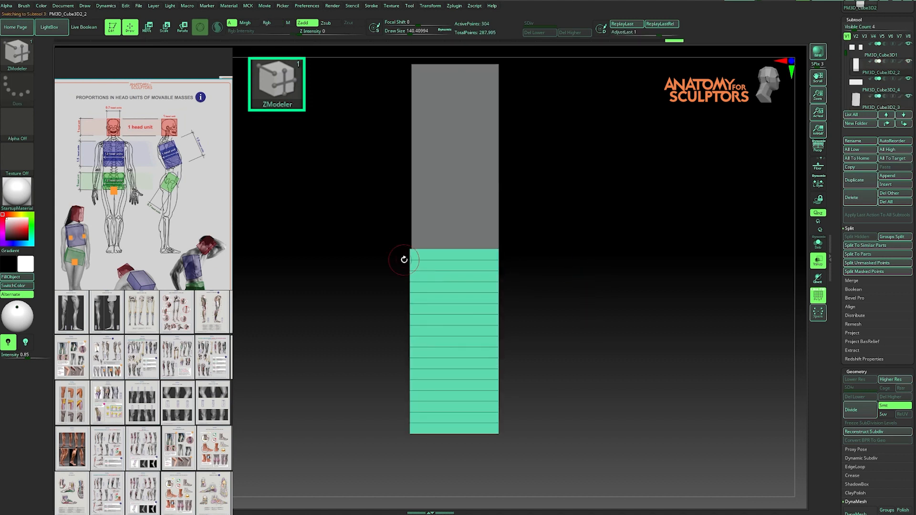
Mask one side of the lower leg box and shift its opposite face to match the upper box's depth
{"action": "left_click_drag", "start_coordinate": [401, 241], "coordinate": [425, 446], "text": "ctrl"}
{"action": "left_click", "coordinate": [532, 405], "text": "ctrl"}
{"action": "key", "text": "w"}
{"action": "left_click", "coordinate": [486, 401]}
{"action": "left_click_drag", "start_coordinate": [455, 342], "coordinate": [463, 341]}
{"action": "key", "text": "q"}
Select the thin foot strip and match its depth to the leg boxes above it
{"action": "mouse_move", "coordinate": [542, 337]}
{"action": "left_mouse_down"}
{"action": "mouse_move", "coordinate": [502, 457]}
{"action": "mouse_move", "coordinate": [460, 446]}
{"action": "mouse_move", "coordinate": [389, 449]}
{"action": "left_mouse_up"}
{"action": "left_click", "coordinate": [489, 449], "text": "alt"}
{"action": "key", "text": "w"}
{"action": "mouse_move", "coordinate": [542, 435]}
{"action": "left_mouse_down", "text": "shift"}
{"action": "mouse_move", "coordinate": [565, 432]}
{"action": "mouse_move", "coordinate": [568, 457]}
{"action": "left_mouse_up", "text": "shift"}
{"action": "key", "text": "q"}
{"action": "left_click_drag", "start_coordinate": [569, 355], "coordinate": [531, 354], "text": "shift"}
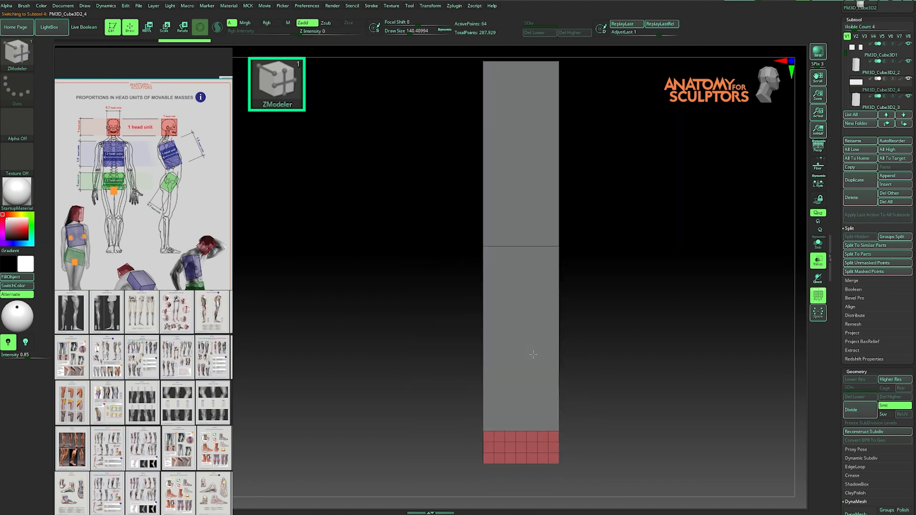
Merge the leg blocks into a single subtool and give the upper and lower leg their own polygroups
{"action": "key", "text": "f"}
{"action": "left_click", "coordinate": [526, 334], "text": "alt"}
{"action": "left_click", "coordinate": [855, 279]}
{"action": "left_click", "coordinate": [857, 245]}
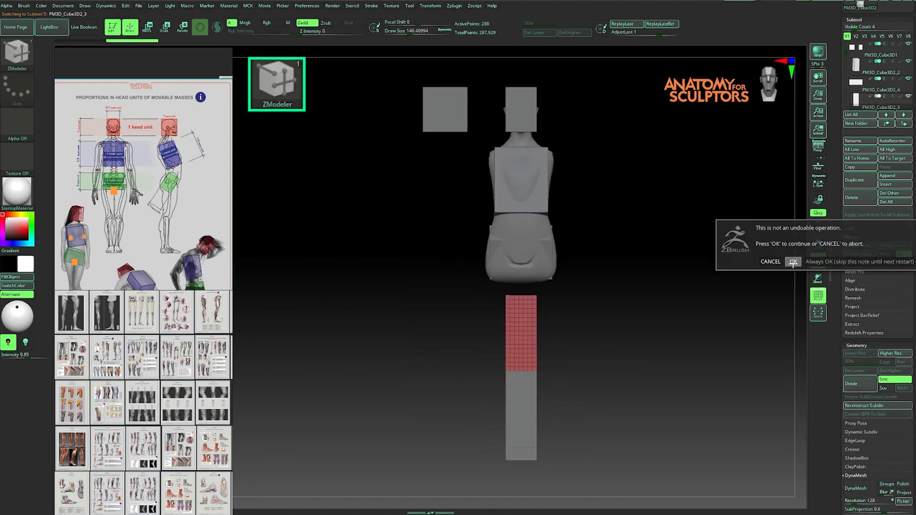
{"action": "left_click", "coordinate": [793, 261]}
{"action": "left_click_drag", "start_coordinate": [665, 96], "coordinate": [534, 368], "text": "ctrl+alt+shift"}
{"action": "key", "text": "ctrl+z"}
{"action": "left_click_drag", "start_coordinate": [568, 266], "coordinate": [477, 418], "text": "ctrl+alt+shift"}
{"action": "key", "text": "space"}
{"action": "left_click", "coordinate": [759, 86]}
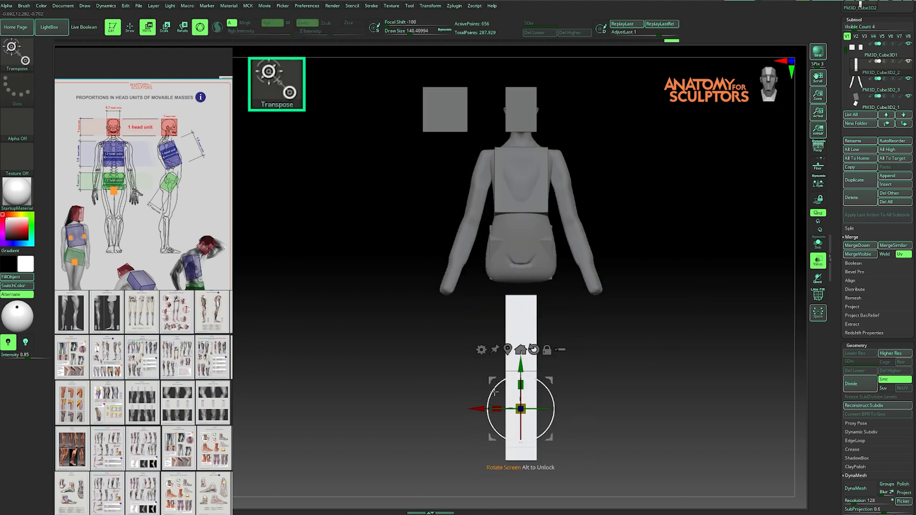
Move the merged leg up to crotch level under one side of the pelvis, checking the landmarks in the proportions calculator
{"action": "left_click_drag", "start_coordinate": [499, 409], "coordinate": [509, 409]}
{"action": "left_click_drag", "start_coordinate": [546, 365], "coordinate": [545, 337]}
{"action": "left_click_drag", "start_coordinate": [506, 380], "coordinate": [503, 380]}
{"action": "key", "text": "alt+Tab"}
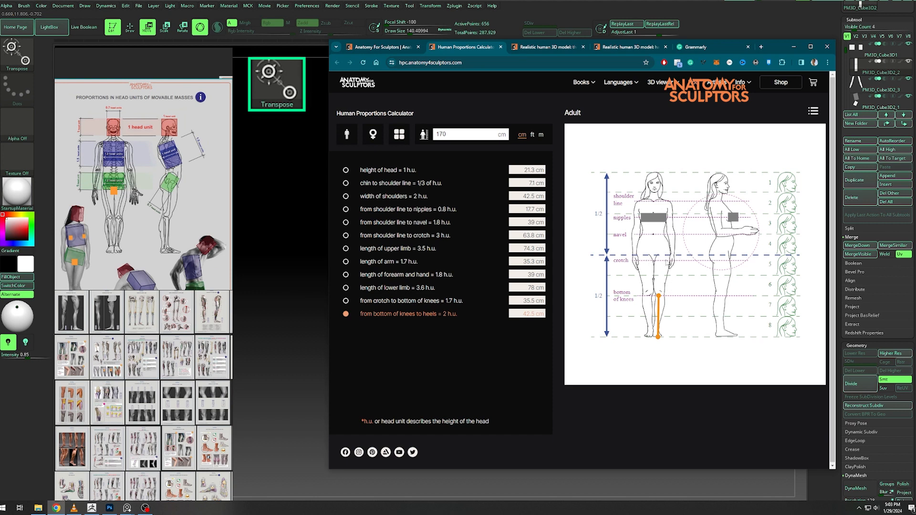
{"action": "key", "text": "alt+Tab"}
{"action": "left_click_drag", "start_coordinate": [502, 380], "coordinate": [529, 377]}
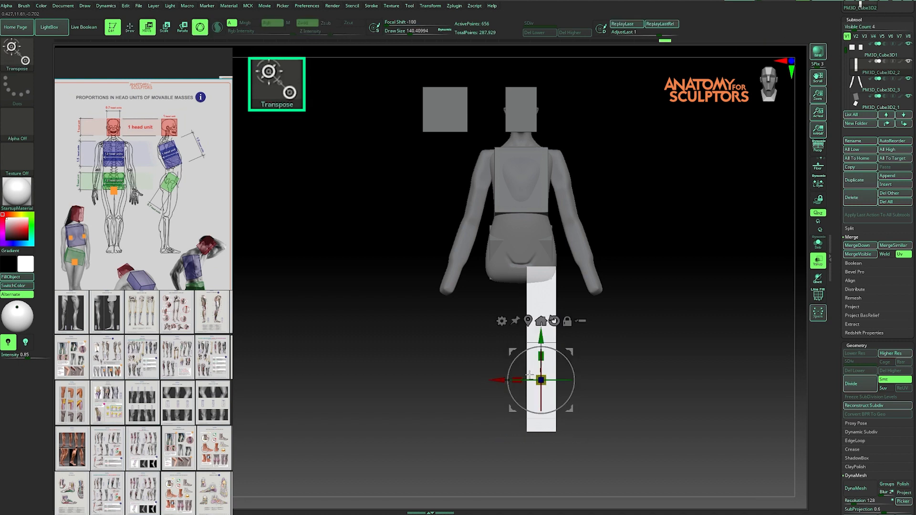
{"action": "left_click_drag", "start_coordinate": [604, 340], "coordinate": [554, 334]}
{"action": "left_click_drag", "start_coordinate": [500, 380], "coordinate": [511, 380]}
{"action": "mouse_move", "coordinate": [614, 309]}
{"action": "left_mouse_down"}
{"action": "mouse_move", "coordinate": [637, 310]}
{"action": "mouse_move", "coordinate": [607, 314]}
{"action": "mouse_move", "coordinate": [688, 306]}
{"action": "left_mouse_up"}
{"action": "key", "text": "q"}
Hide the subtool with the head-unit cubes and display the leg's polygroups with polyframe
{"action": "left_click_drag", "start_coordinate": [869, 132], "coordinate": [869, 195]}
{"action": "left_click", "coordinate": [908, 108]}
{"action": "mouse_move", "coordinate": [661, 229]}
{"action": "left_mouse_down", "text": "shift"}
{"action": "mouse_move", "coordinate": [624, 224]}
{"action": "mouse_move", "coordinate": [642, 239]}
{"action": "mouse_move", "coordinate": [610, 245]}
{"action": "left_mouse_up", "text": "shift"}
{"action": "key", "text": "w"}
{"action": "key", "text": "shift+f"}
{"action": "left_click_drag", "start_coordinate": [615, 326], "coordinate": [650, 334], "text": "shift"}
{"action": "key", "text": "q"}
{"action": "left_click_drag", "start_coordinate": [651, 372], "coordinate": [622, 293], "text": "alt"}
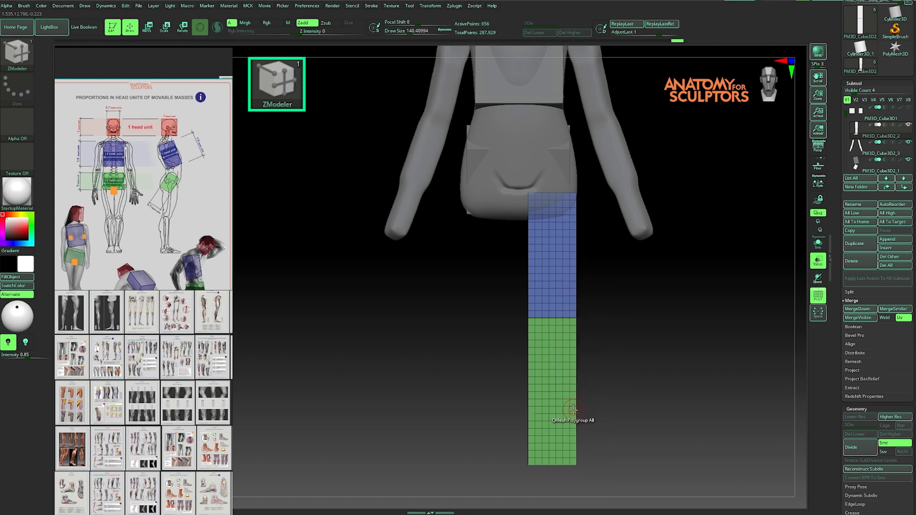
Turn off polyframe and adjust the leg's placement beneath the pelvis from another viewing angle
{"action": "key", "text": "shift+f"}
{"action": "left_click_drag", "start_coordinate": [619, 258], "coordinate": [264, 296]}
{"action": "left_click_drag", "start_coordinate": [628, 278], "coordinate": [577, 298], "text": "alt"}
{"action": "key", "text": "w"}
{"action": "left_click_drag", "start_coordinate": [550, 333], "coordinate": [552, 235]}
{"action": "key", "text": "q"}
{"action": "mouse_move", "coordinate": [640, 251]}
{"action": "left_mouse_down", "text": "shift"}
{"action": "mouse_move", "coordinate": [601, 250]}
{"action": "mouse_move", "coordinate": [629, 253]}
{"action": "left_mouse_up", "text": "shift"}
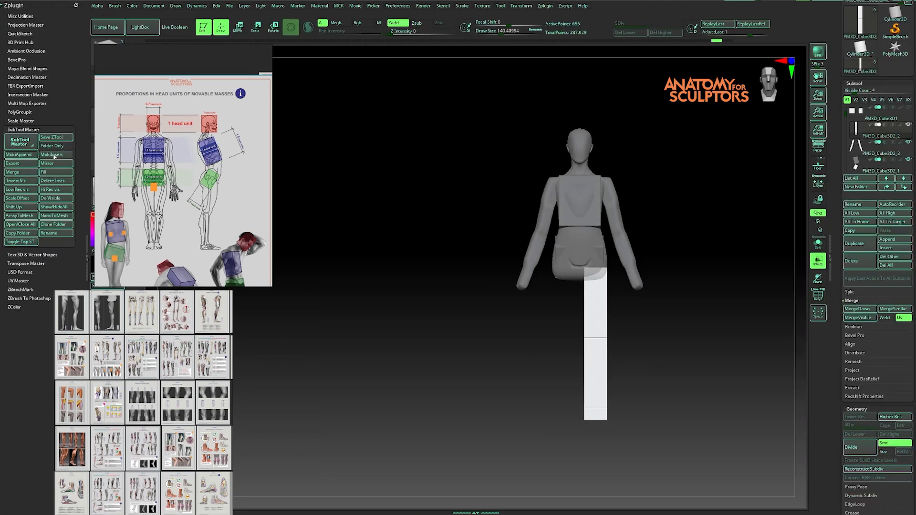
Mirror the leg to the other side with SubTool Master and angle both legs slightly outward
{"action": "left_click", "coordinate": [47, 163]}
{"action": "left_click", "coordinate": [429, 213]}
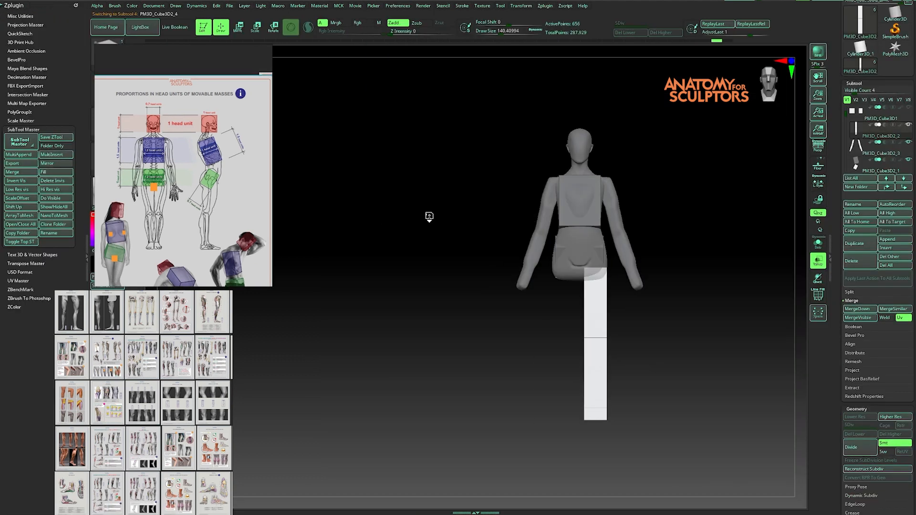
{"action": "key", "text": "w"}
{"action": "left_click_drag", "start_coordinate": [626, 257], "coordinate": [626, 254]}
{"action": "key", "text": "q"}
{"action": "left_click", "coordinate": [88, 237]}
Select the torso and start sculpting its midsection with the Standard brush
{"action": "left_click", "coordinate": [541, 234], "text": "alt"}
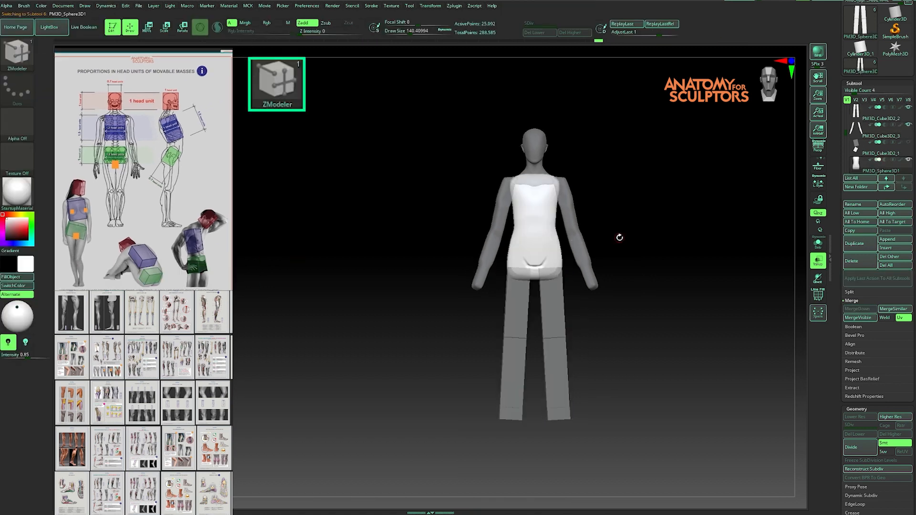
{"action": "left_click_drag", "start_coordinate": [620, 237], "coordinate": [599, 286], "text": "alt"}
{"action": "key", "text": "b"}
{"action": "key", "text": "s"}
{"action": "key", "text": "t"}
{"action": "left_click_drag", "start_coordinate": [650, 329], "coordinate": [654, 286]}
{"action": "mouse_move", "coordinate": [514, 218]}
{"action": "left_mouse_down"}
{"action": "mouse_move", "coordinate": [513, 271]}
{"action": "mouse_move", "coordinate": [515, 214]}
{"action": "mouse_move", "coordinate": [514, 257]}
{"action": "left_mouse_up"}
{"action": "key", "text": "s"}
{"action": "left_click_drag", "start_coordinate": [667, 128], "coordinate": [677, 168], "text": "shift"}
Refine the torso's surface with more sculpting strokes at different brush sizes, undoing a smoothing stroke
{"action": "left_click_drag", "start_coordinate": [516, 256], "coordinate": [515, 238]}
{"action": "left_click_drag", "start_coordinate": [517, 267], "coordinate": [608, 250]}
{"action": "mouse_move", "coordinate": [519, 238]}
{"action": "left_mouse_down"}
{"action": "mouse_move", "coordinate": [517, 221]}
{"action": "mouse_move", "coordinate": [519, 247]}
{"action": "left_mouse_up"}
{"action": "left_click_drag", "start_coordinate": [615, 236], "coordinate": [677, 224]}
{"action": "left_click_drag", "start_coordinate": [541, 211], "coordinate": [541, 225], "text": "shift"}
{"action": "key", "text": "ctrl+z"}
{"action": "key", "text": "s"}
{"action": "left_click_drag", "start_coordinate": [636, 241], "coordinate": [627, 242]}
{"action": "key", "text": "s"}
{"action": "left_click_drag", "start_coordinate": [574, 177], "coordinate": [571, 177]}
{"action": "mouse_move", "coordinate": [549, 207]}
{"action": "left_mouse_down", "text": "alt"}
{"action": "mouse_move", "coordinate": [569, 181]}
{"action": "mouse_move", "coordinate": [547, 196]}
{"action": "mouse_move", "coordinate": [573, 203]}
{"action": "left_mouse_up", "text": "alt"}
{"action": "key", "text": "s"}
Reshape the torso's contours with the Move brush at a larger brush size
{"action": "key", "text": "b"}
{"action": "key", "text": "m"}
{"action": "key", "text": "v"}
{"action": "mouse_move", "coordinate": [623, 229]}
{"action": "left_mouse_down", "text": "alt"}
{"action": "mouse_move", "coordinate": [593, 262]}
{"action": "mouse_move", "coordinate": [640, 248]}
{"action": "left_mouse_up", "text": "alt"}
{"action": "key", "text": "s"}
{"action": "left_click_drag", "start_coordinate": [581, 242], "coordinate": [597, 241]}
{"action": "left_click_drag", "start_coordinate": [651, 211], "coordinate": [605, 222], "text": "alt"}
{"action": "left_click_drag", "start_coordinate": [540, 158], "coordinate": [558, 223]}
Select the leg blocks and convert them to DynaMesh at resolution 48
{"action": "left_click", "coordinate": [486, 290], "text": "alt"}
{"action": "left_click_drag", "start_coordinate": [838, 411], "coordinate": [839, 231]}
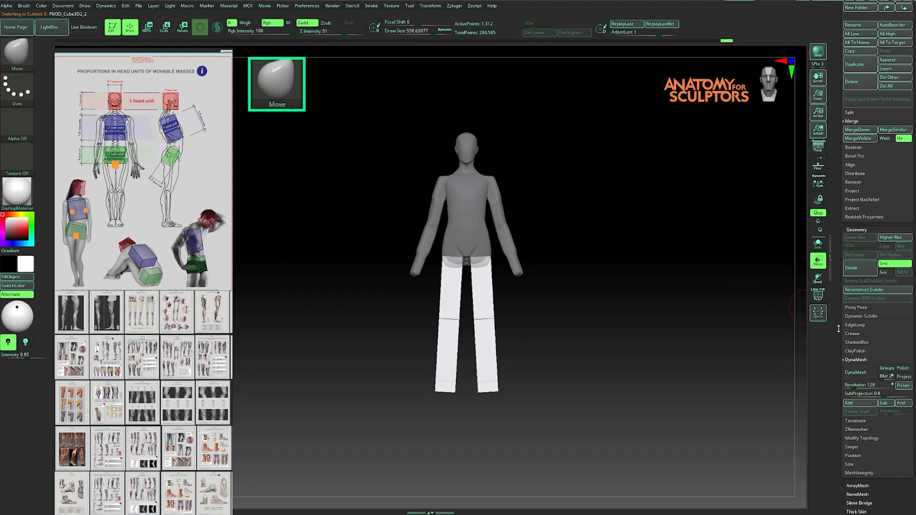
{"action": "key", "text": "Return"}
{"action": "left_click", "coordinate": [859, 372]}
Smooth the hard edges of both legs from the hips down to the feet, working from several angles
{"action": "left_click_drag", "start_coordinate": [578, 273], "coordinate": [570, 317], "text": "alt"}
{"action": "mouse_move", "coordinate": [483, 268]}
{"action": "left_mouse_down", "text": "shift"}
{"action": "mouse_move", "coordinate": [493, 262]}
{"action": "mouse_move", "coordinate": [506, 189]}
{"action": "left_mouse_up", "text": "shift"}
{"action": "left_click_drag", "start_coordinate": [591, 238], "coordinate": [539, 243]}
{"action": "mouse_move", "coordinate": [504, 374]}
{"action": "left_mouse_down", "text": "shift"}
{"action": "mouse_move", "coordinate": [530, 294]}
{"action": "mouse_move", "coordinate": [527, 190]}
{"action": "left_mouse_up", "text": "shift"}
{"action": "left_click_drag", "start_coordinate": [600, 229], "coordinate": [572, 224]}
{"action": "mouse_move", "coordinate": [544, 178]}
{"action": "left_mouse_down", "text": "shift"}
{"action": "mouse_move", "coordinate": [557, 234]}
{"action": "mouse_move", "coordinate": [521, 389]}
{"action": "mouse_move", "coordinate": [499, 286]}
{"action": "mouse_move", "coordinate": [481, 286]}
{"action": "left_mouse_up", "text": "shift"}
{"action": "left_click_drag", "start_coordinate": [574, 368], "coordinate": [574, 236], "text": "shift"}
{"action": "left_click_drag", "start_coordinate": [636, 259], "coordinate": [629, 232], "text": "alt"}
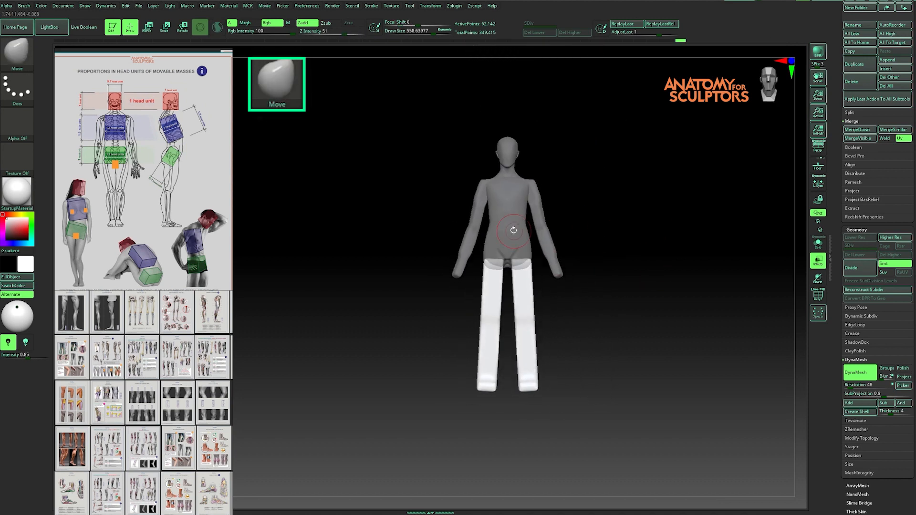
Save the project and merge the torso, arms and legs into one subtool
{"action": "key", "text": "ctrl+s"}
{"action": "left_click", "coordinate": [864, 352]}
{"action": "left_click_drag", "start_coordinate": [860, 230], "coordinate": [863, 252]}
{"action": "left_click", "coordinate": [857, 395]}
{"action": "left_click", "coordinate": [763, 410]}
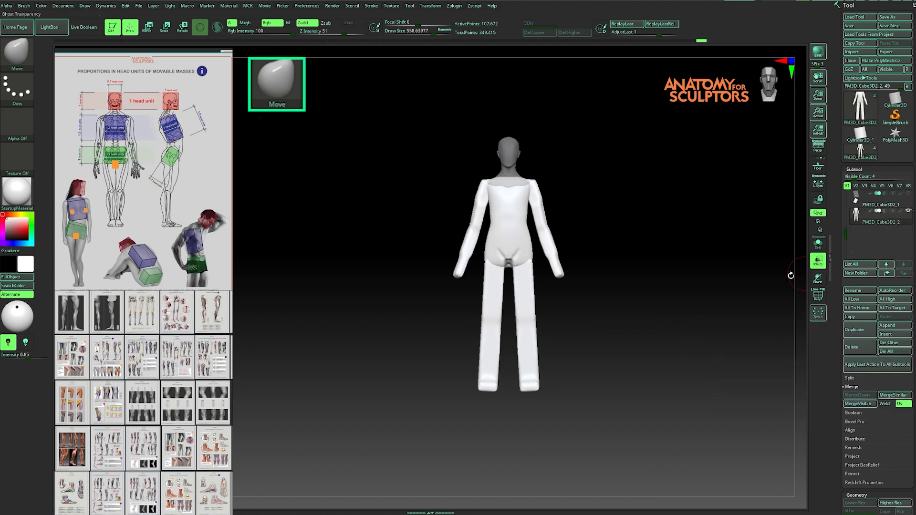
Remesh the merged body into one continuous surface and smooth the joins of the torso with the arms and legs
{"action": "key", "text": "shift"}
{"action": "left_click_drag", "start_coordinate": [551, 241], "coordinate": [505, 263], "text": "shift"}
{"action": "left_click_drag", "start_coordinate": [508, 323], "coordinate": [580, 286]}
{"action": "mouse_move", "coordinate": [580, 286]}
{"action": "left_mouse_down", "text": "alt"}
{"action": "mouse_move", "coordinate": [613, 270]}
{"action": "mouse_move", "coordinate": [560, 389]}
{"action": "left_mouse_up", "text": "alt"}
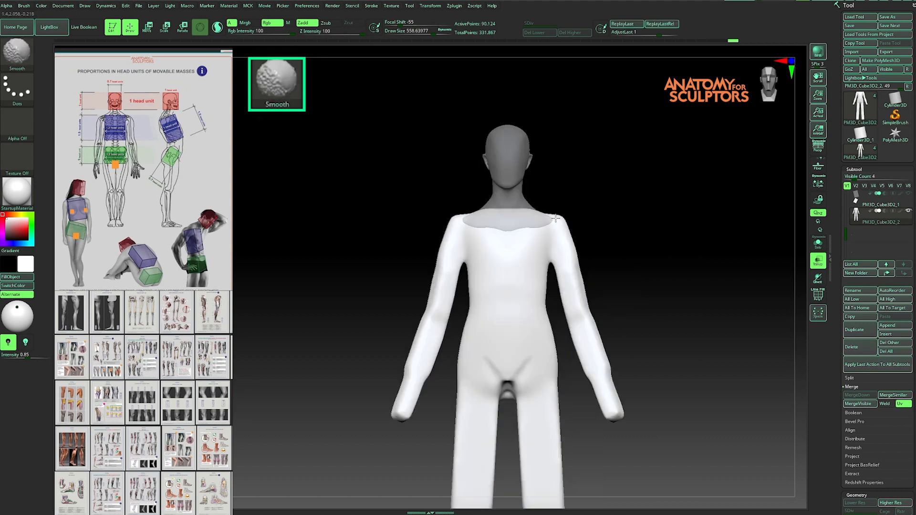
Switch to the Standard brush and set the draw size to about 274
{"action": "mouse_move", "coordinate": [612, 226]}
{"action": "left_mouse_down"}
{"action": "mouse_move", "coordinate": [606, 205]}
{"action": "mouse_move", "coordinate": [623, 245]}
{"action": "mouse_move", "coordinate": [616, 252]}
{"action": "mouse_move", "coordinate": [700, 213]}
{"action": "left_mouse_up"}
{"action": "key", "text": "b"}
{"action": "key", "text": "s"}
{"action": "key", "text": "t"}
{"action": "right_click_drag", "start_coordinate": [699, 213], "coordinate": [639, 256]}
{"action": "key", "text": "s"}
{"action": "mouse_move", "coordinate": [641, 274]}
{"action": "left_mouse_down"}
{"action": "mouse_move", "coordinate": [629, 273]}
{"action": "mouse_move", "coordinate": [637, 260]}
{"action": "mouse_move", "coordinate": [623, 283]}
{"action": "left_mouse_up"}
Smooth the crotch area where the inner thighs meet the pelvis with repeated short strokes
{"action": "right_click_drag", "start_coordinate": [627, 287], "coordinate": [559, 317]}
{"action": "left_click_drag", "start_coordinate": [629, 255], "coordinate": [622, 266], "text": "shift"}
{"action": "mouse_move", "coordinate": [622, 266]}
{"action": "right_mouse_down"}
{"action": "mouse_move", "coordinate": [744, 223]}
{"action": "mouse_move", "coordinate": [737, 227]}
{"action": "right_mouse_up"}
{"action": "left_click_drag", "start_coordinate": [594, 267], "coordinate": [595, 277], "text": "shift"}
{"action": "right_click_drag", "start_coordinate": [672, 299], "coordinate": [637, 260]}
{"action": "left_click_drag", "start_coordinate": [593, 286], "coordinate": [594, 271], "text": "shift"}
{"action": "right_click_drag", "start_coordinate": [617, 274], "coordinate": [675, 257]}
{"action": "left_click_drag", "start_coordinate": [595, 278], "coordinate": [596, 279], "text": "shift"}
{"action": "mouse_move", "coordinate": [598, 286]}
{"action": "right_mouse_down"}
{"action": "mouse_move", "coordinate": [546, 319]}
{"action": "mouse_move", "coordinate": [539, 312]}
{"action": "right_mouse_up"}
{"action": "left_click_drag", "start_coordinate": [591, 278], "coordinate": [593, 282], "text": "shift"}
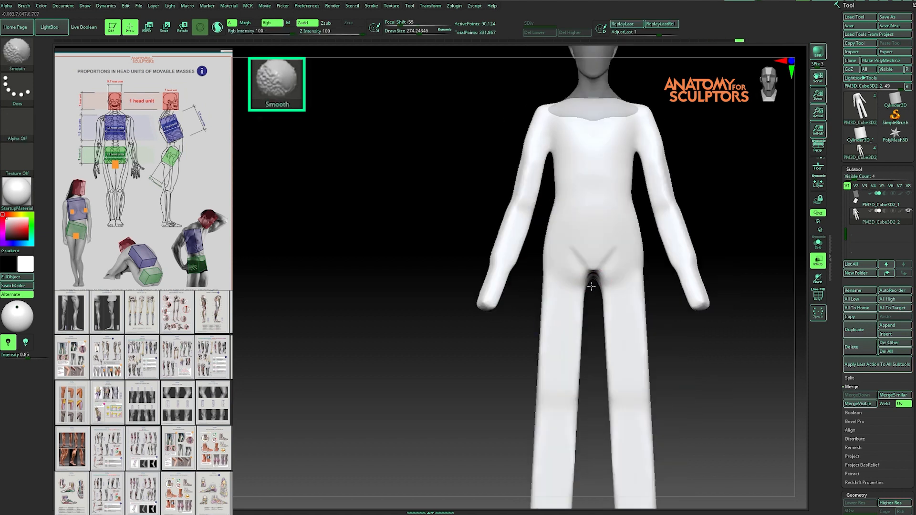
{"action": "right_click_drag", "start_coordinate": [593, 282], "coordinate": [674, 267]}
{"action": "left_click_drag", "start_coordinate": [589, 270], "coordinate": [592, 277], "text": "shift"}
{"action": "mouse_move", "coordinate": [594, 282]}
{"action": "right_mouse_down"}
{"action": "mouse_move", "coordinate": [646, 316]}
{"action": "mouse_move", "coordinate": [702, 211]}
{"action": "mouse_move", "coordinate": [675, 225]}
{"action": "right_mouse_up"}
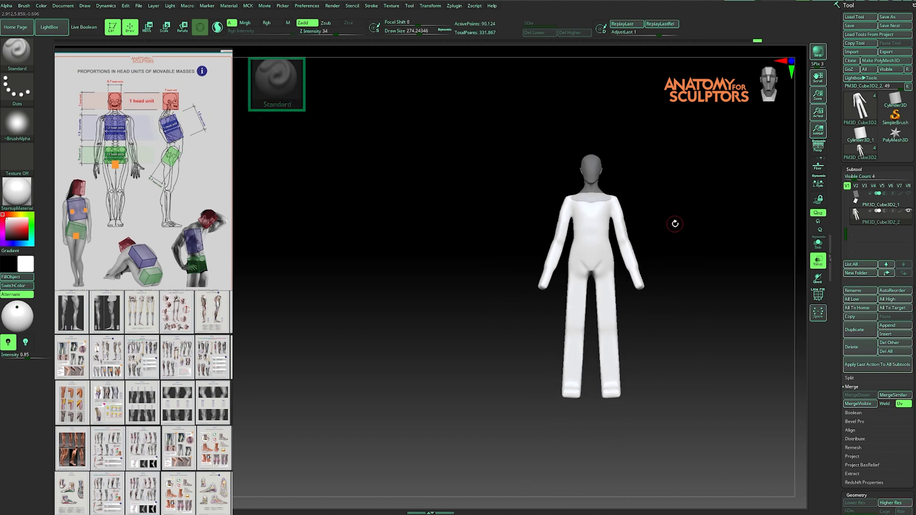